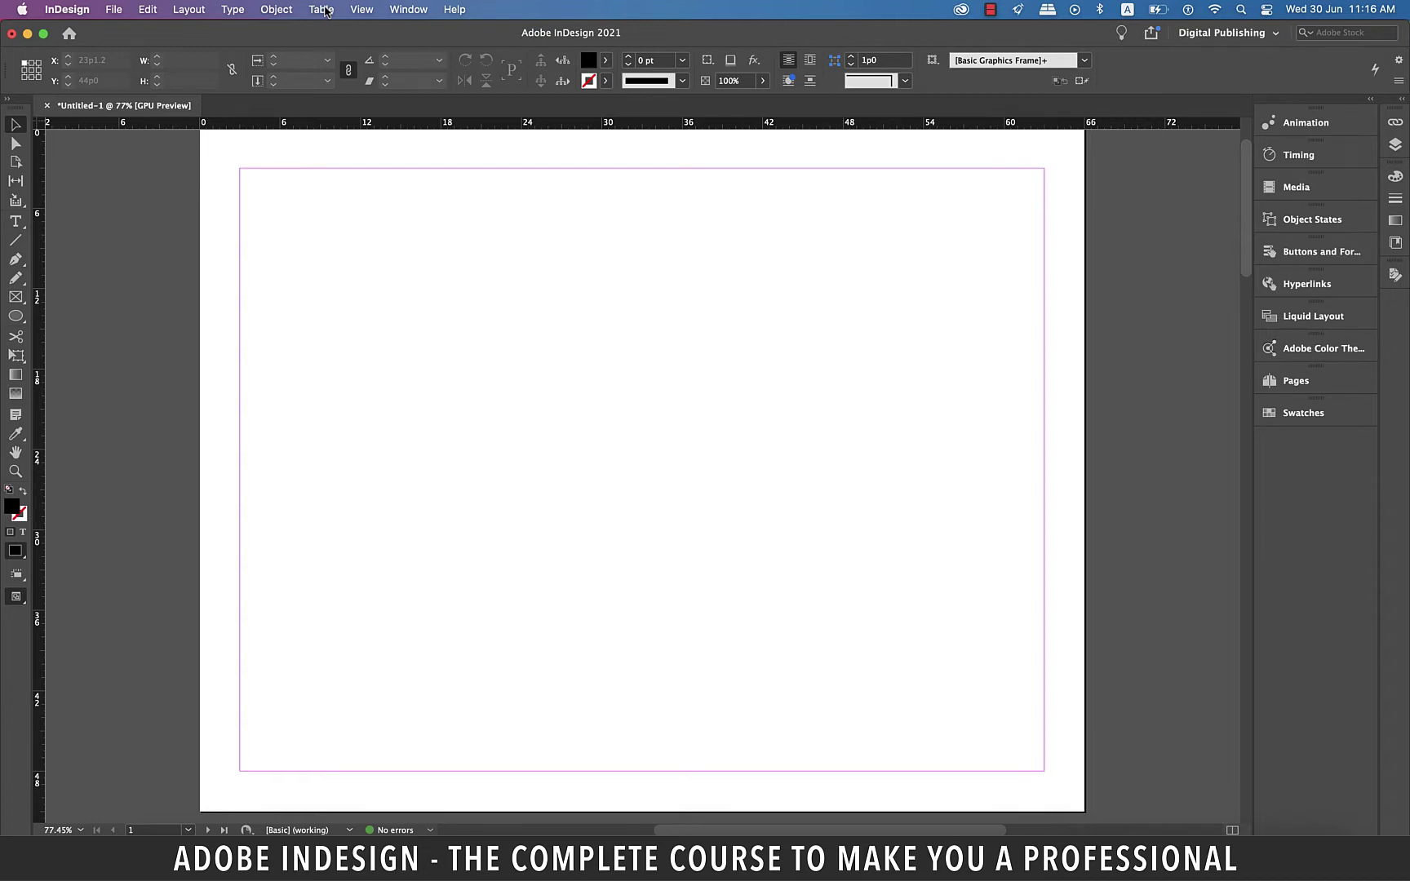
Step: Create a new table with 4 body rows and 8 columns in the [Basic Table] style
click(323, 10)
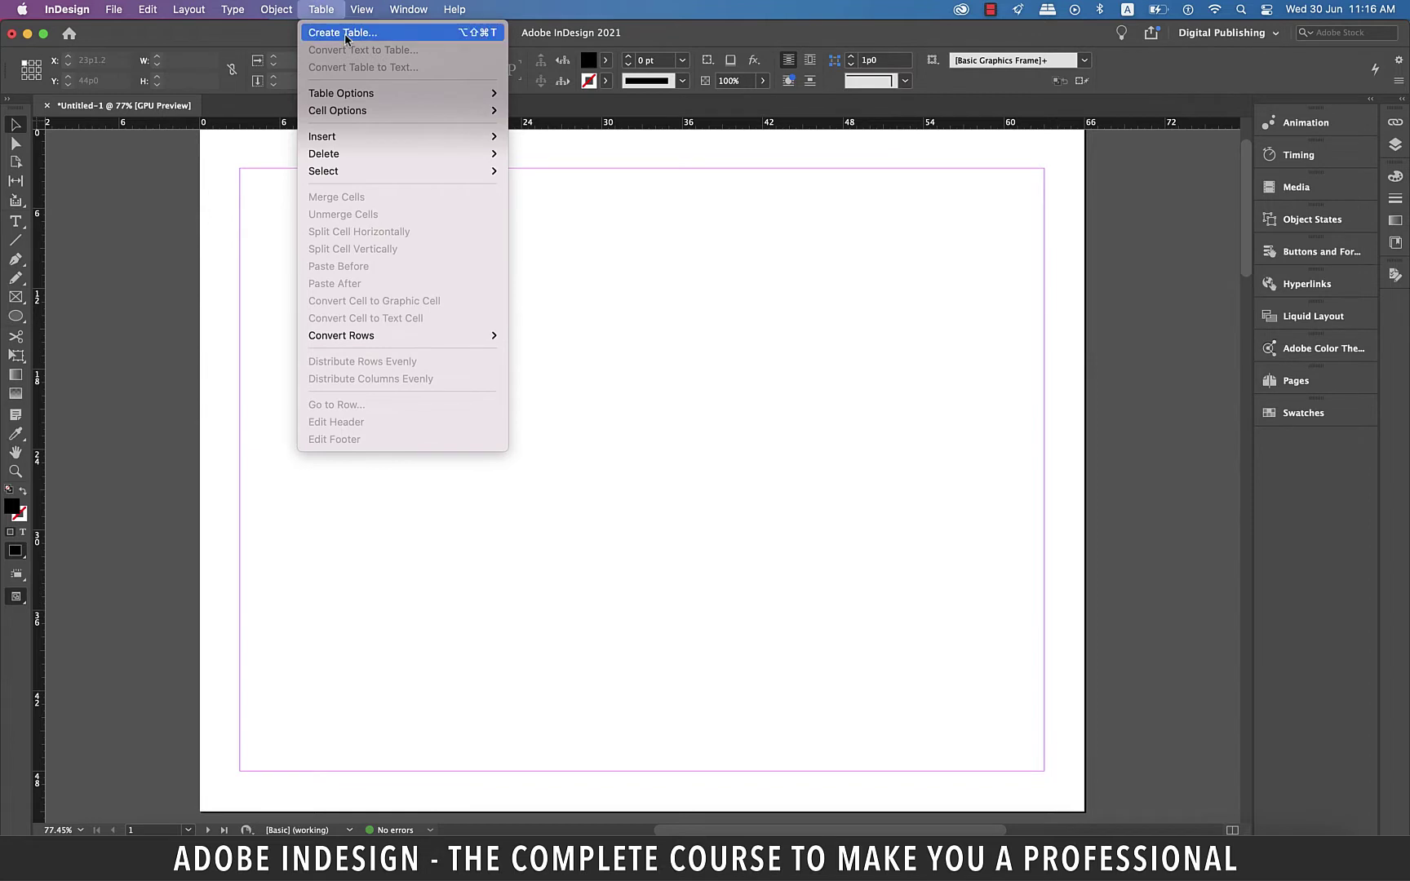
click(346, 34)
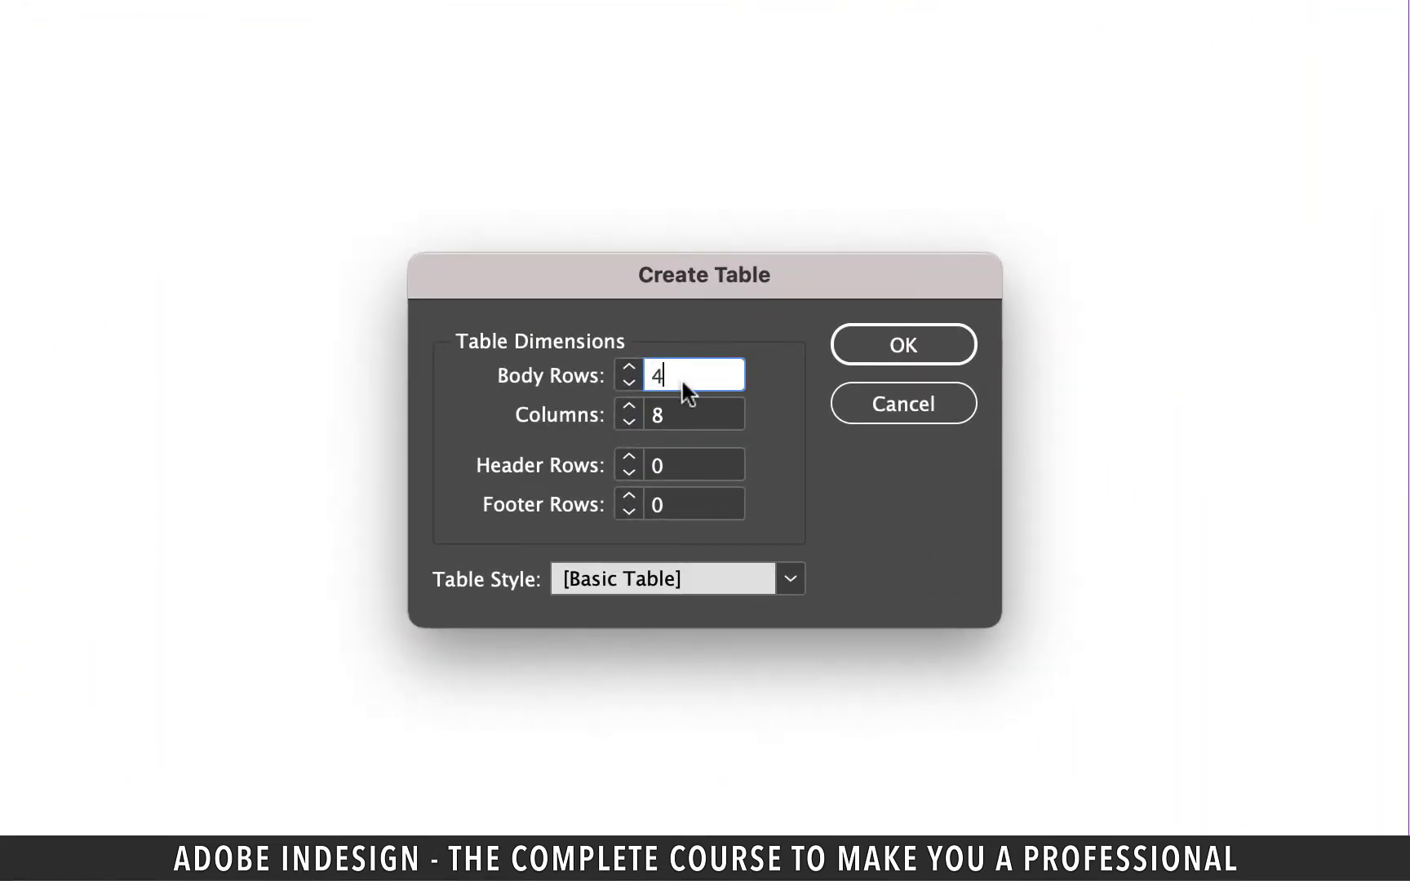
click(702, 414)
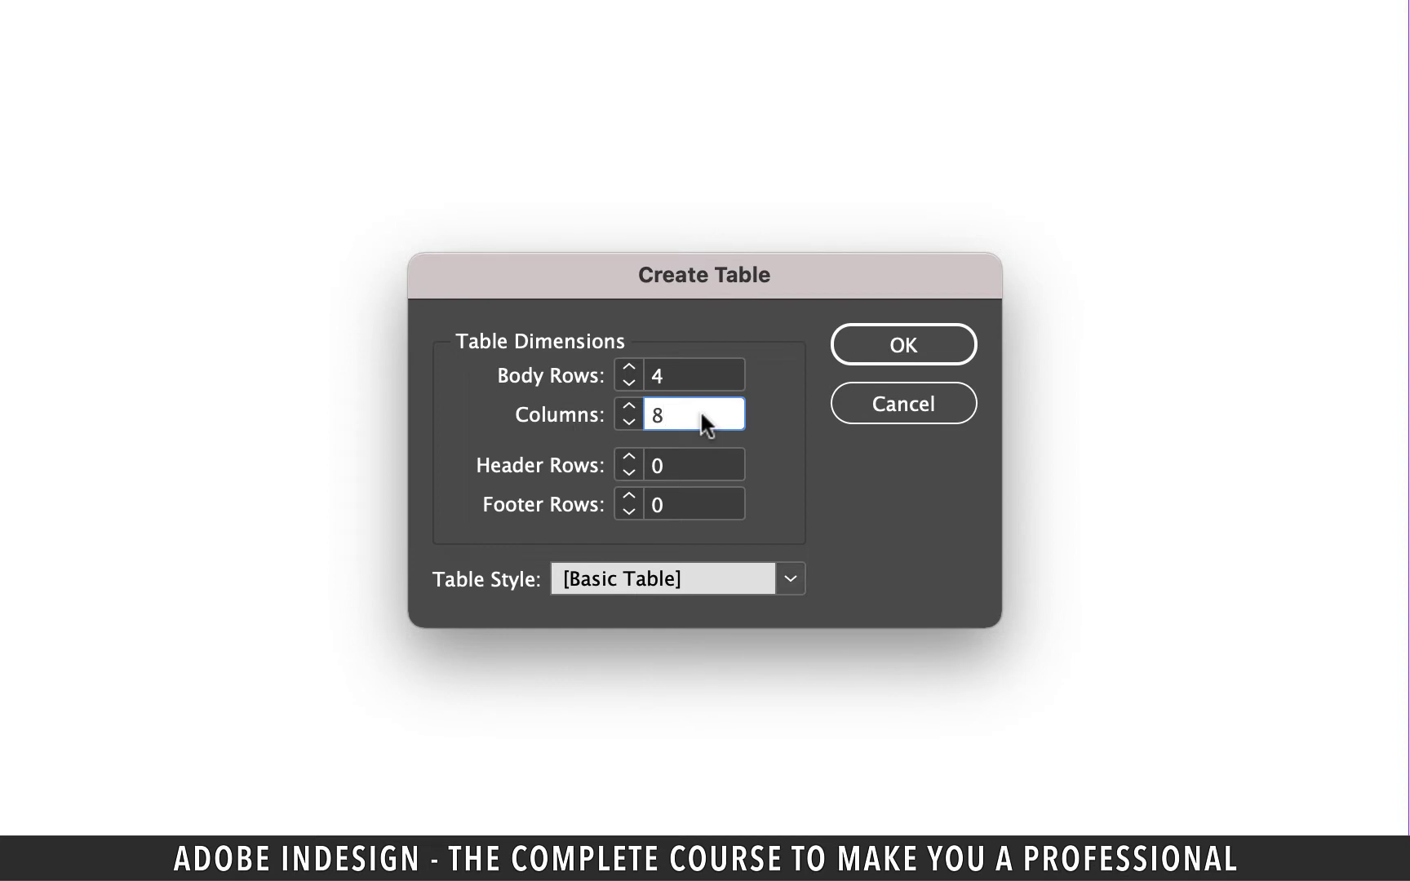
click(791, 580)
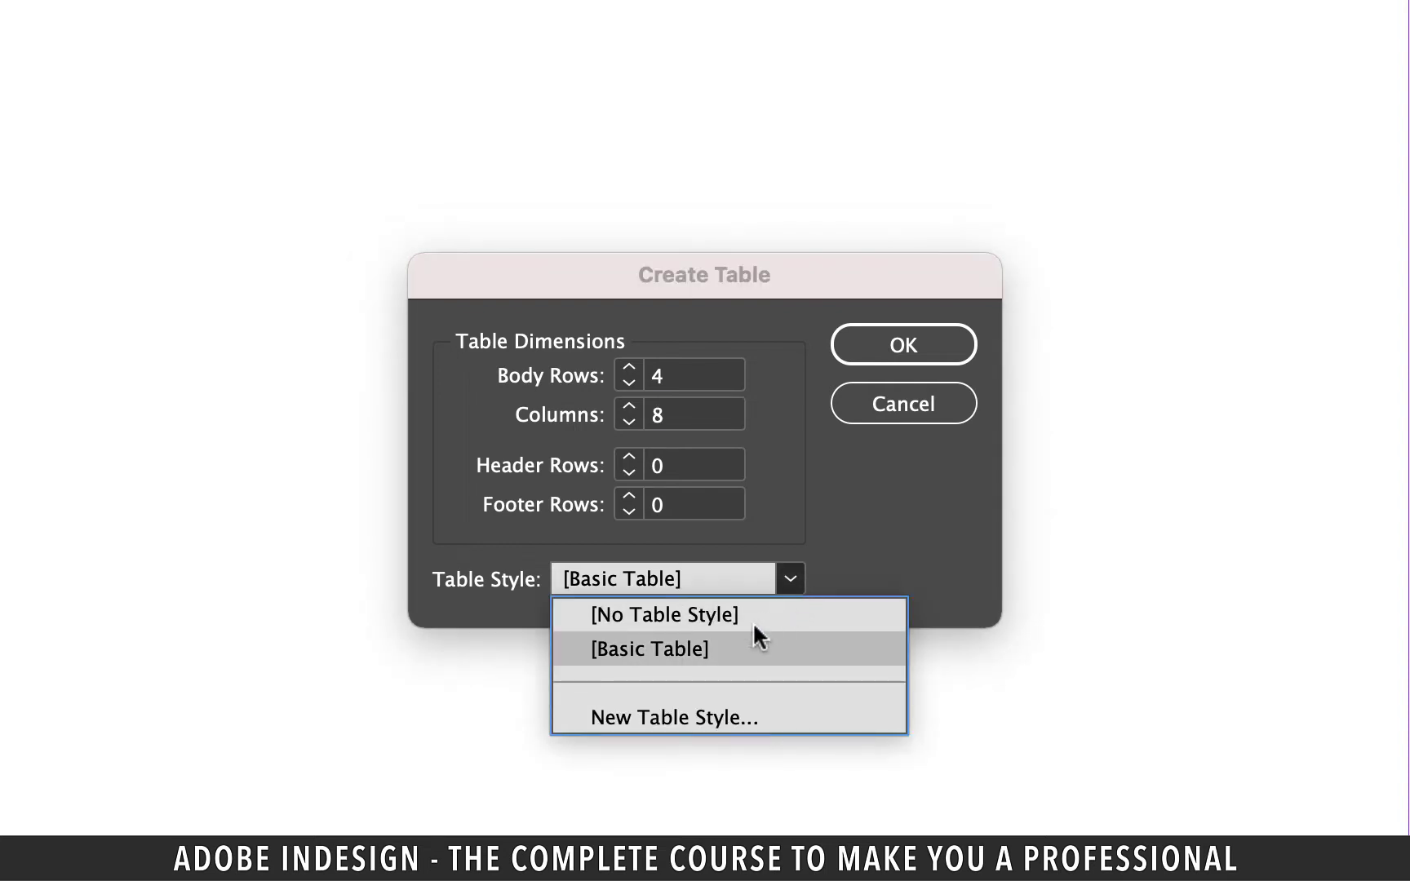
click(848, 567)
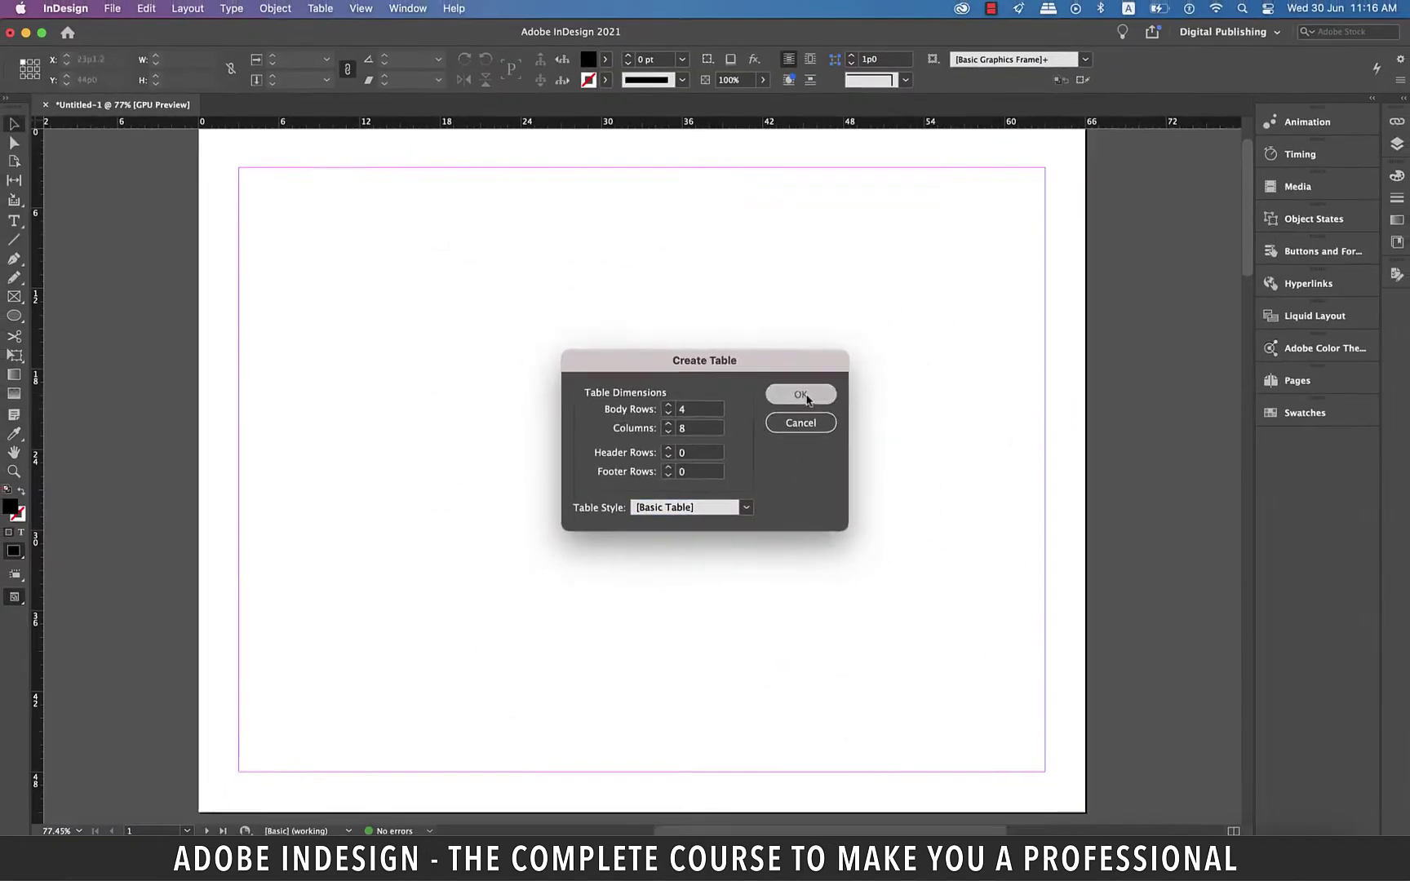
click(800, 394)
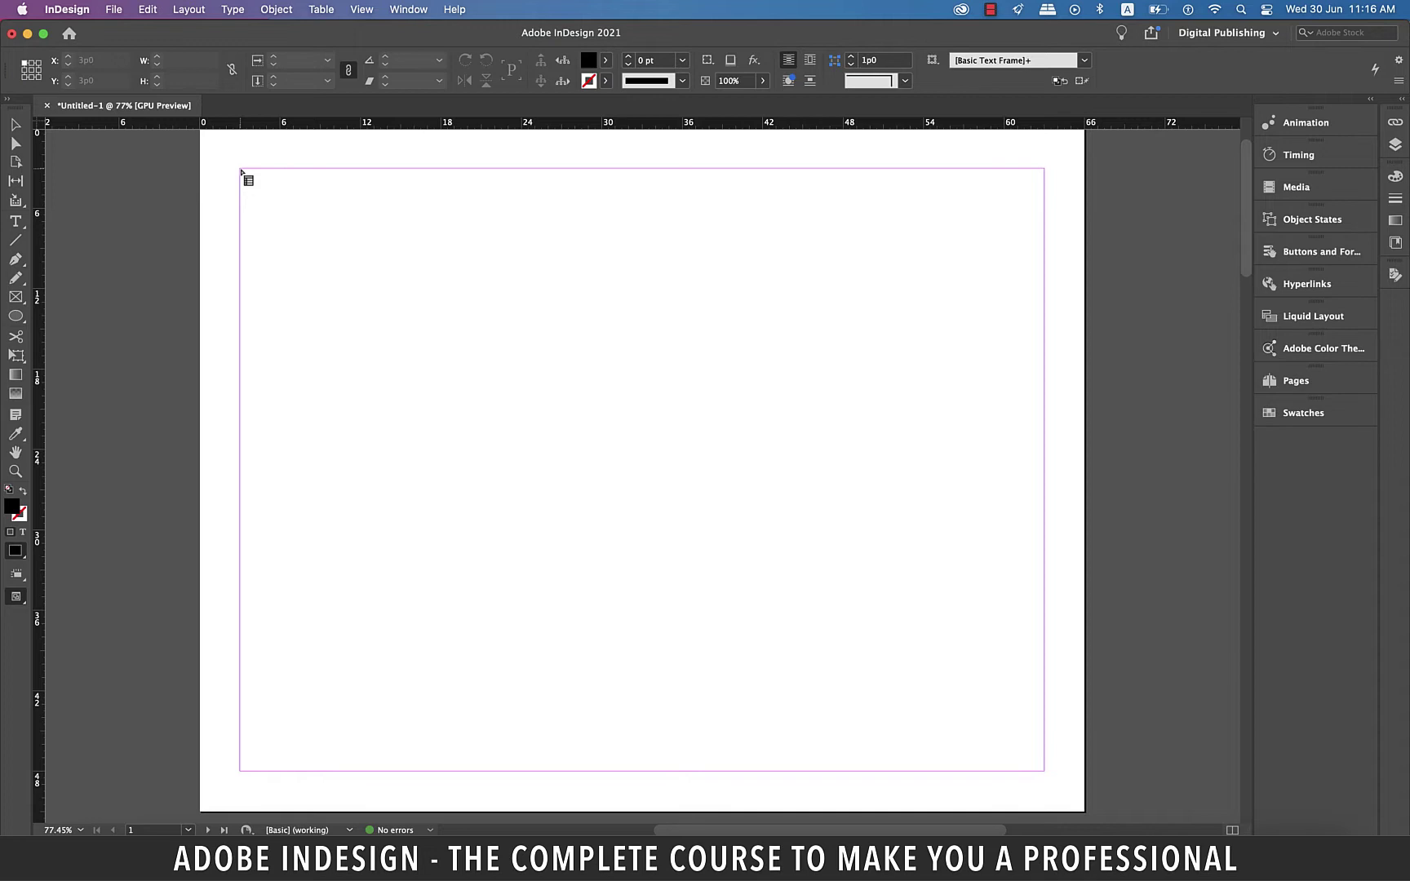
Step: Draw the table from the top-left margin corner and stretch its frame to the page margins
drag(241, 170, 852, 505)
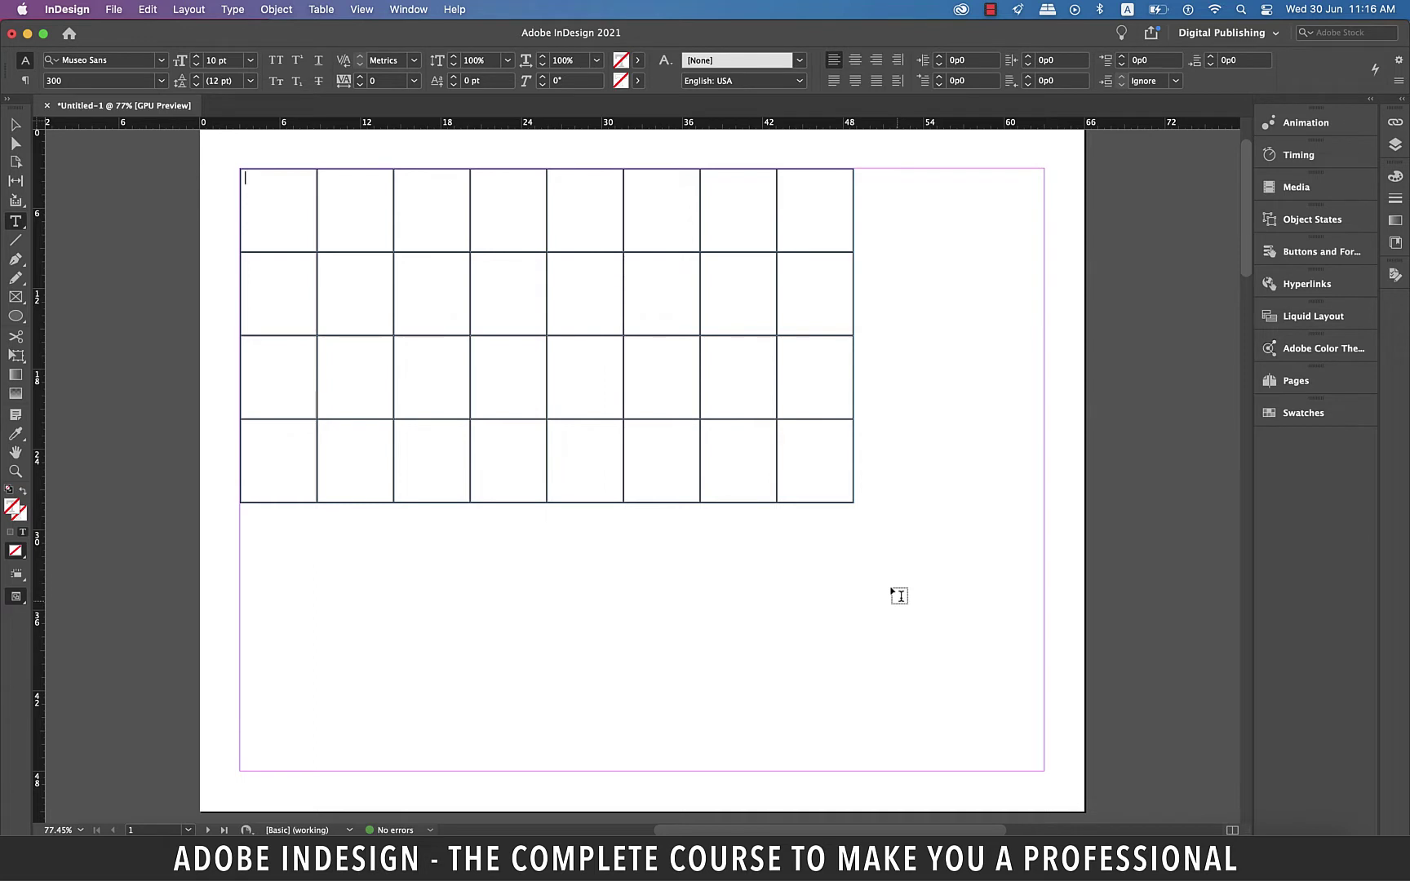
key(Escape)
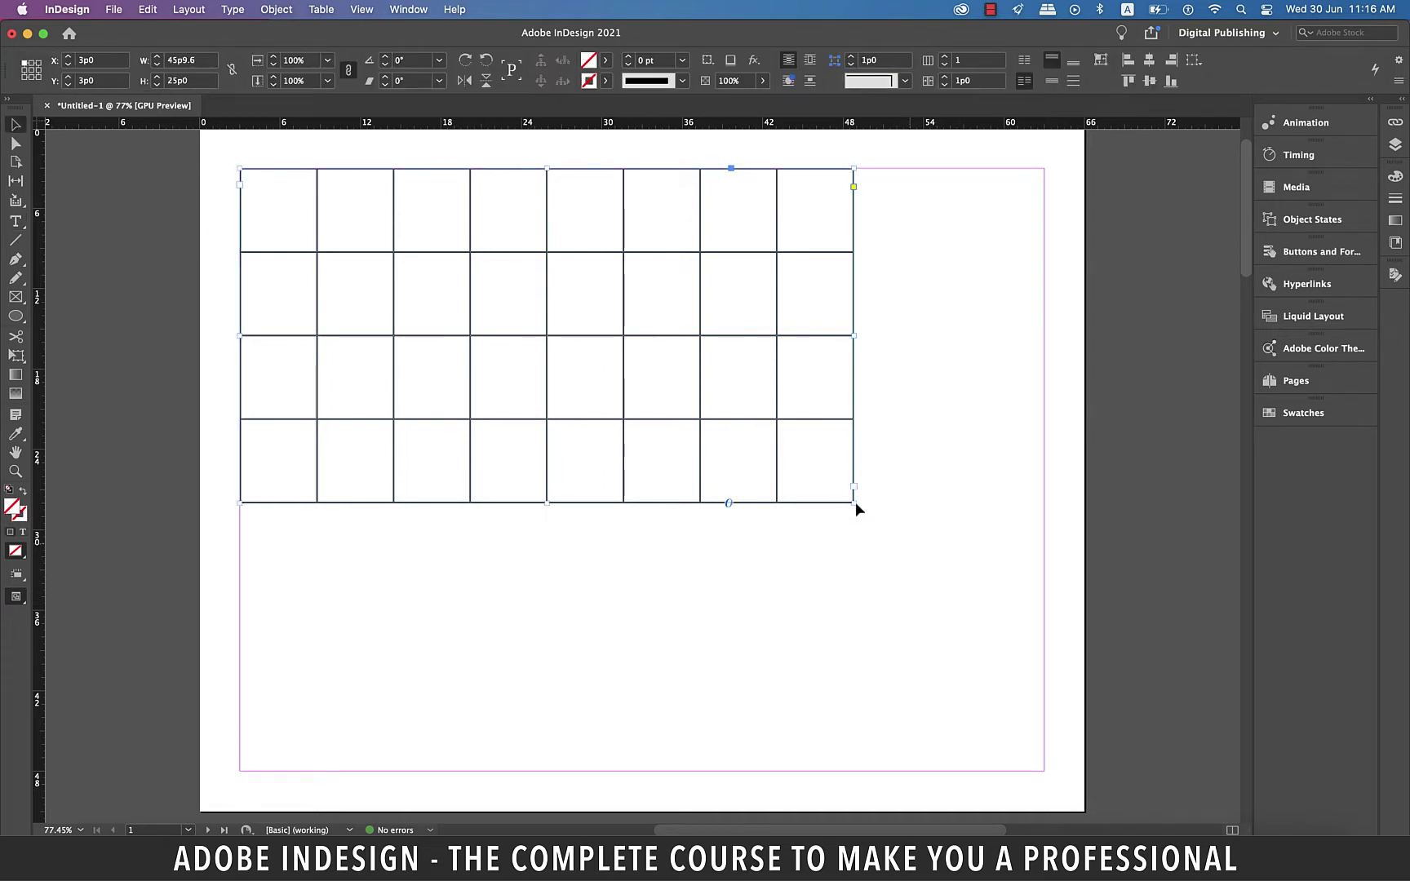
mouse_move(855, 503)
mouse_down()
mouse_move(1003, 687)
mouse_move(1045, 773)
mouse_up()
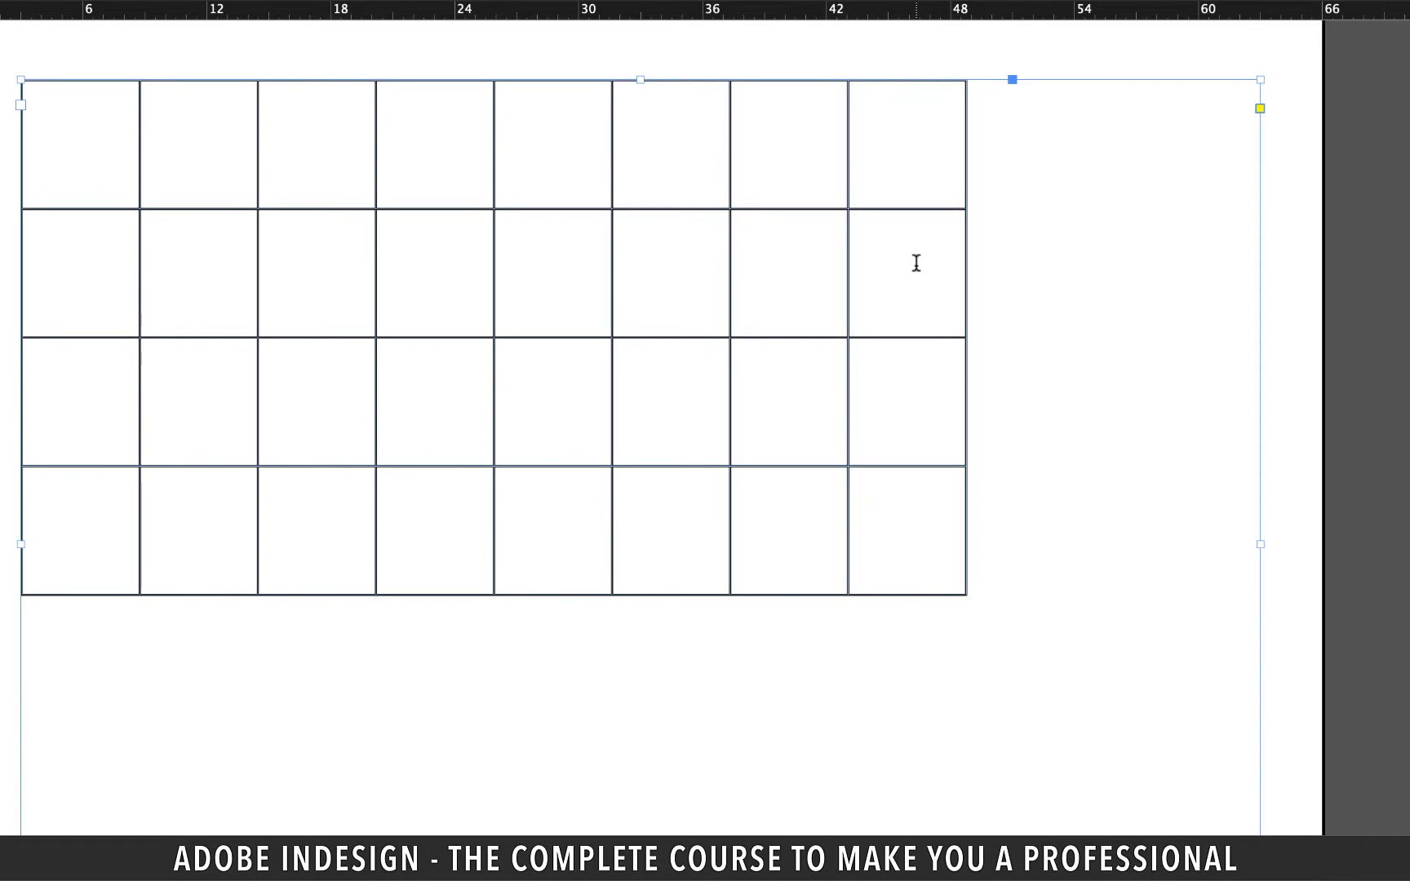
Step: Drag the table's right edge out so the last column reaches the right margin
click(916, 263)
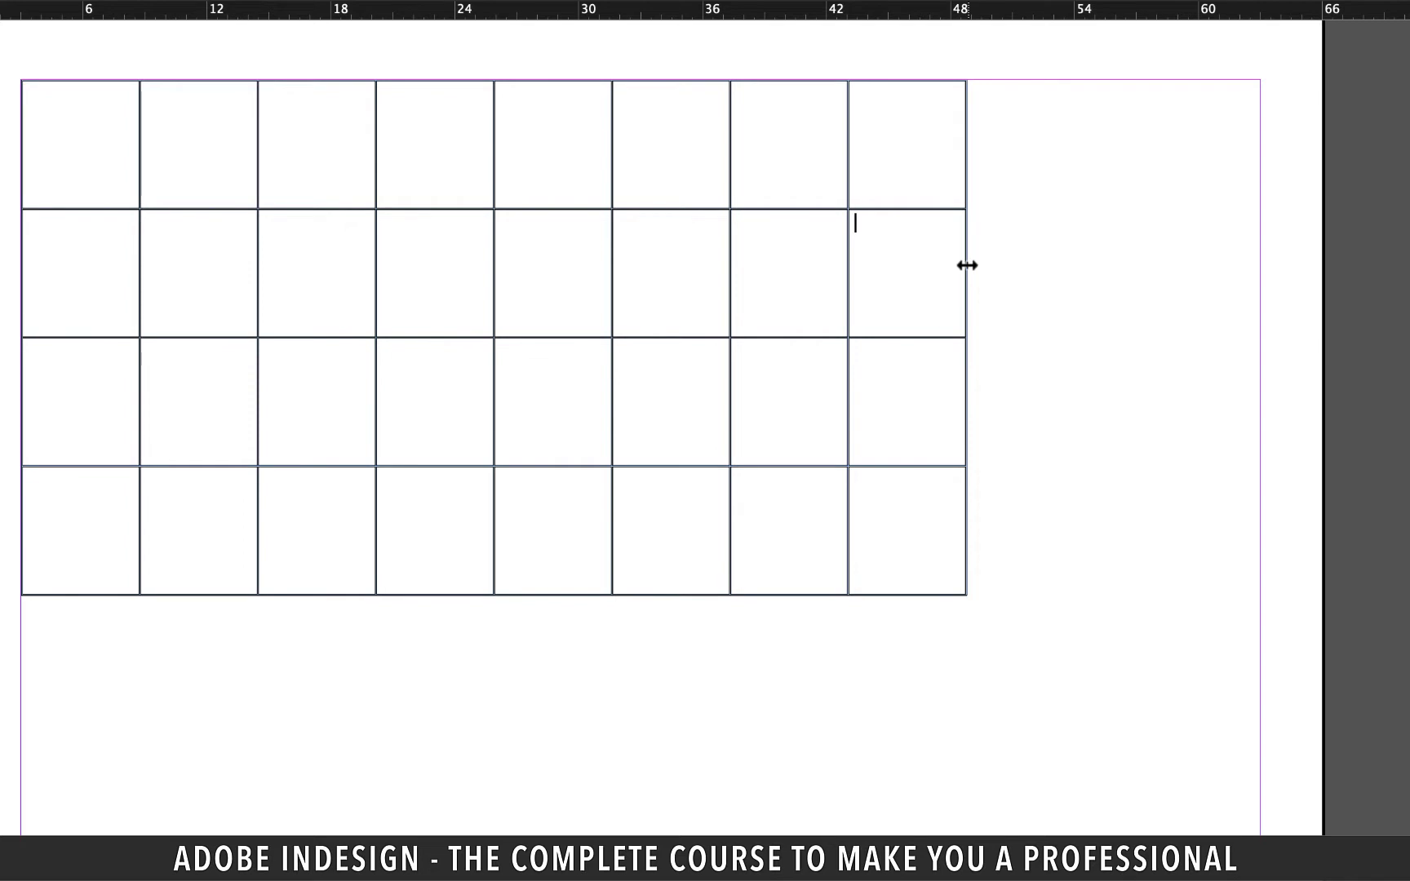
drag(967, 265, 1055, 273)
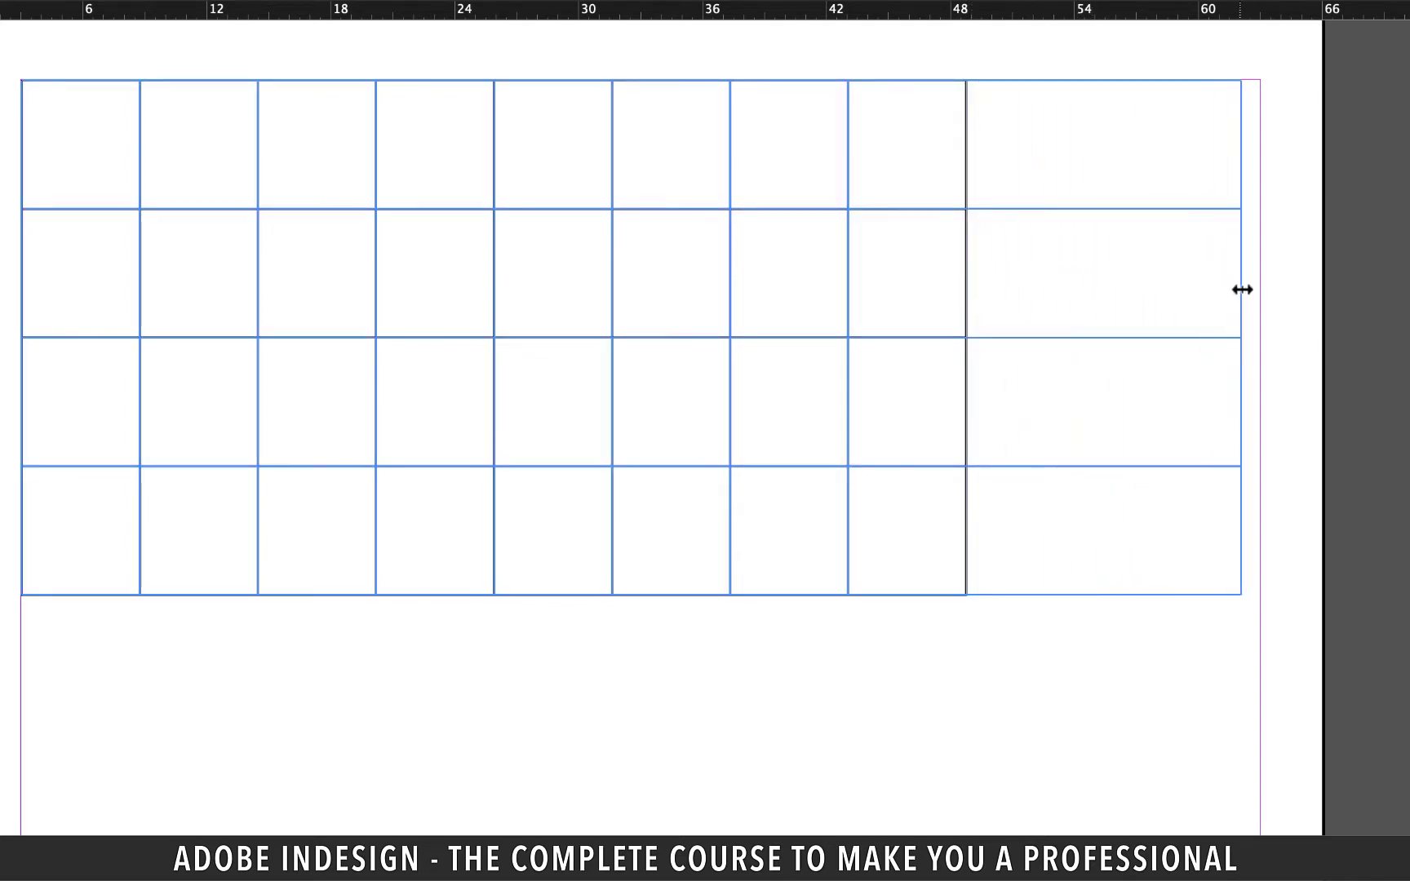
drag(1055, 273, 1255, 291)
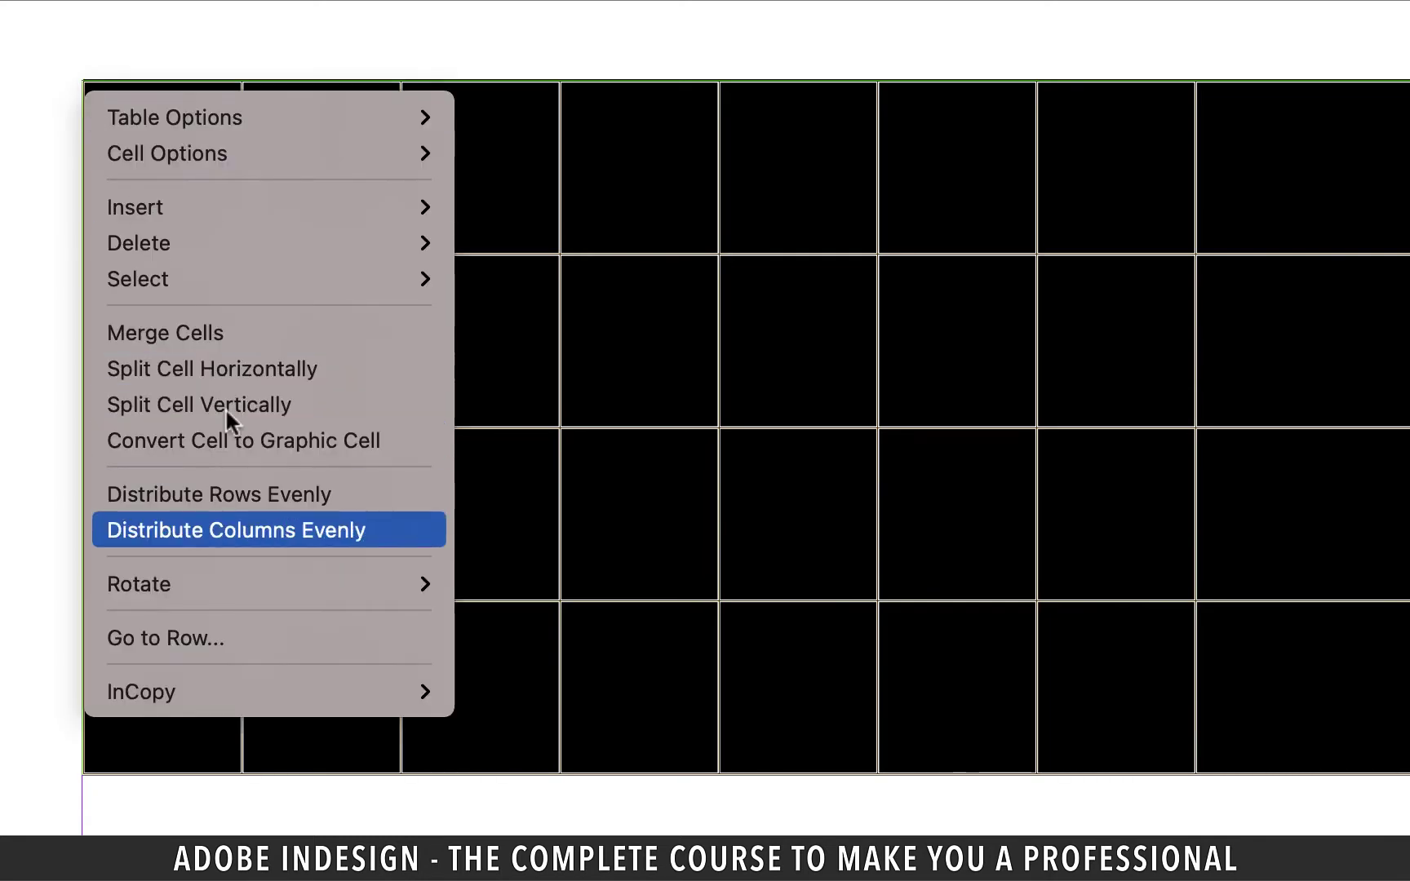
Step: Distribute all eight columns evenly, then deselect the cells
click(279, 527)
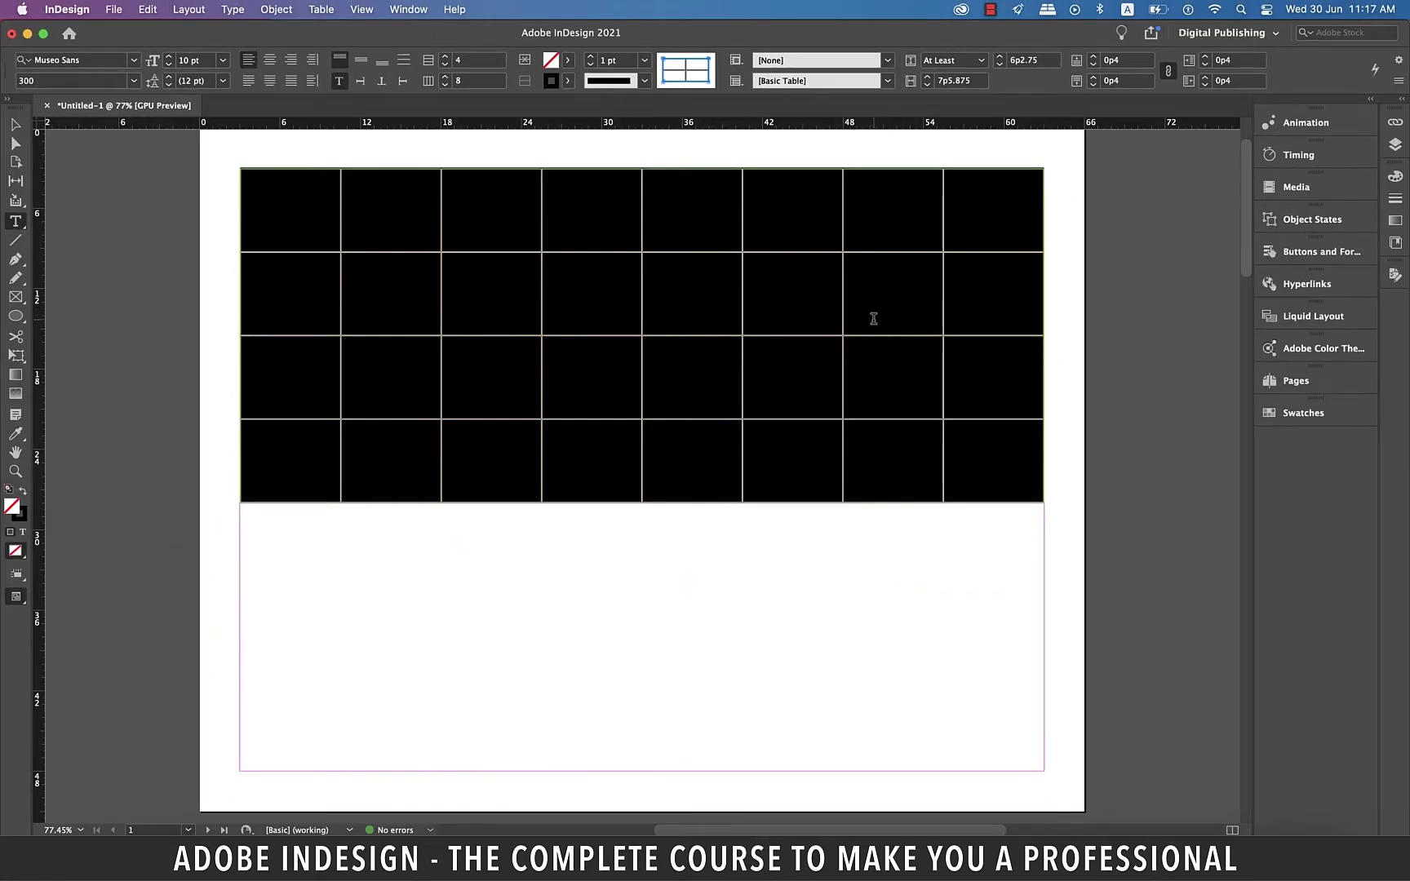
click(873, 318)
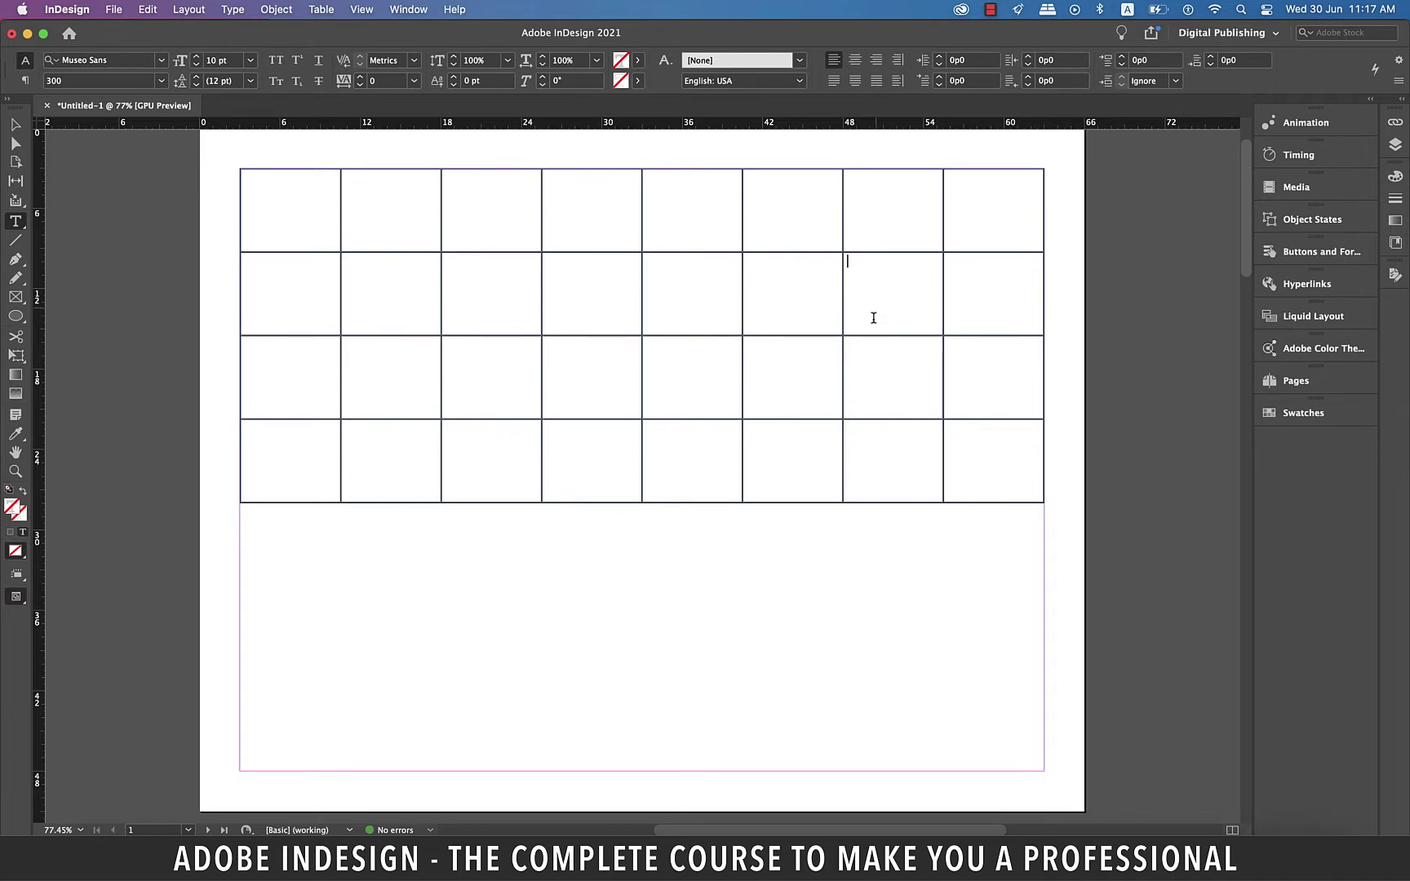
Step: Tab from the bottom-right cell to append new rows to the table
click(977, 472)
key(Tab)
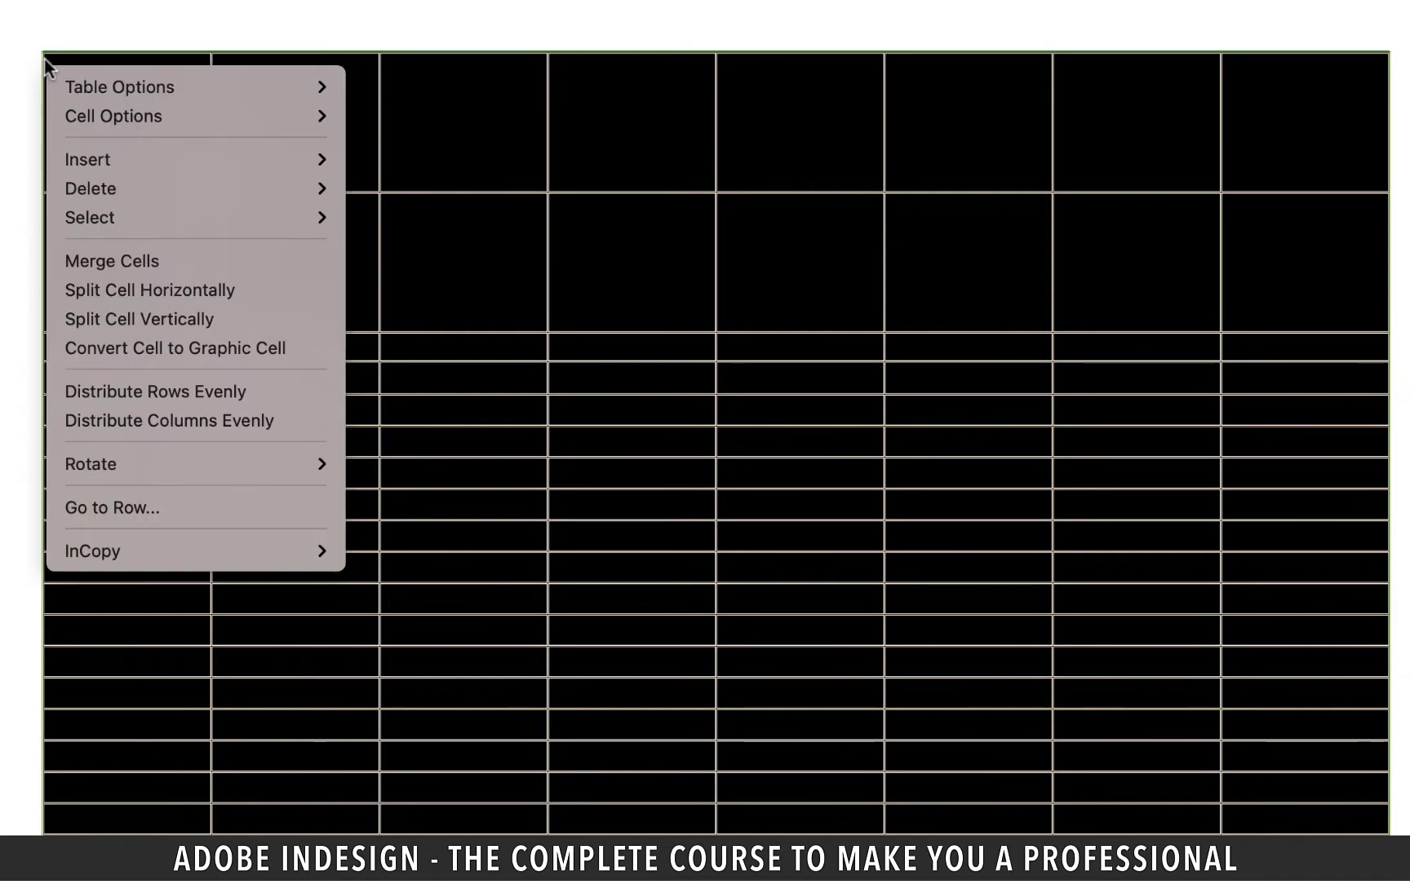
Step: Distribute rows evenly, then delete the surplus lower rows to leave seven rows
click(172, 391)
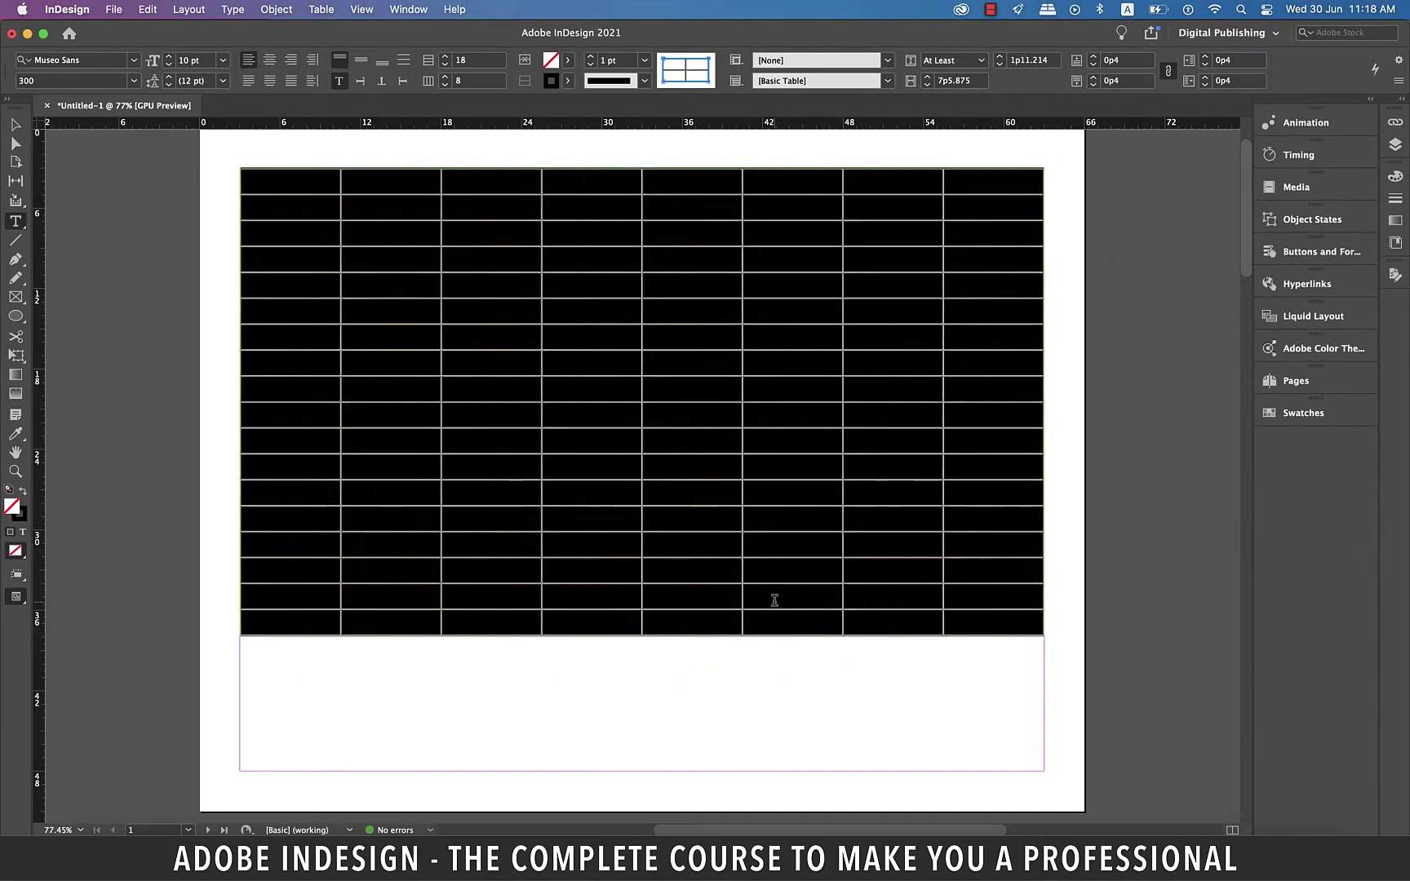
click(893, 617)
mouse_move(995, 622)
mouse_down()
mouse_move(333, 422)
mouse_move(284, 371)
mouse_up()
right_click(285, 376)
mouse_move(335, 448)
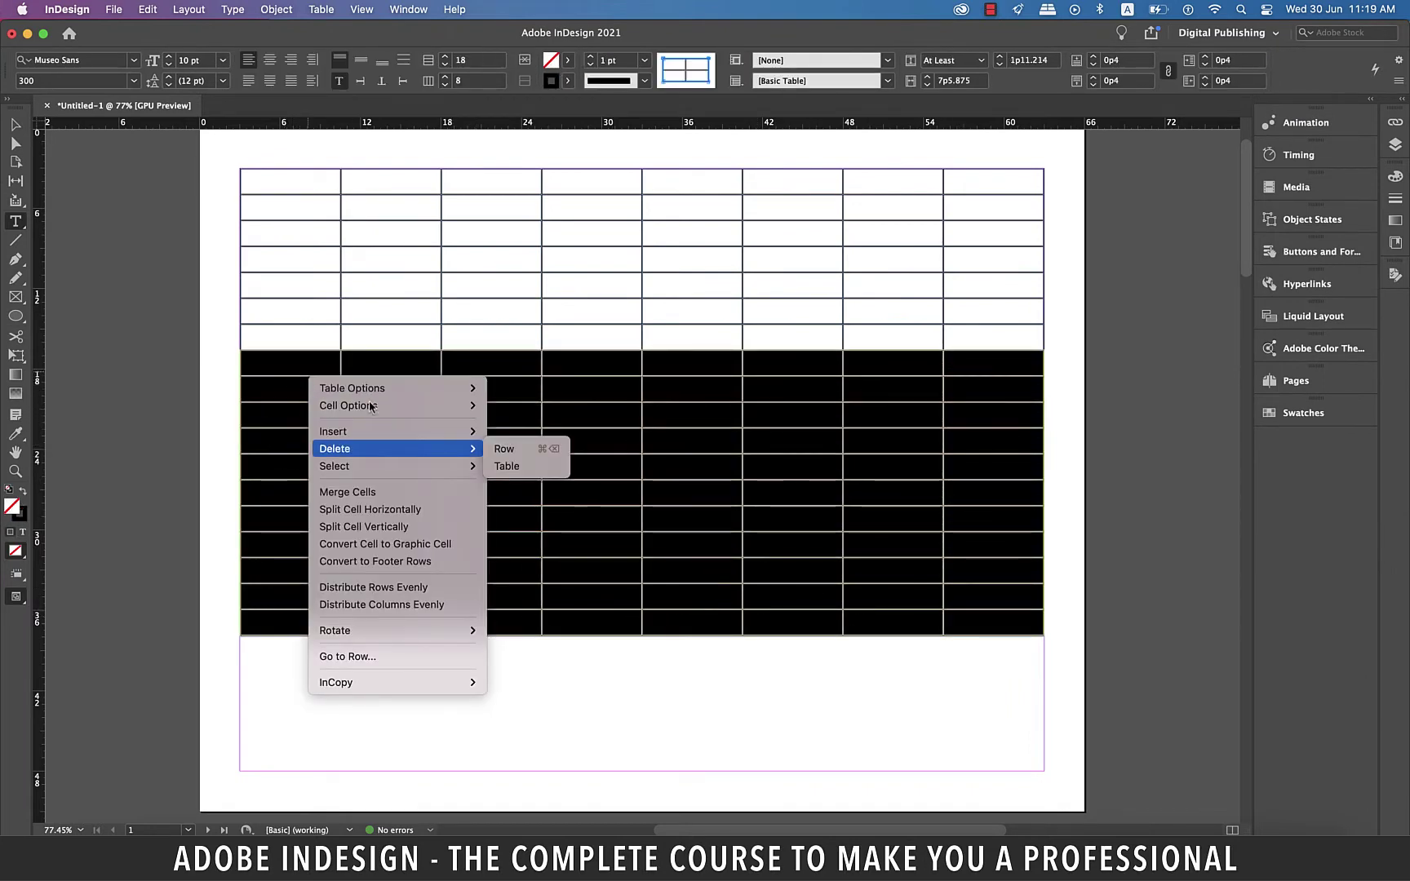
click(506, 446)
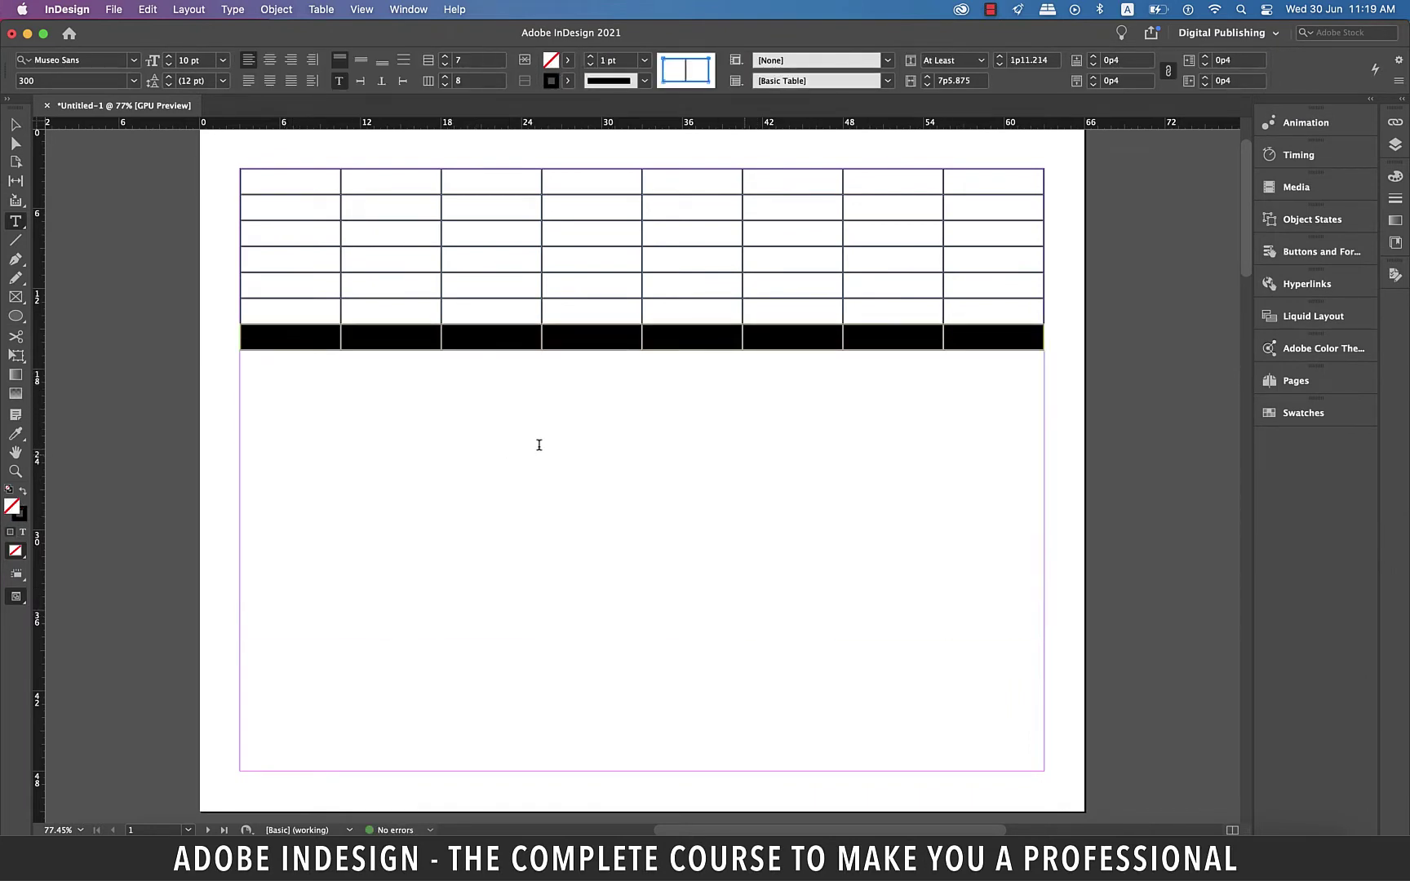
click(862, 379)
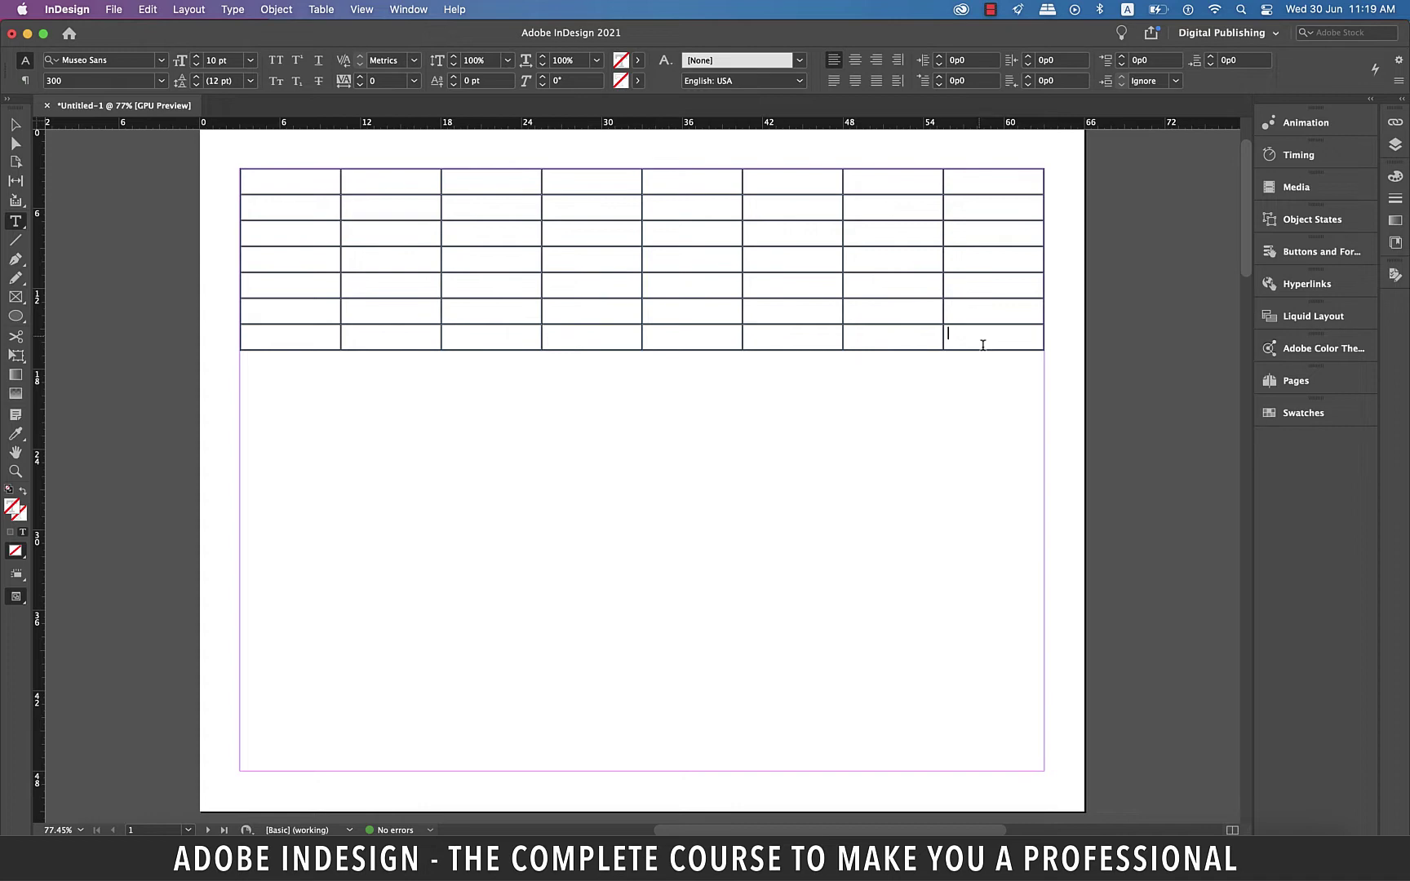
Step: Insert 5 rows below the last row, making a twelve-row table
right_click(979, 336)
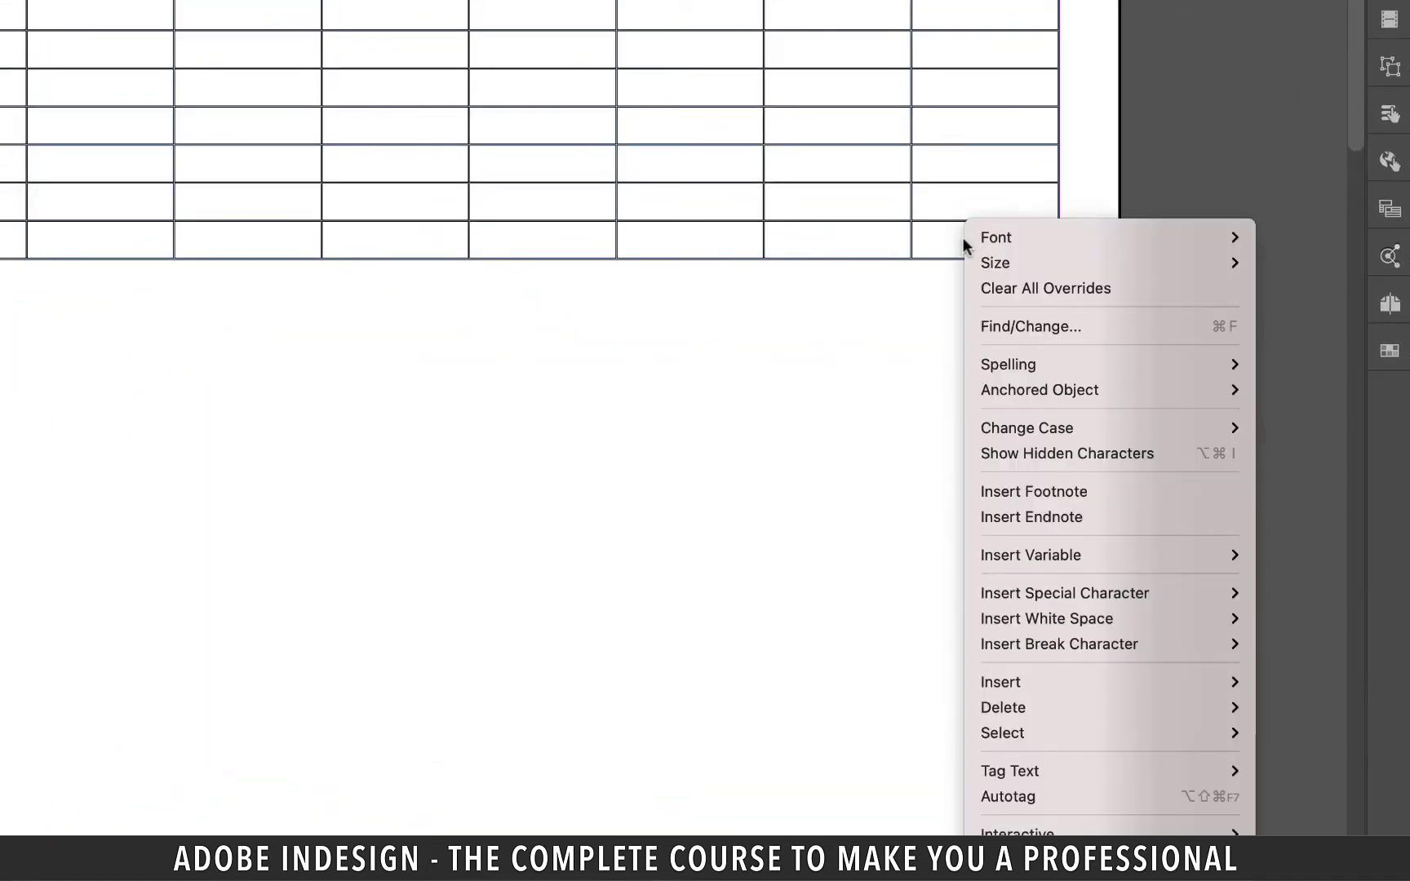
mouse_move(1109, 682)
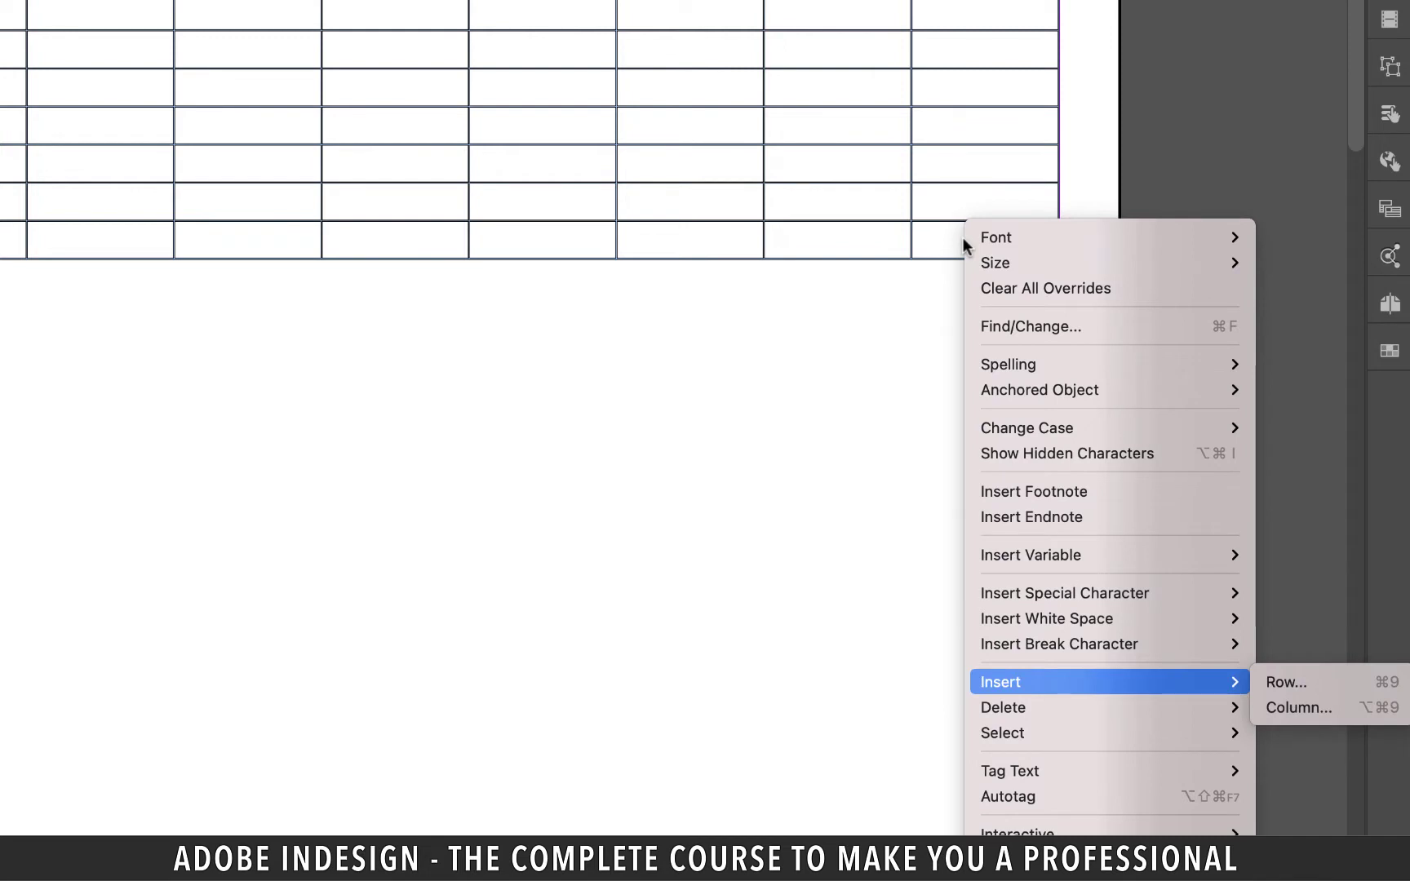
click(1350, 684)
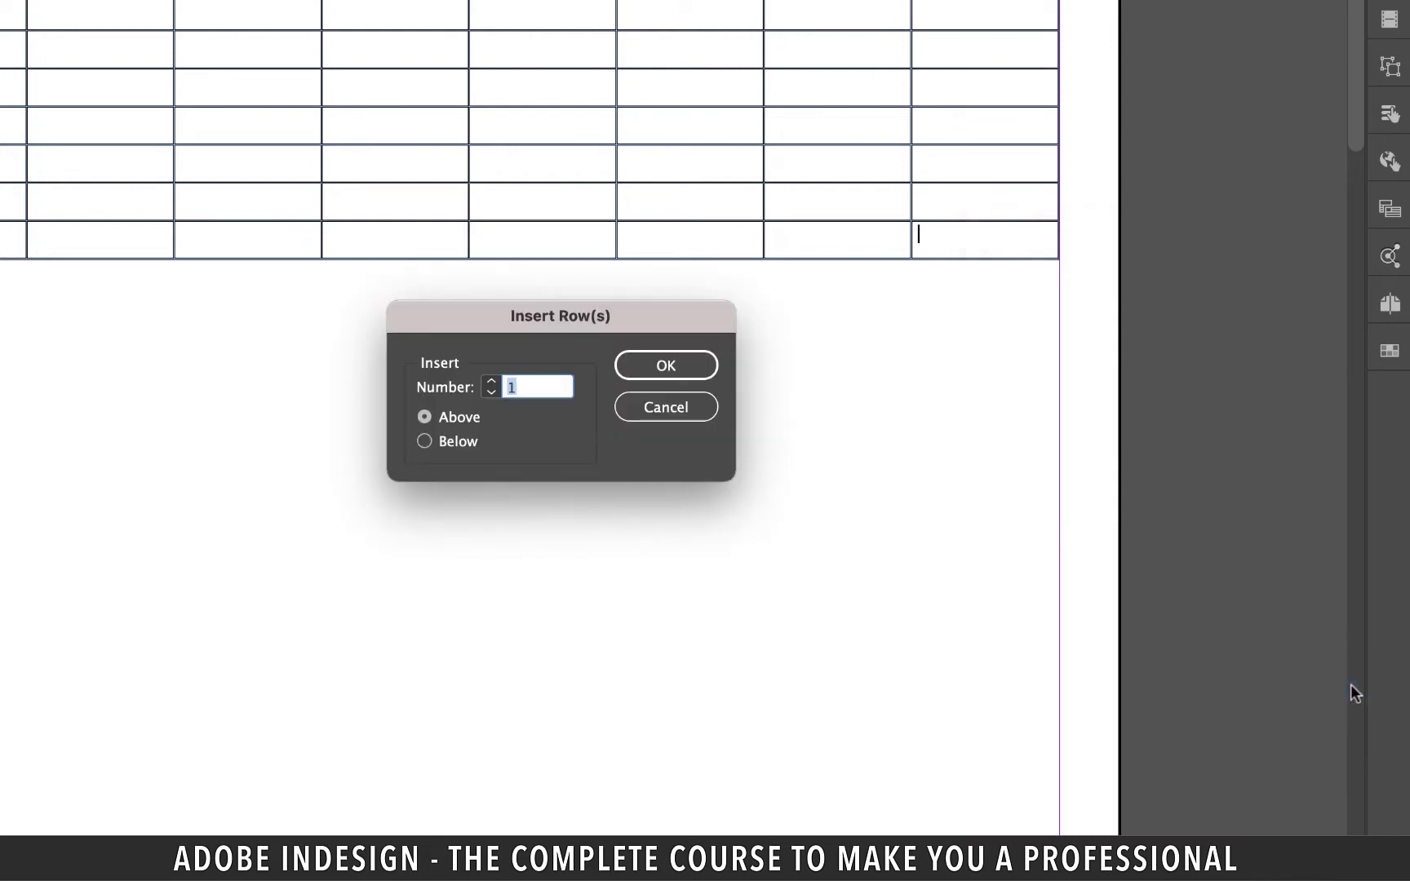
click(424, 441)
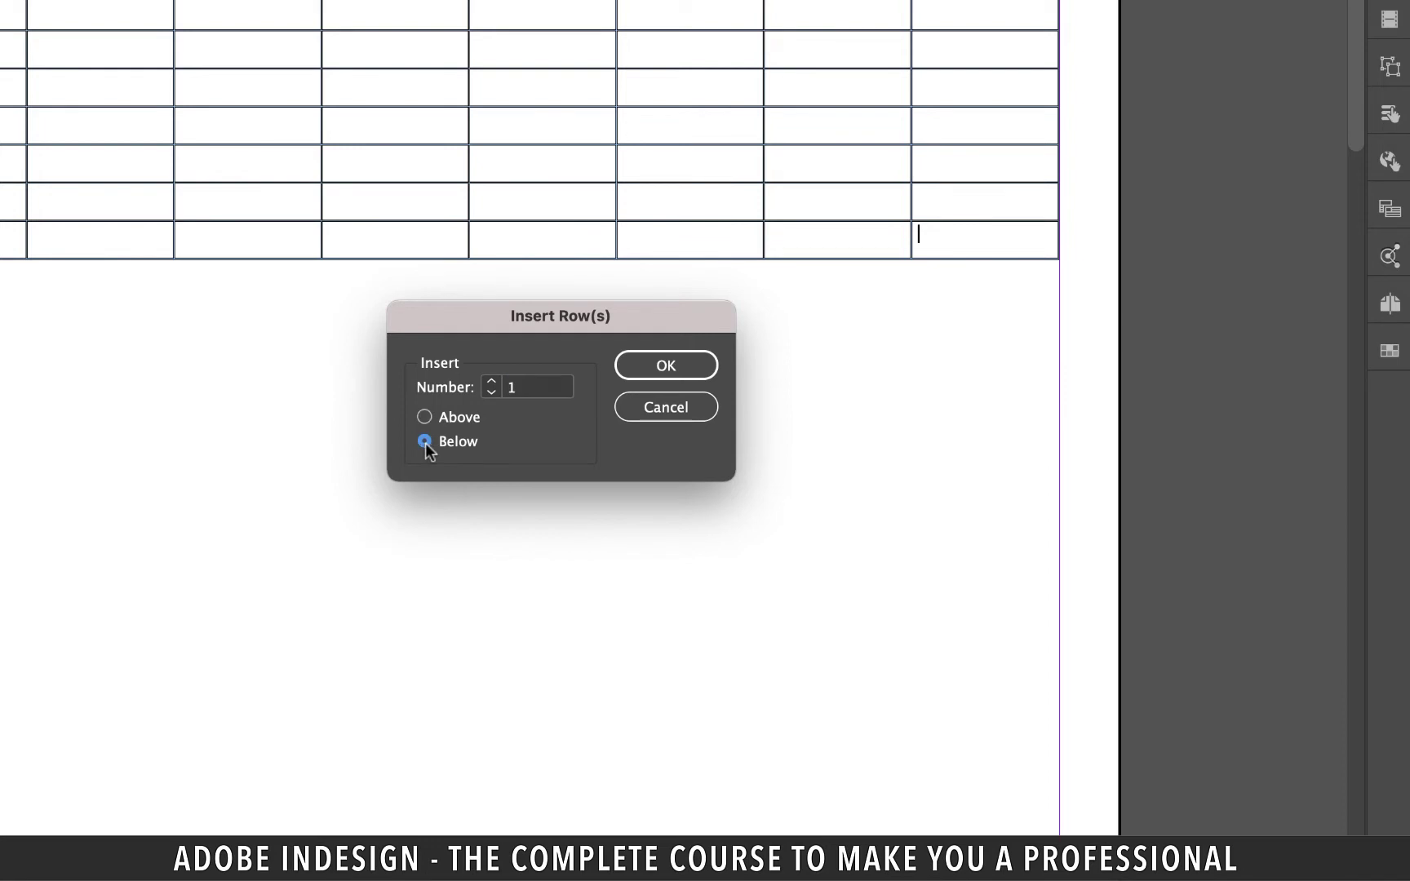
double_click(517, 389)
text(5)
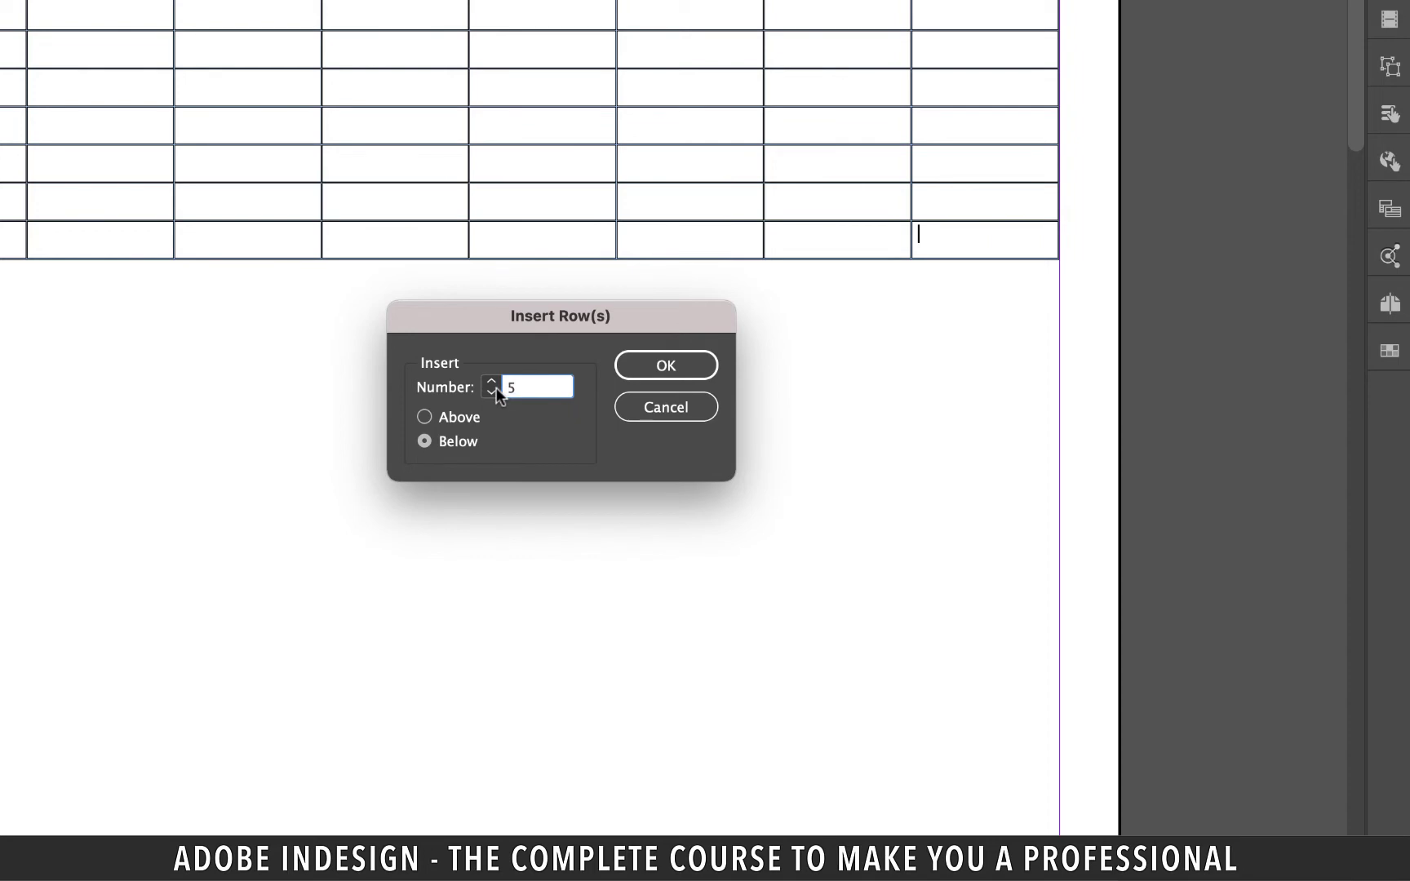
click(685, 367)
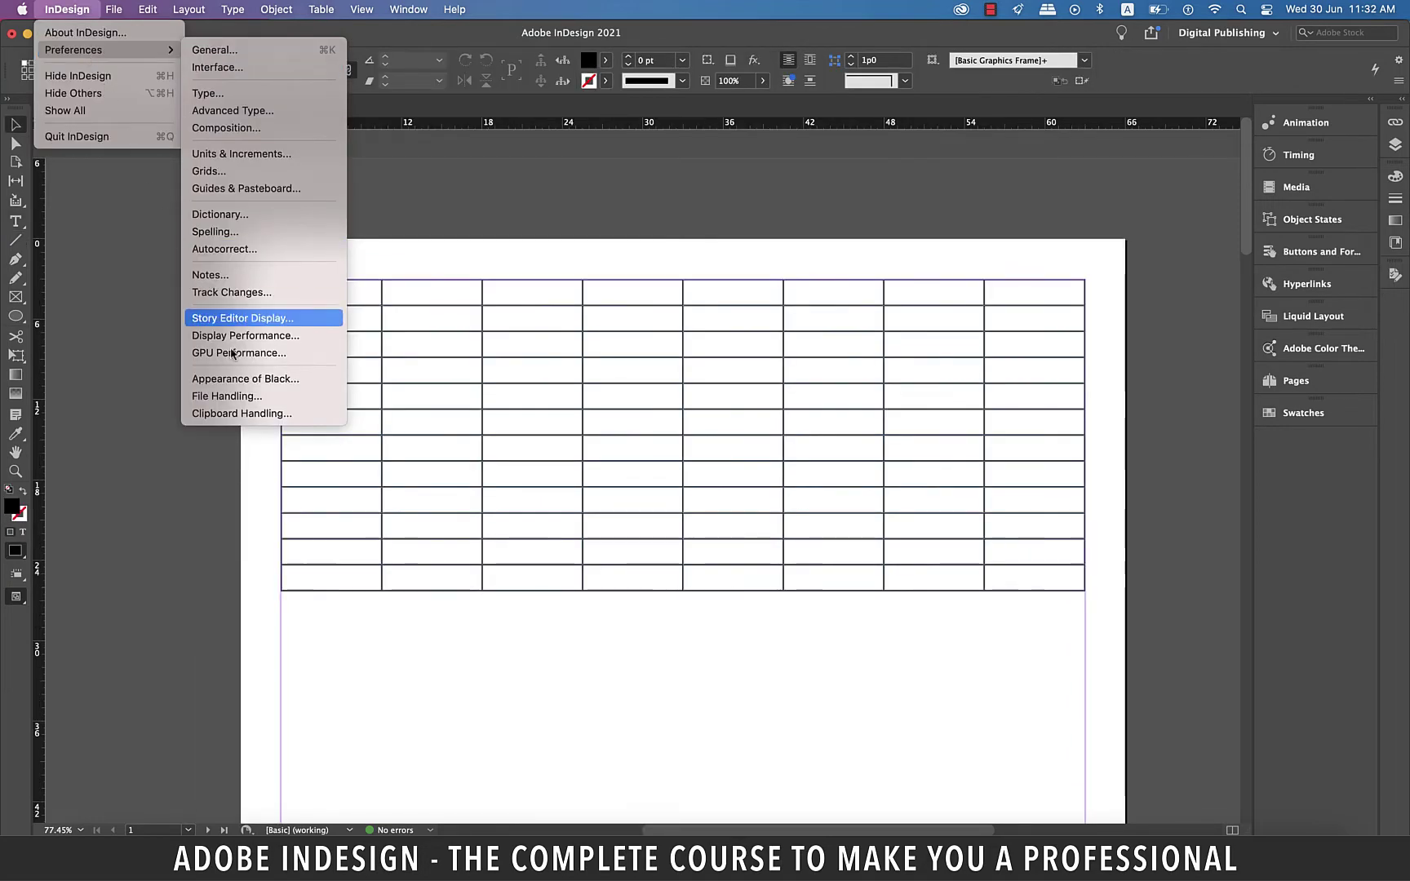
Step: Set Clipboard Handling preferences to paste All Information
click(262, 413)
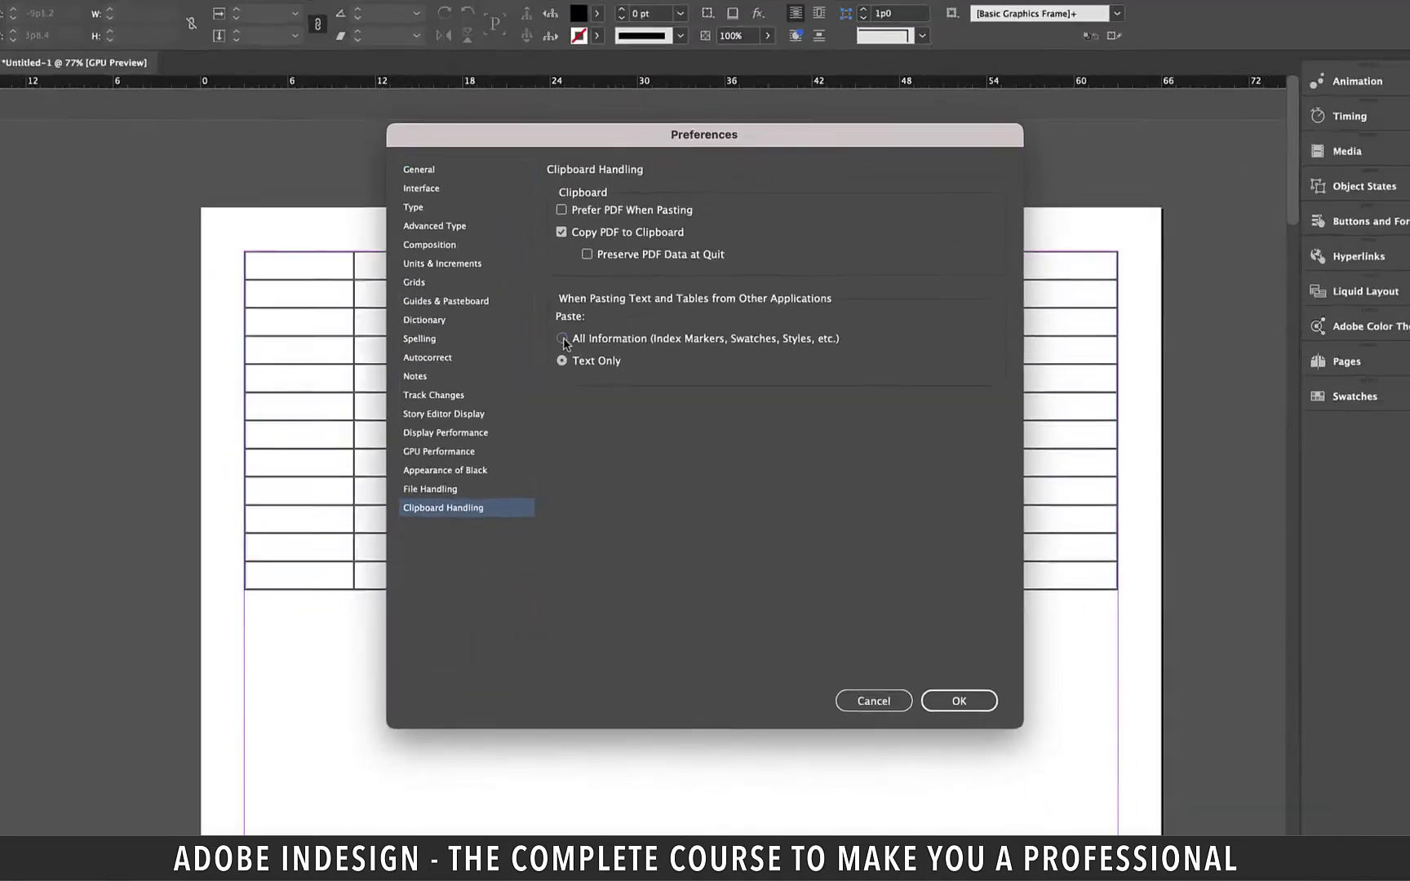
click(562, 339)
click(956, 701)
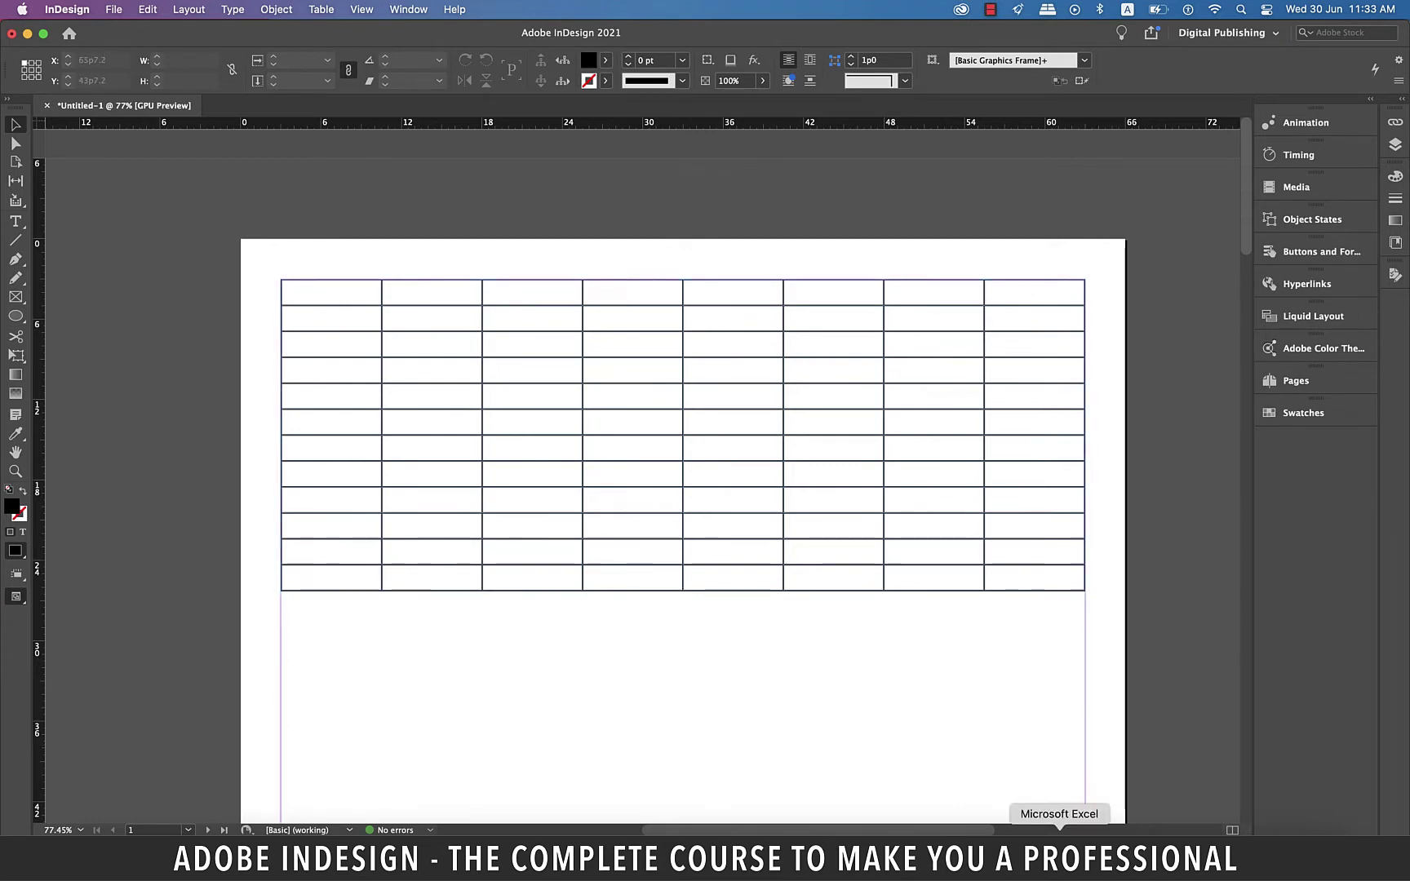
Step: Select cells A2:H6 of the Income & Expenses sheet in Excel and copy them
click(1059, 857)
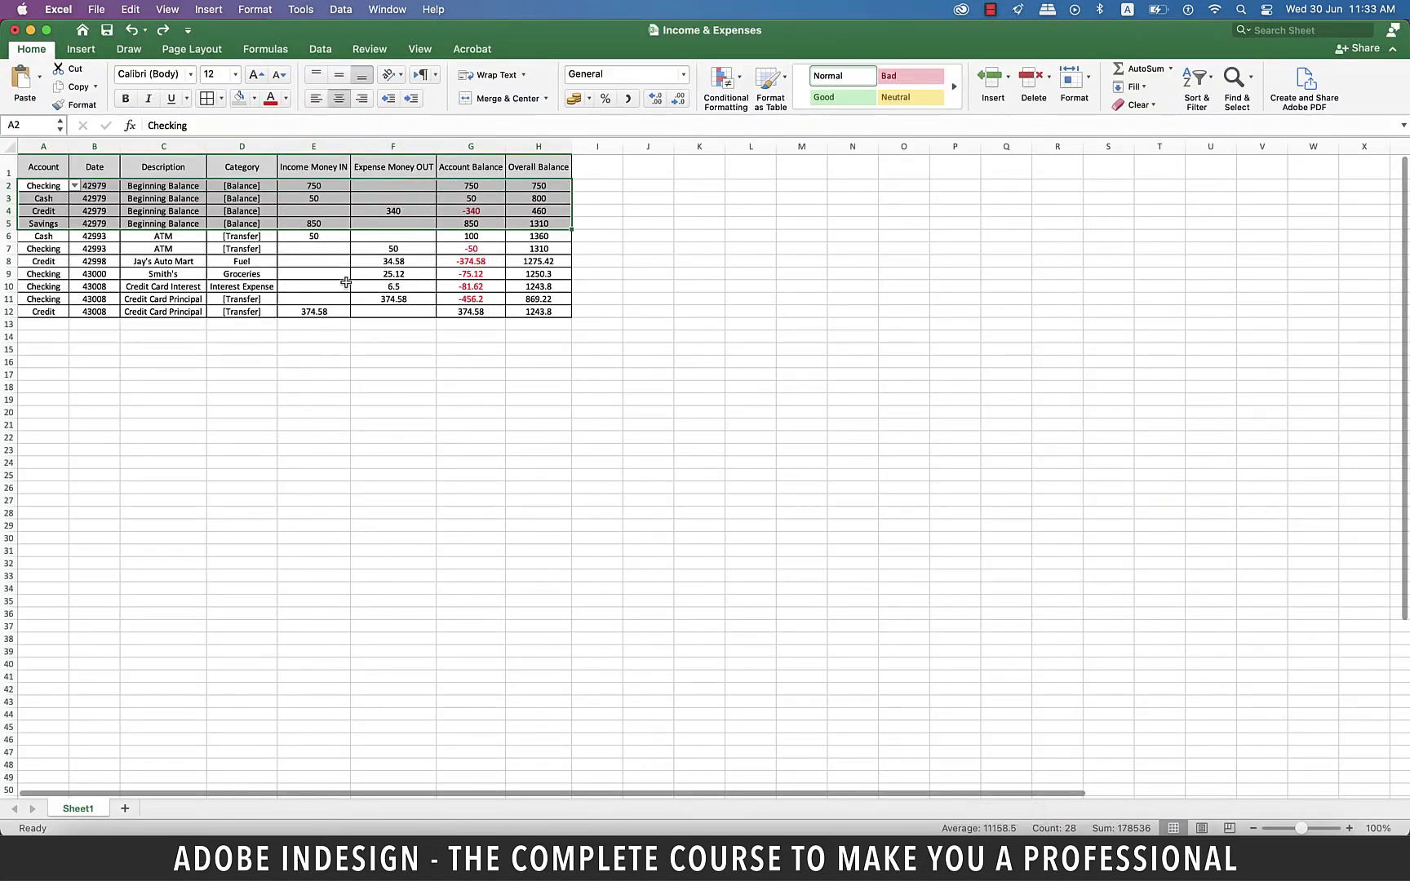
mouse_move(43, 186)
mouse_down()
mouse_move(297, 236)
mouse_move(523, 236)
mouse_up()
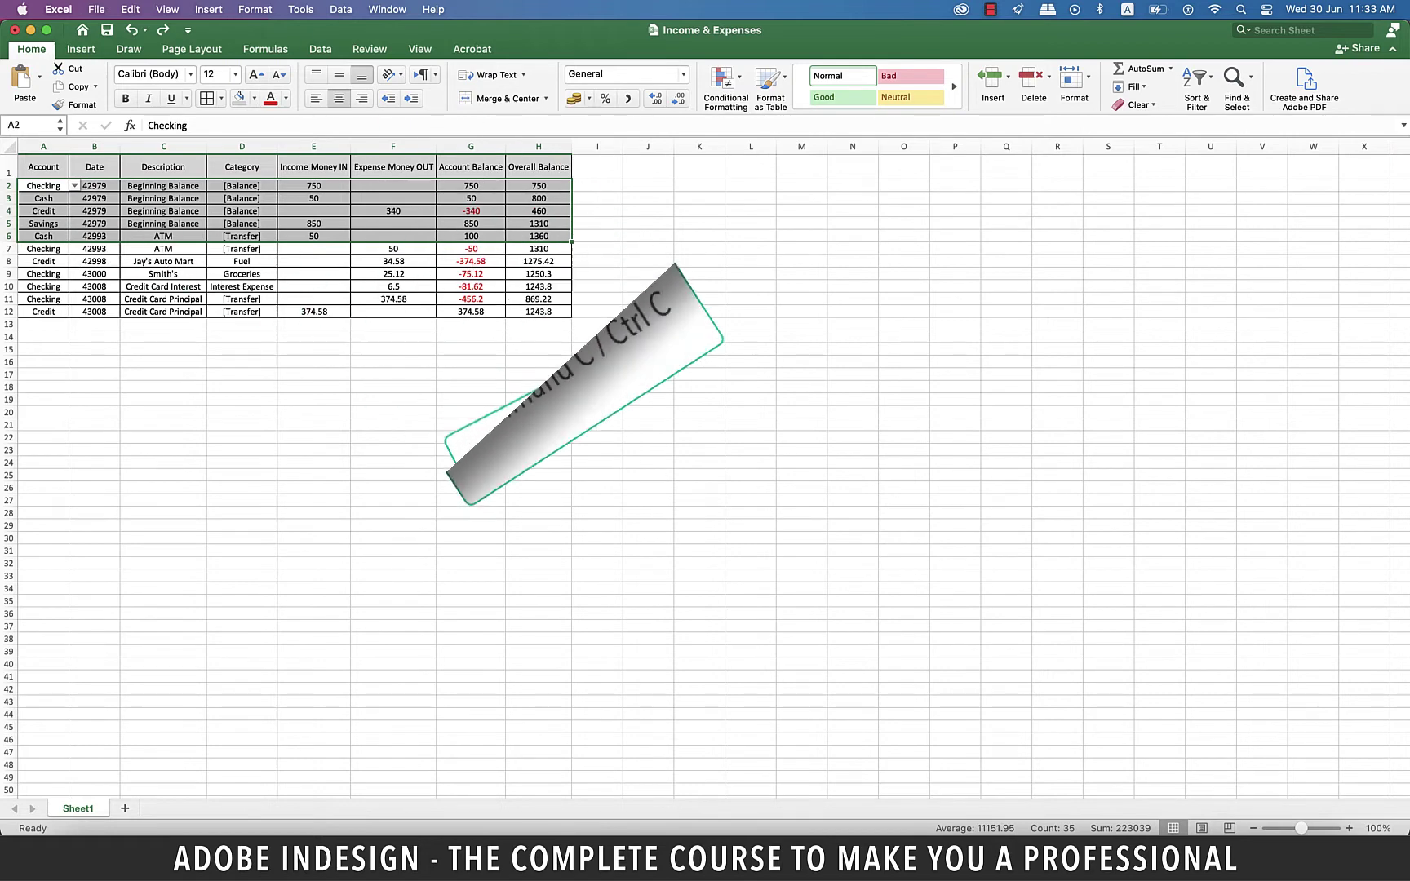
key(cmd+c)
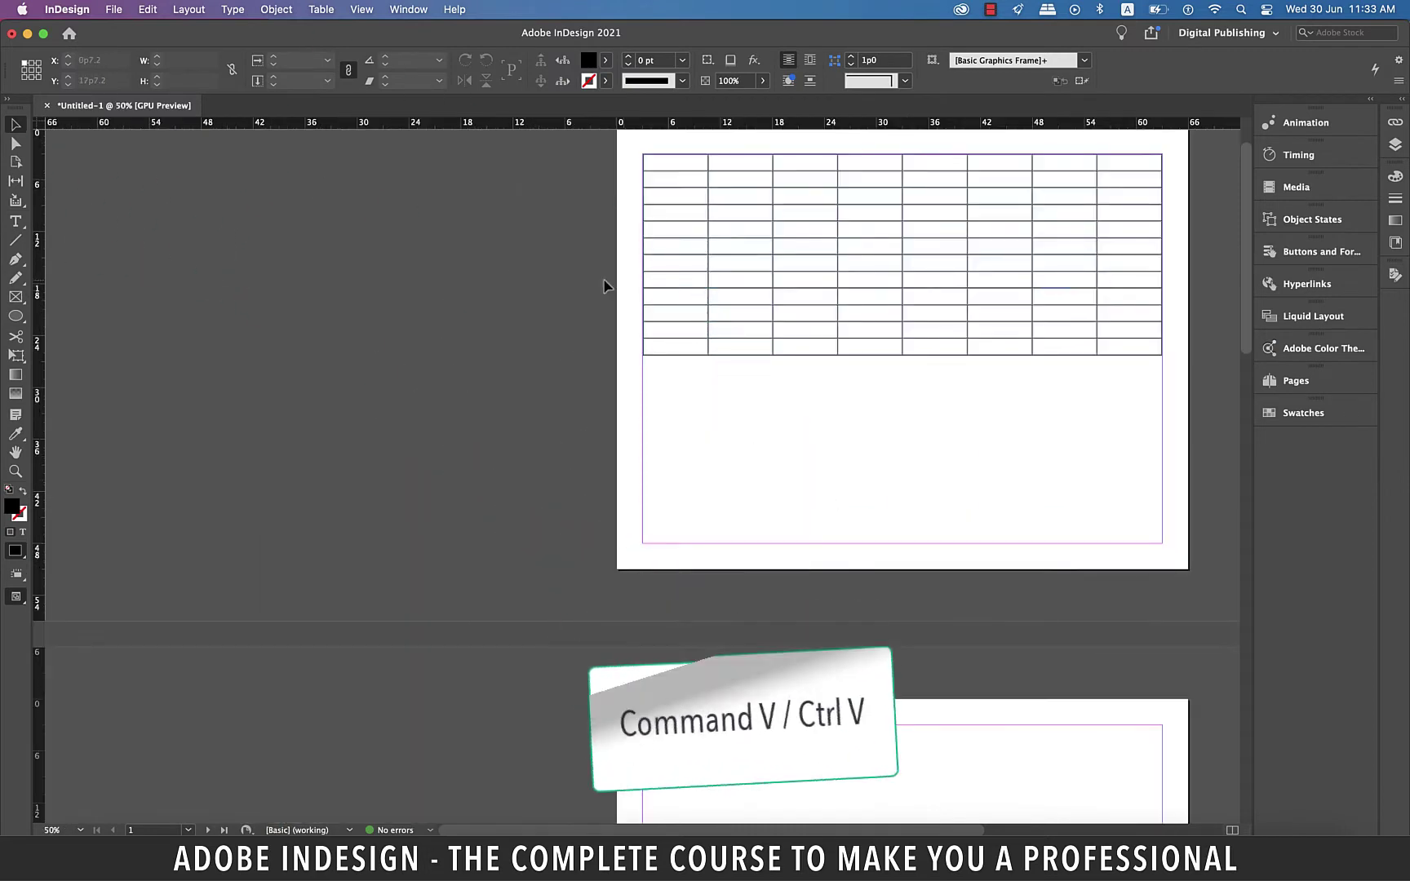
Step: Paste the five Excel rows as a table, move it onto the pasteboard and widen it
key(super+v)
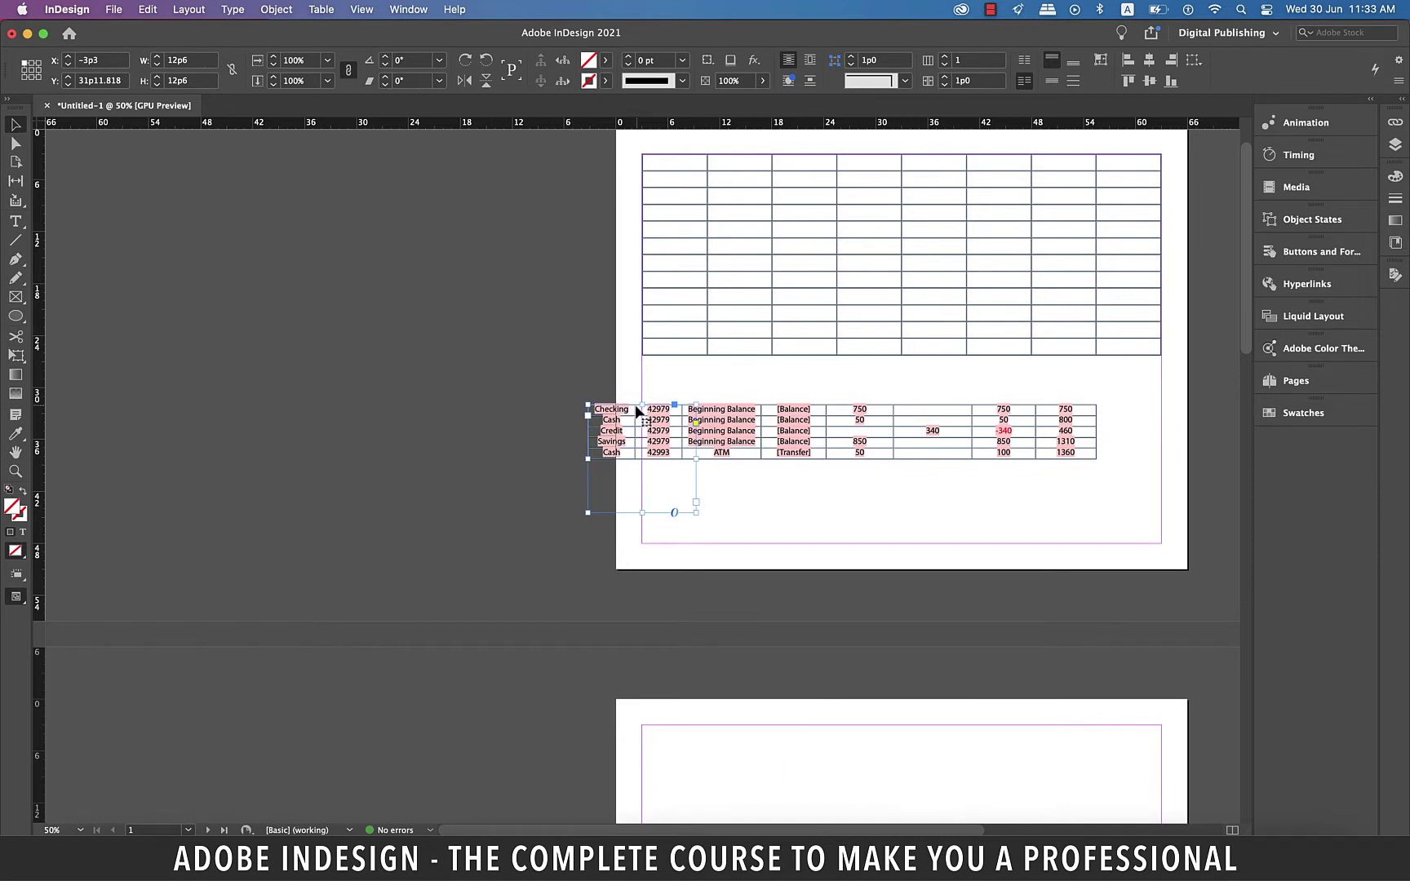
drag(635, 411, 158, 229)
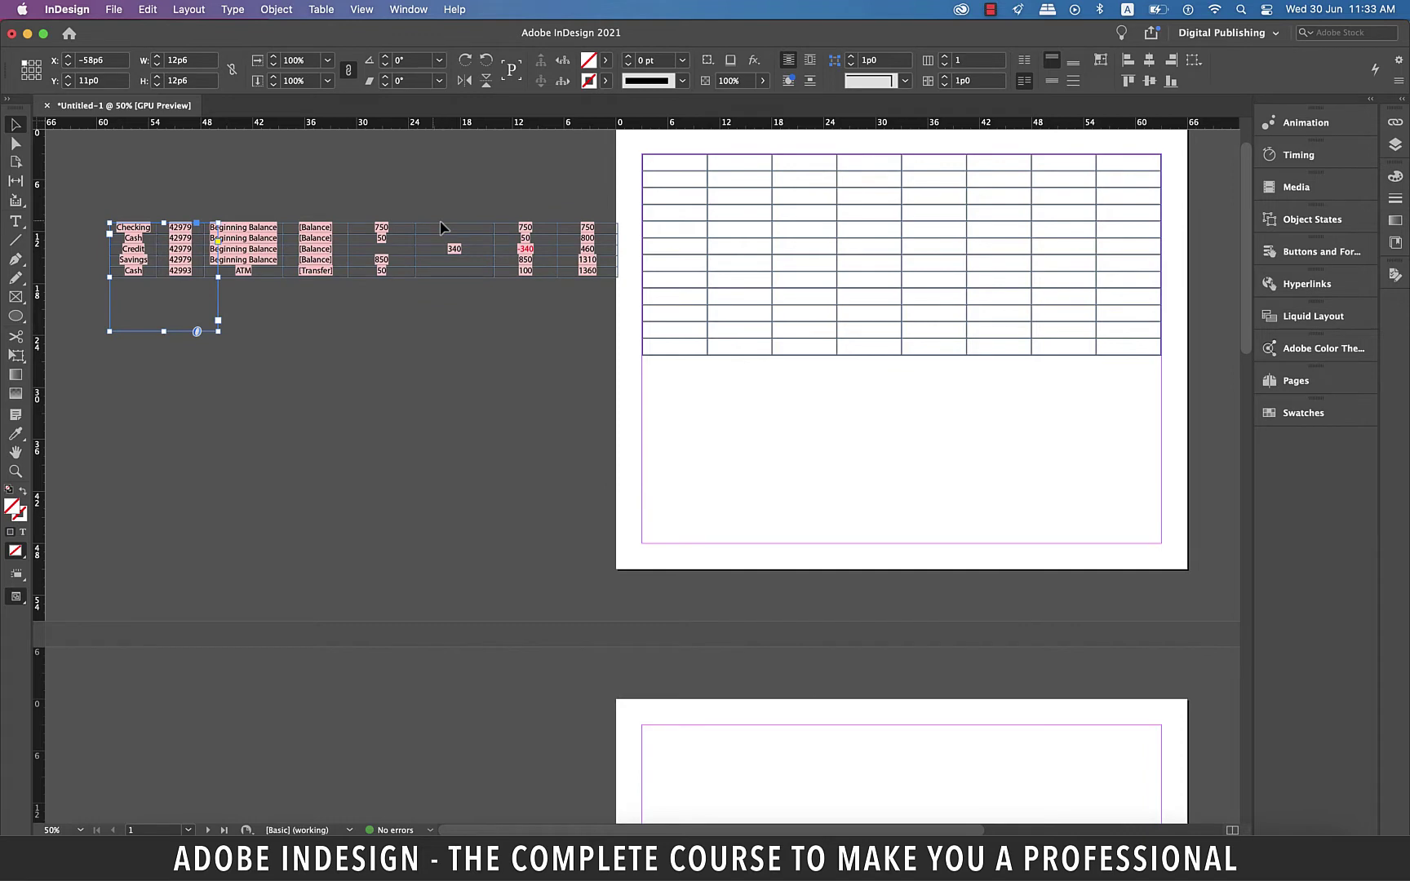
drag(217, 276, 607, 296)
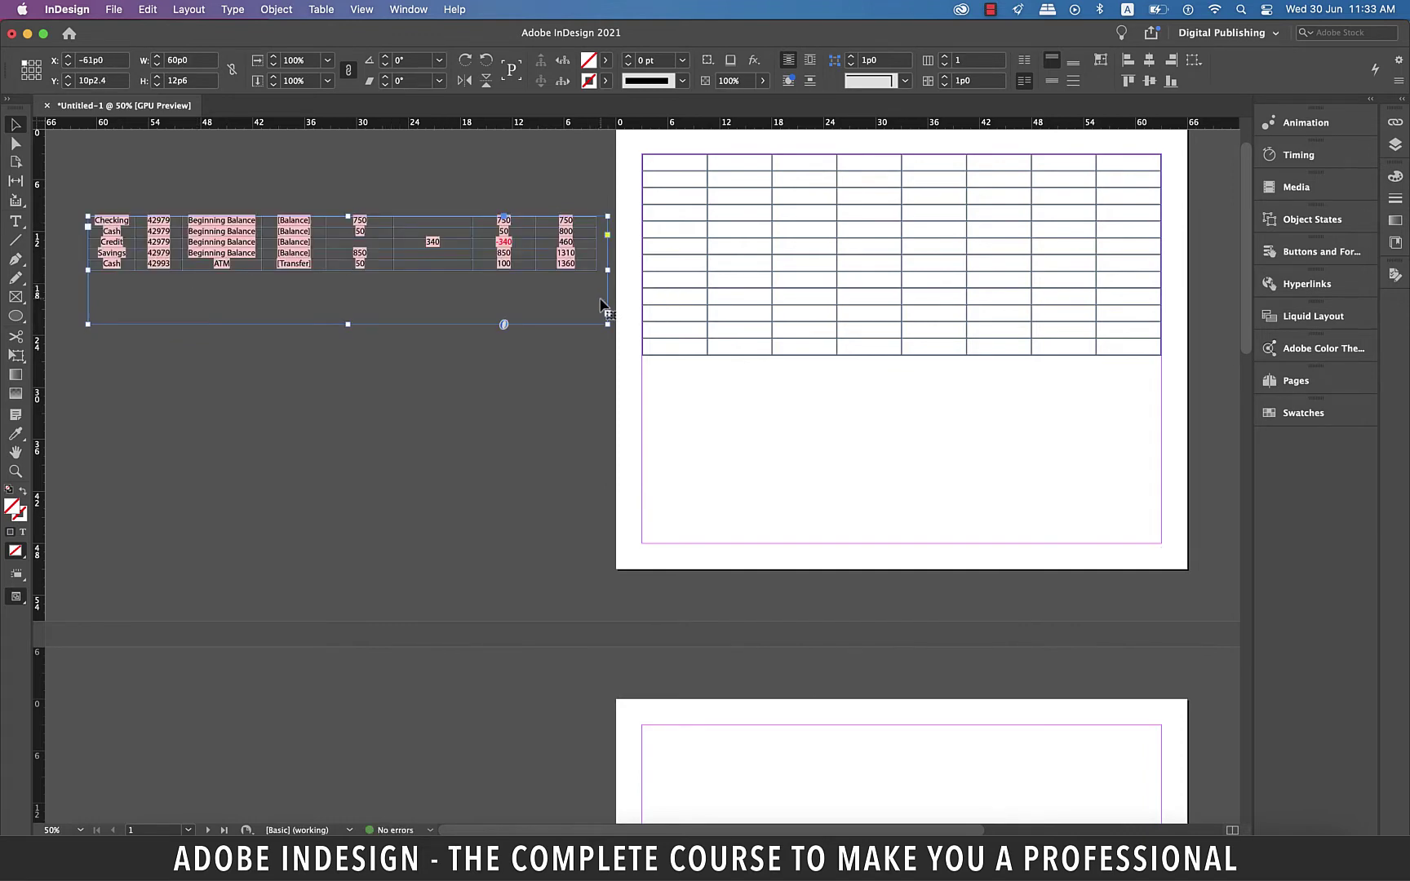
Step: Select the pasteboard table's data from Checking to 1360 and copy it
key(t)
drag(91, 219, 572, 265)
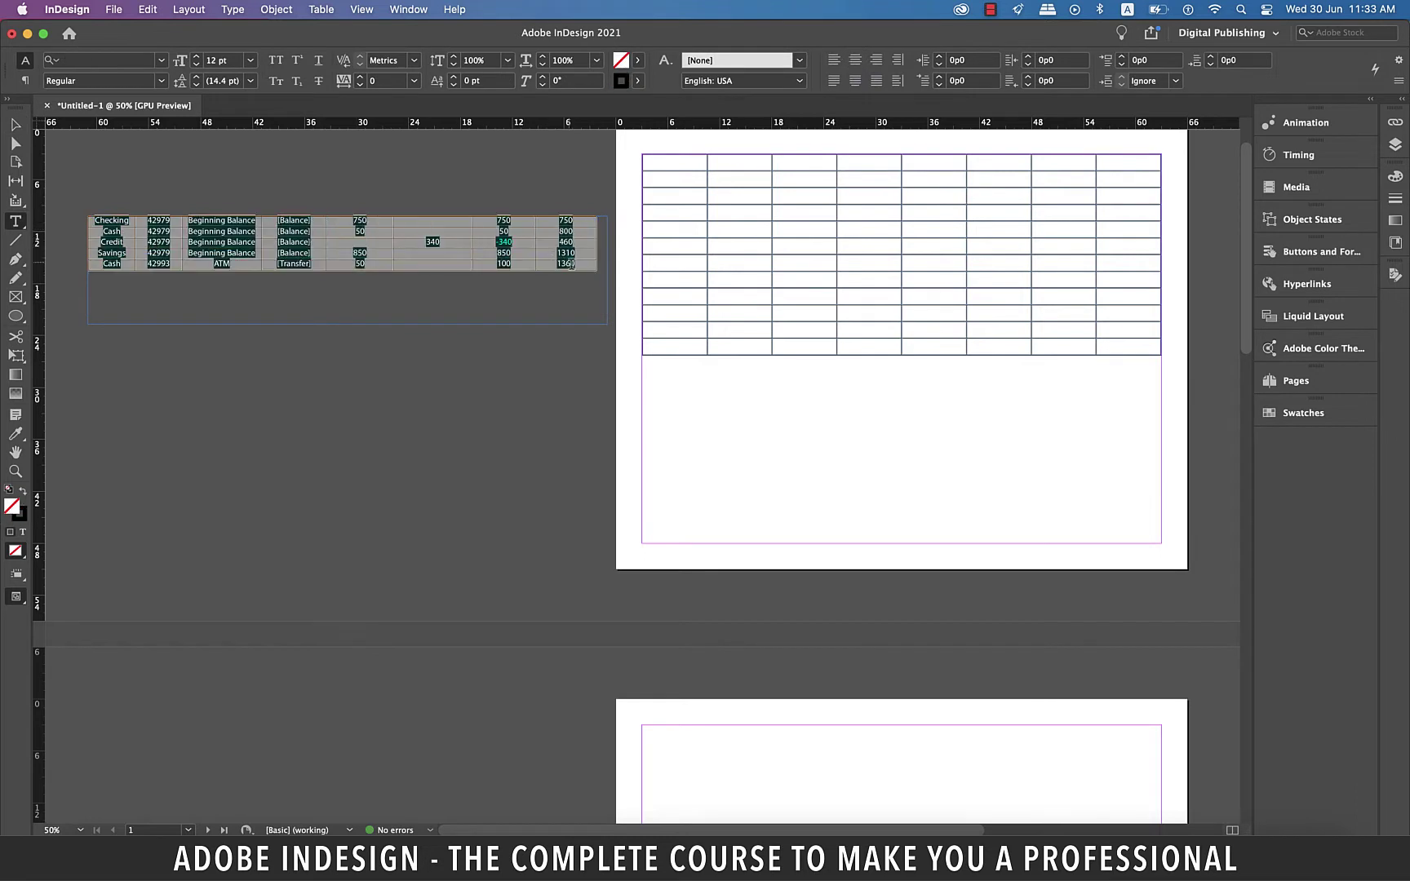
key(super+c)
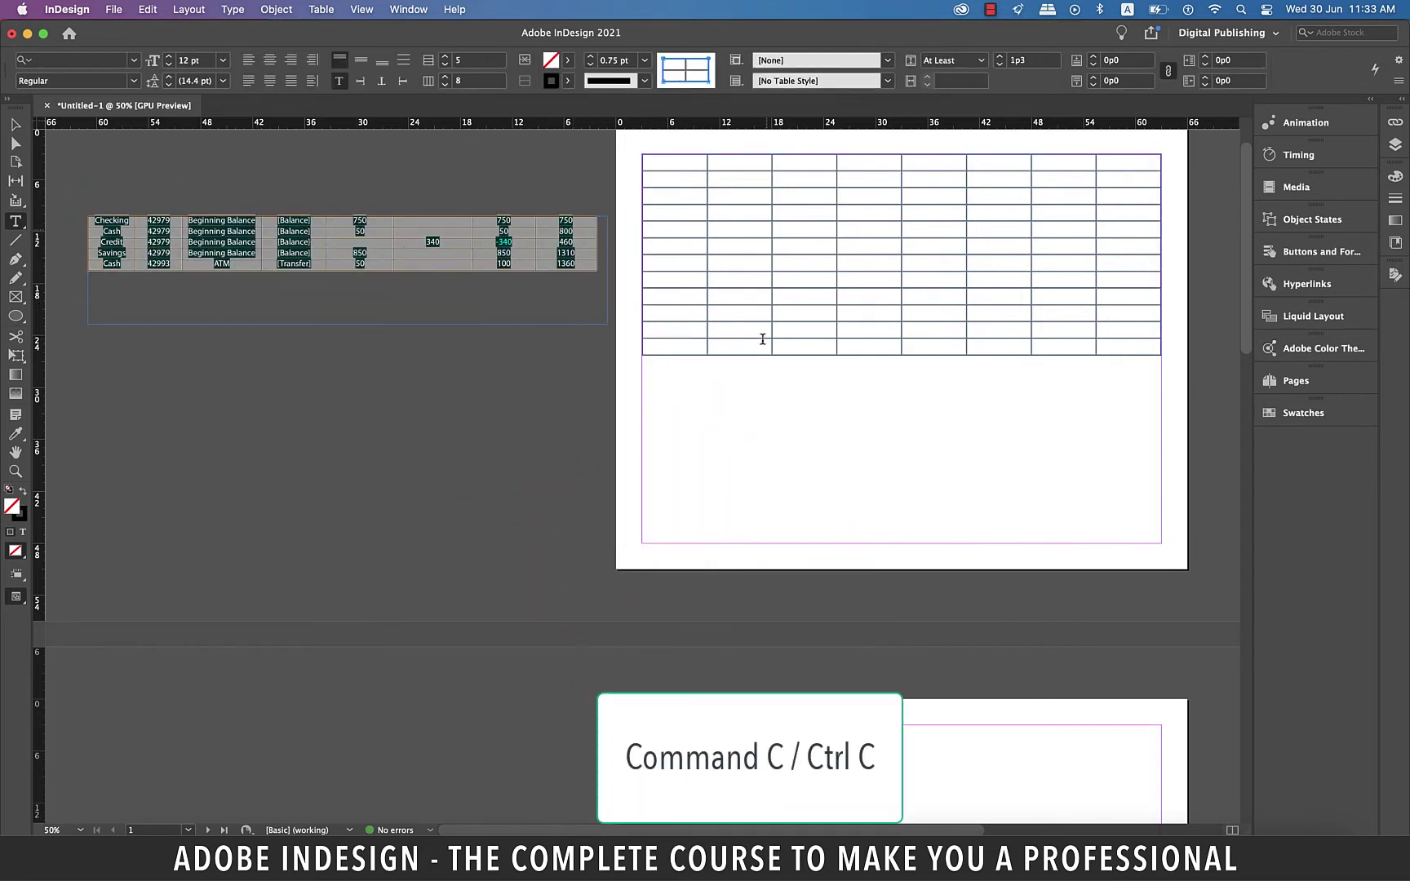
click(687, 162)
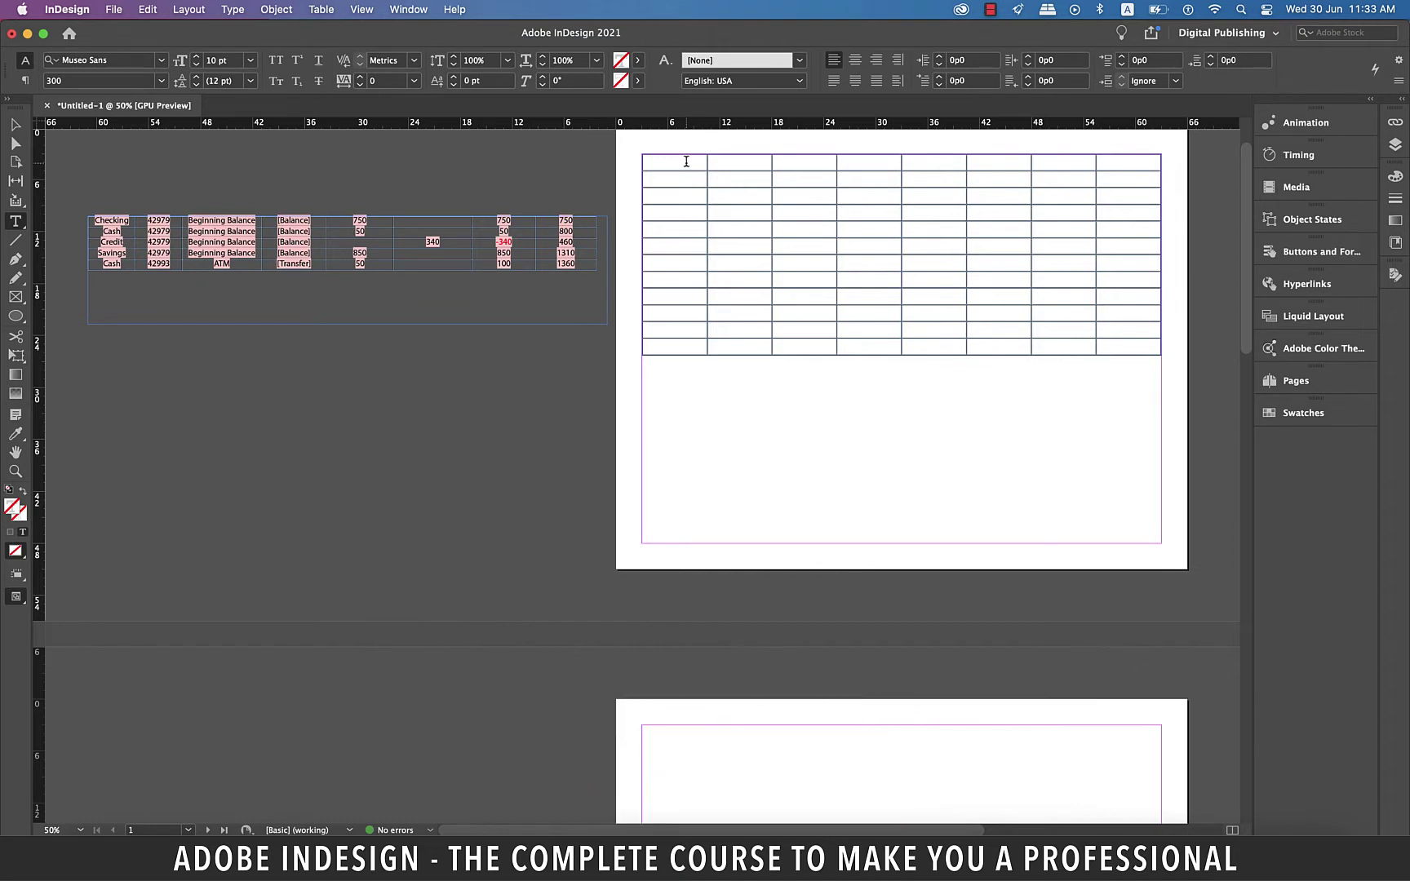
click(687, 169)
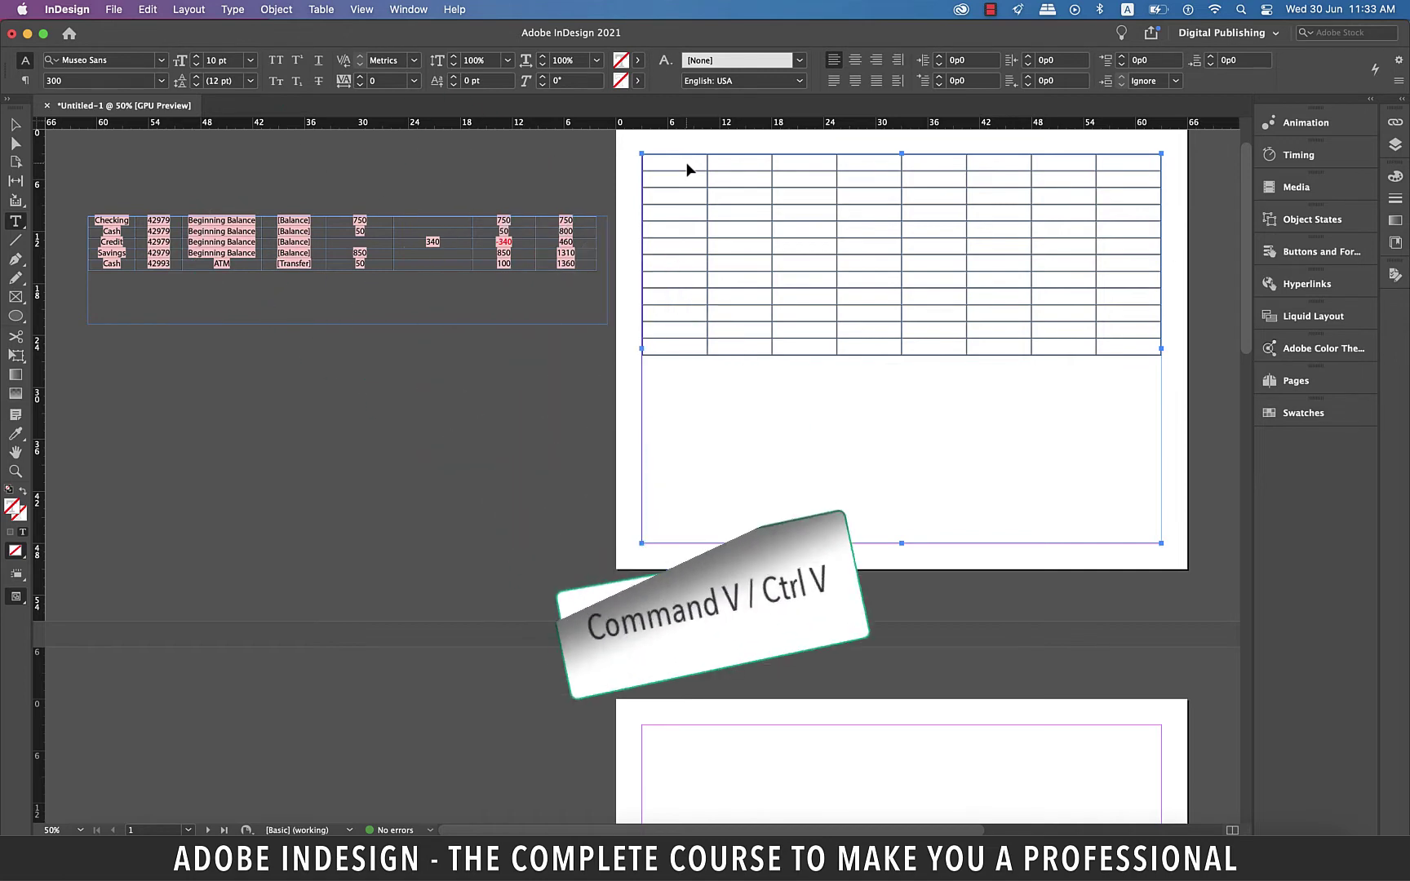
key(super+v)
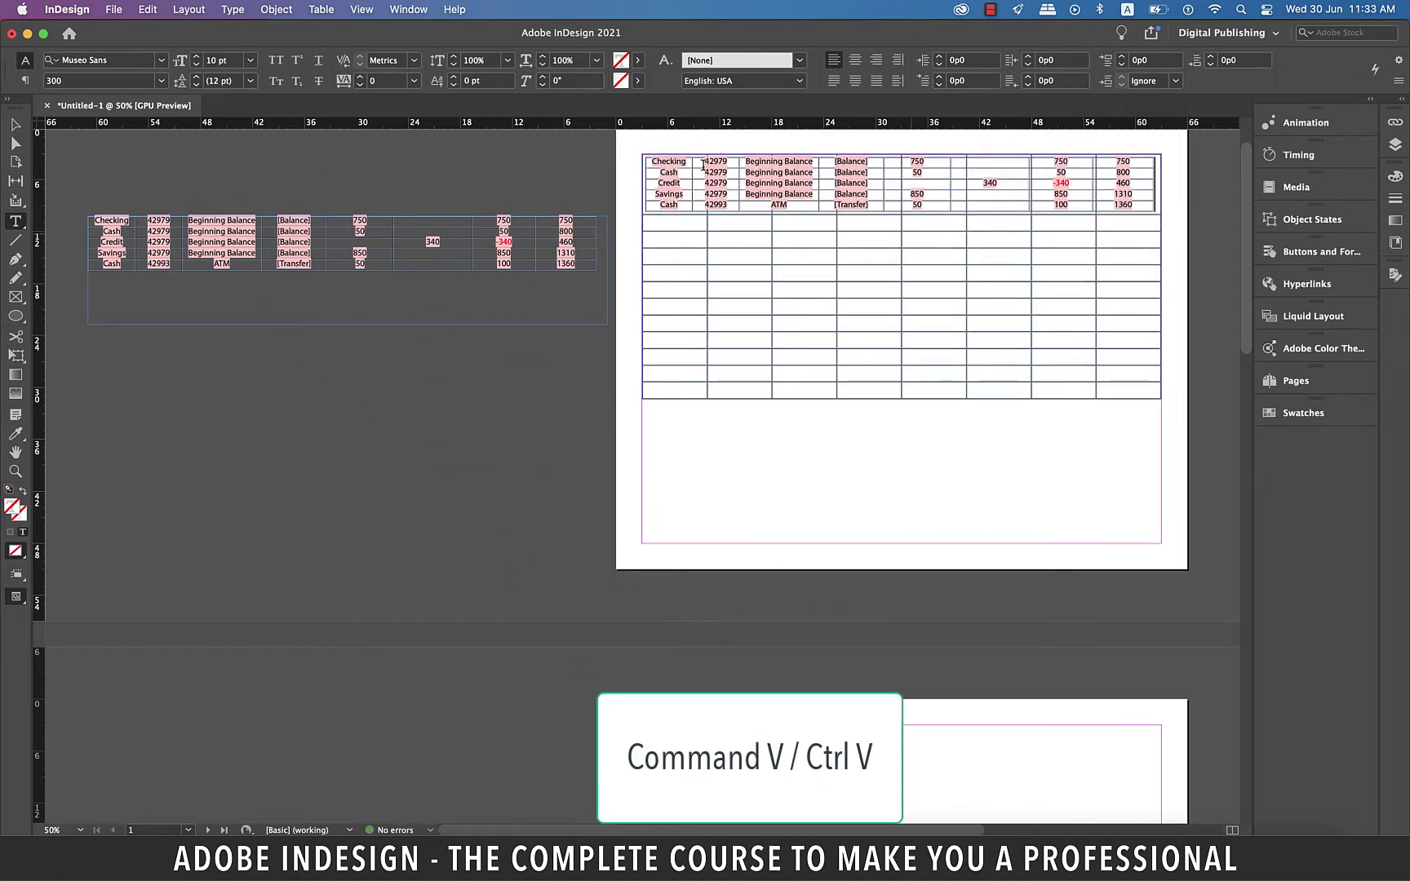
scroll(889, 200, up, 2)
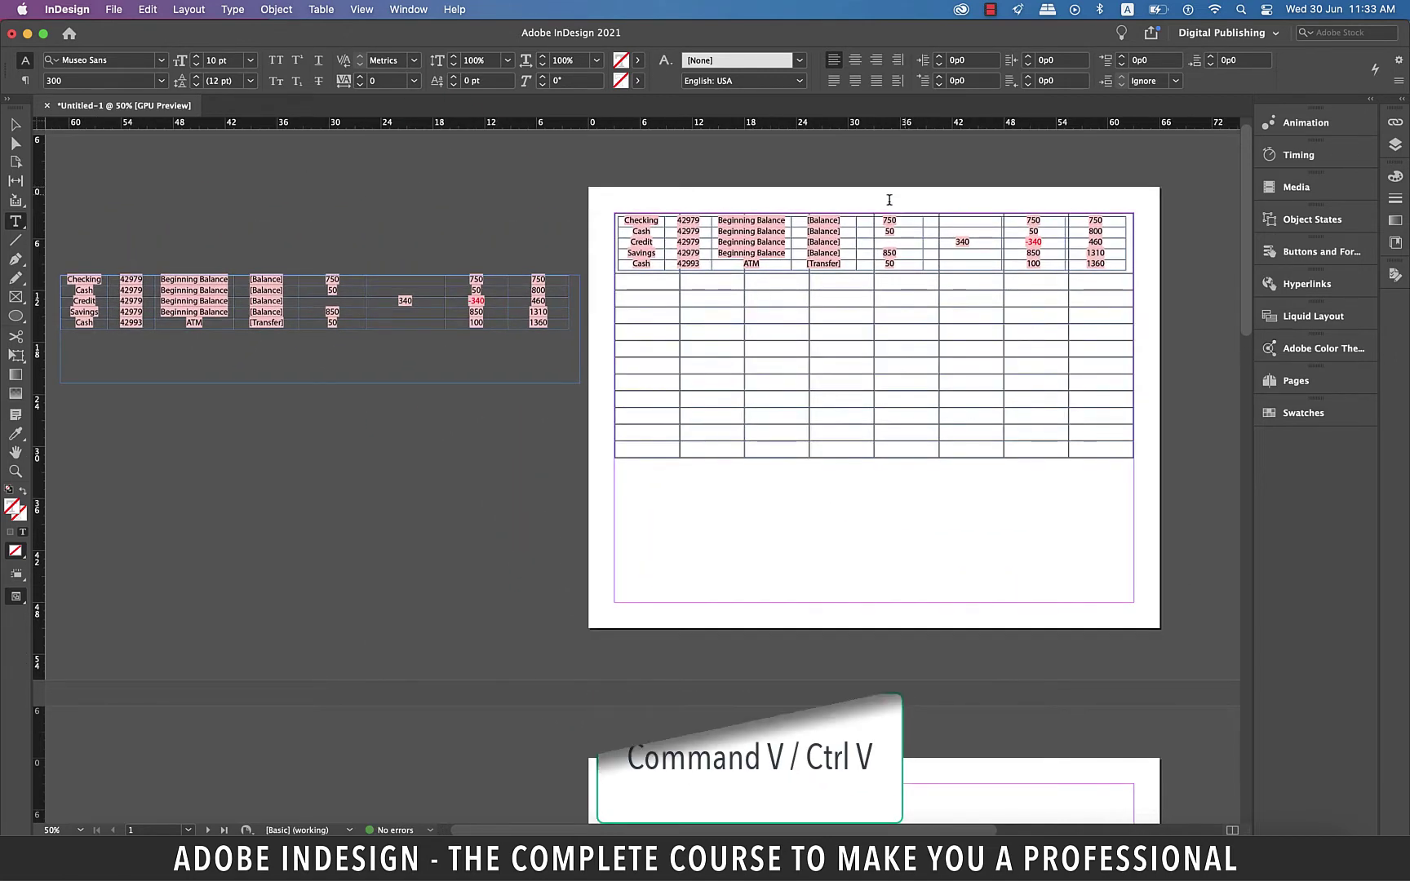
scroll(889, 200, up, 4)
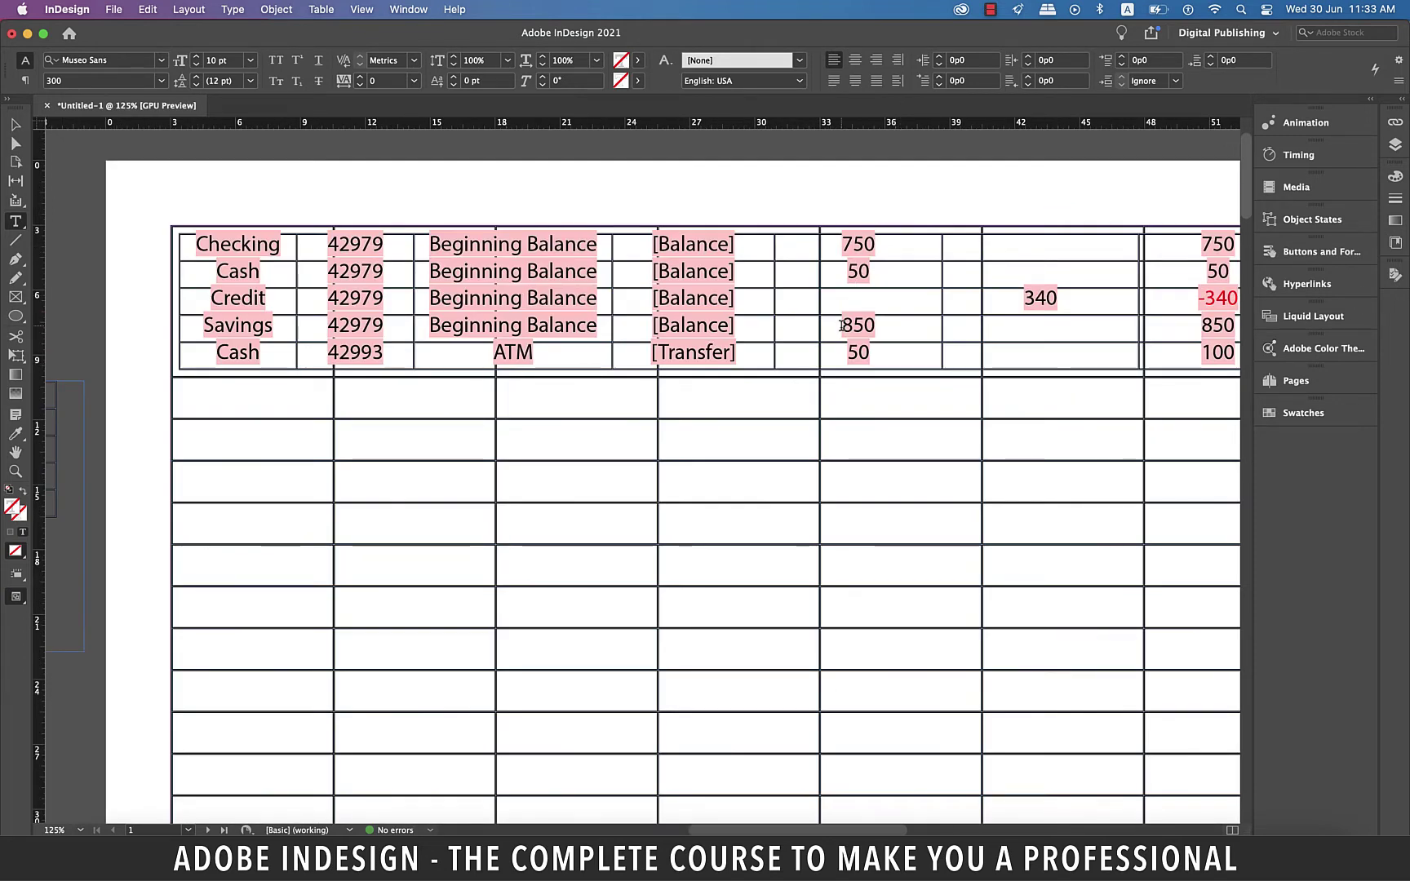
scroll(842, 332, right, 3)
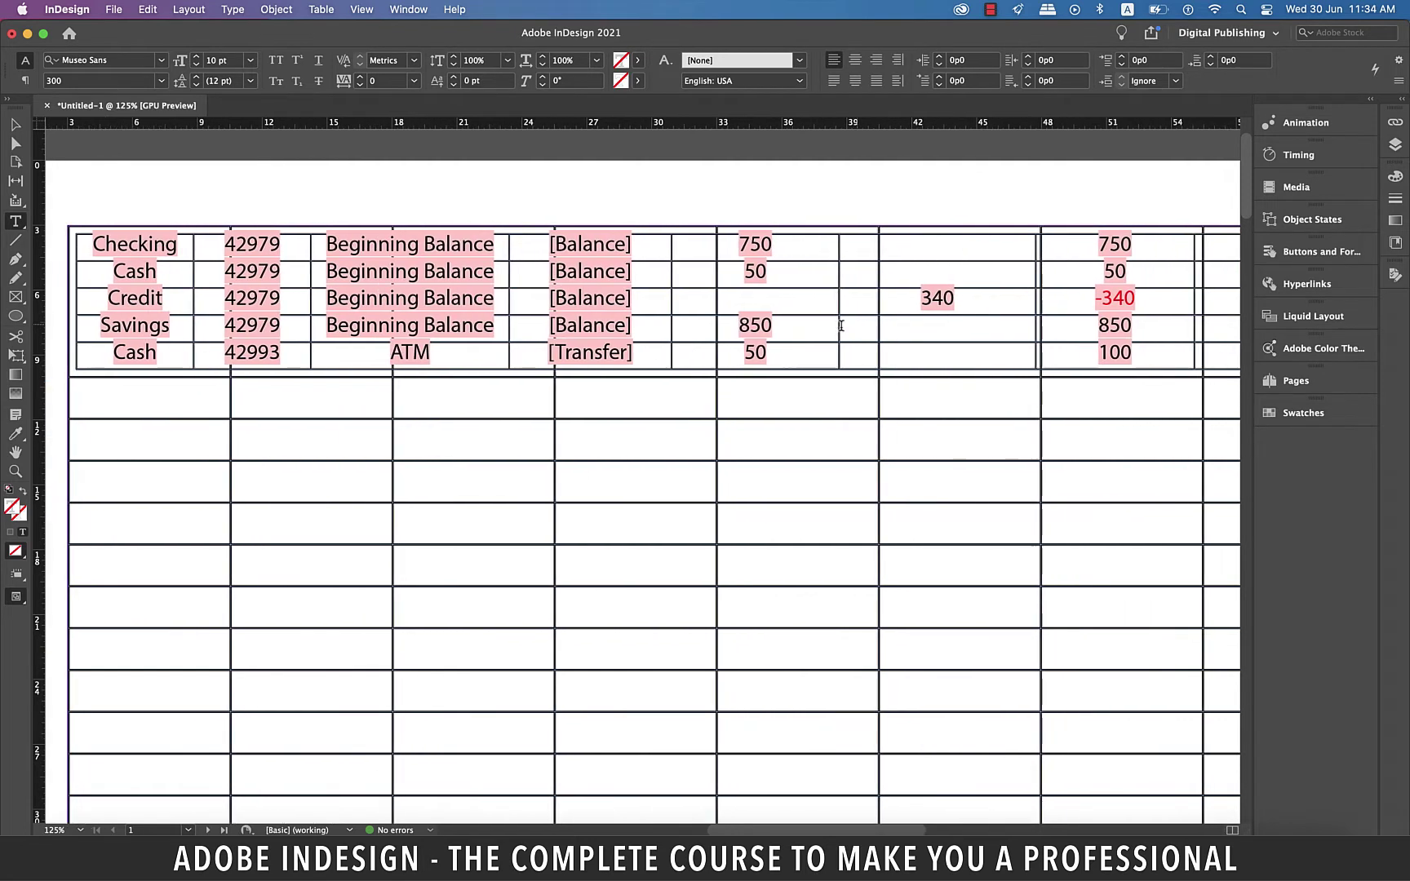
scroll(843, 332, right, 3)
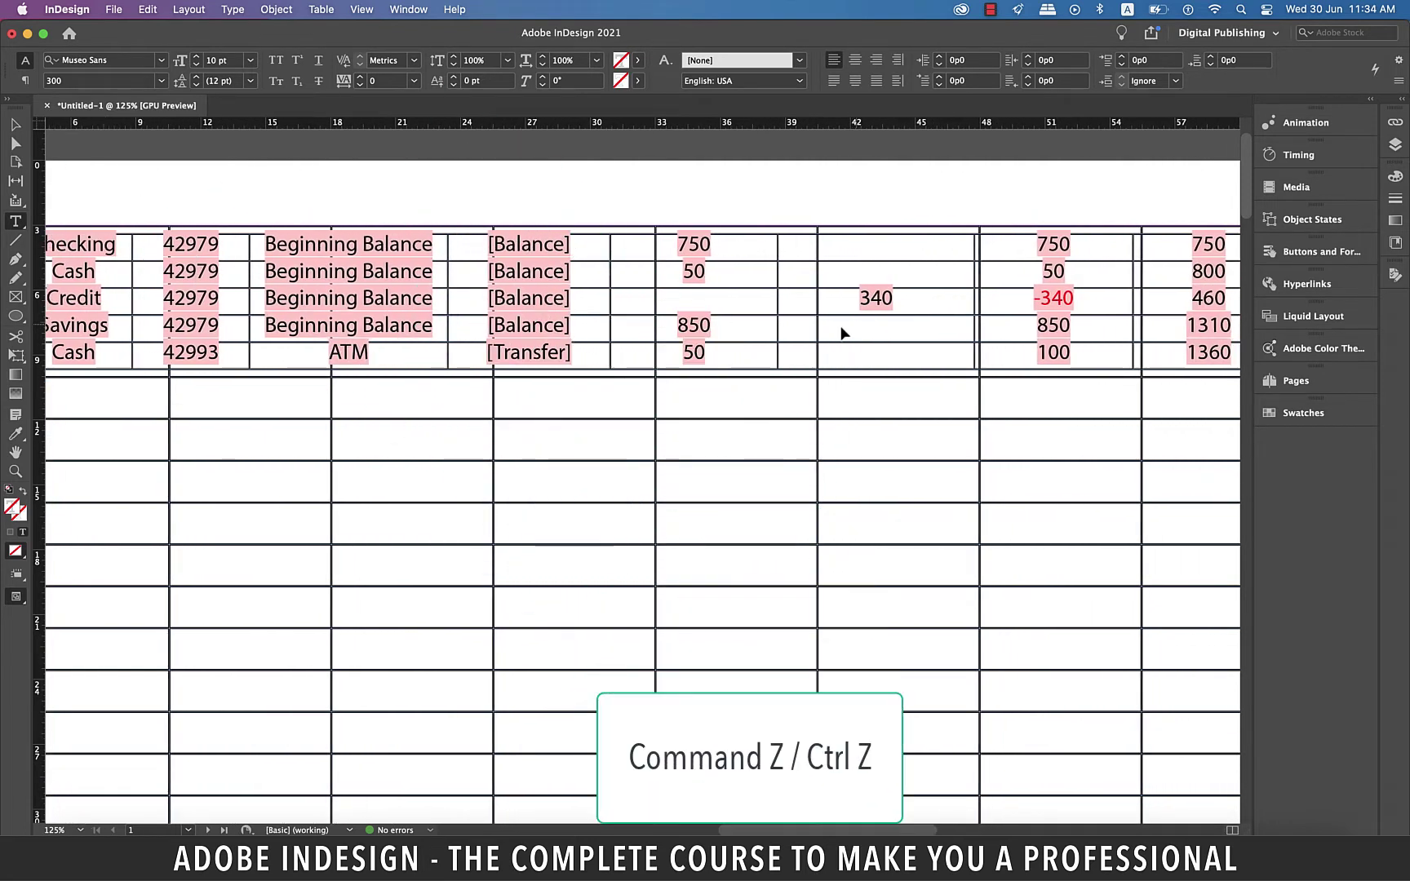
key(super+z)
scroll(657, 316, left, 10)
scroll(658, 316, left, 6)
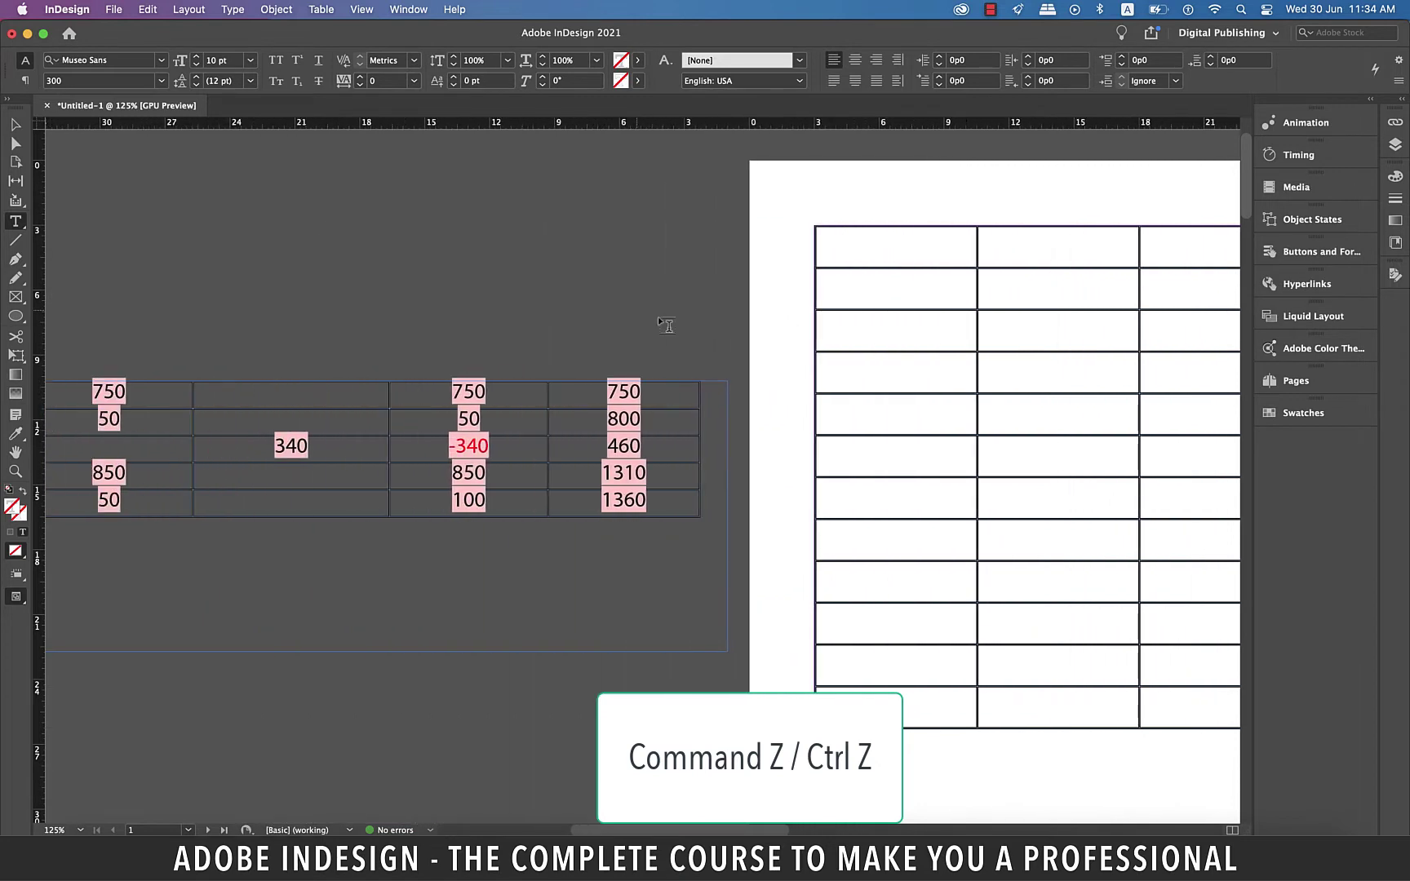
key(super+z)
scroll(593, 317, right, 10)
Step: Fit the page in view and select the top five rows across all eight table columns
scroll(593, 318, right, 1)
scroll(105, 397, left, 5)
scroll(105, 397, left, 5)
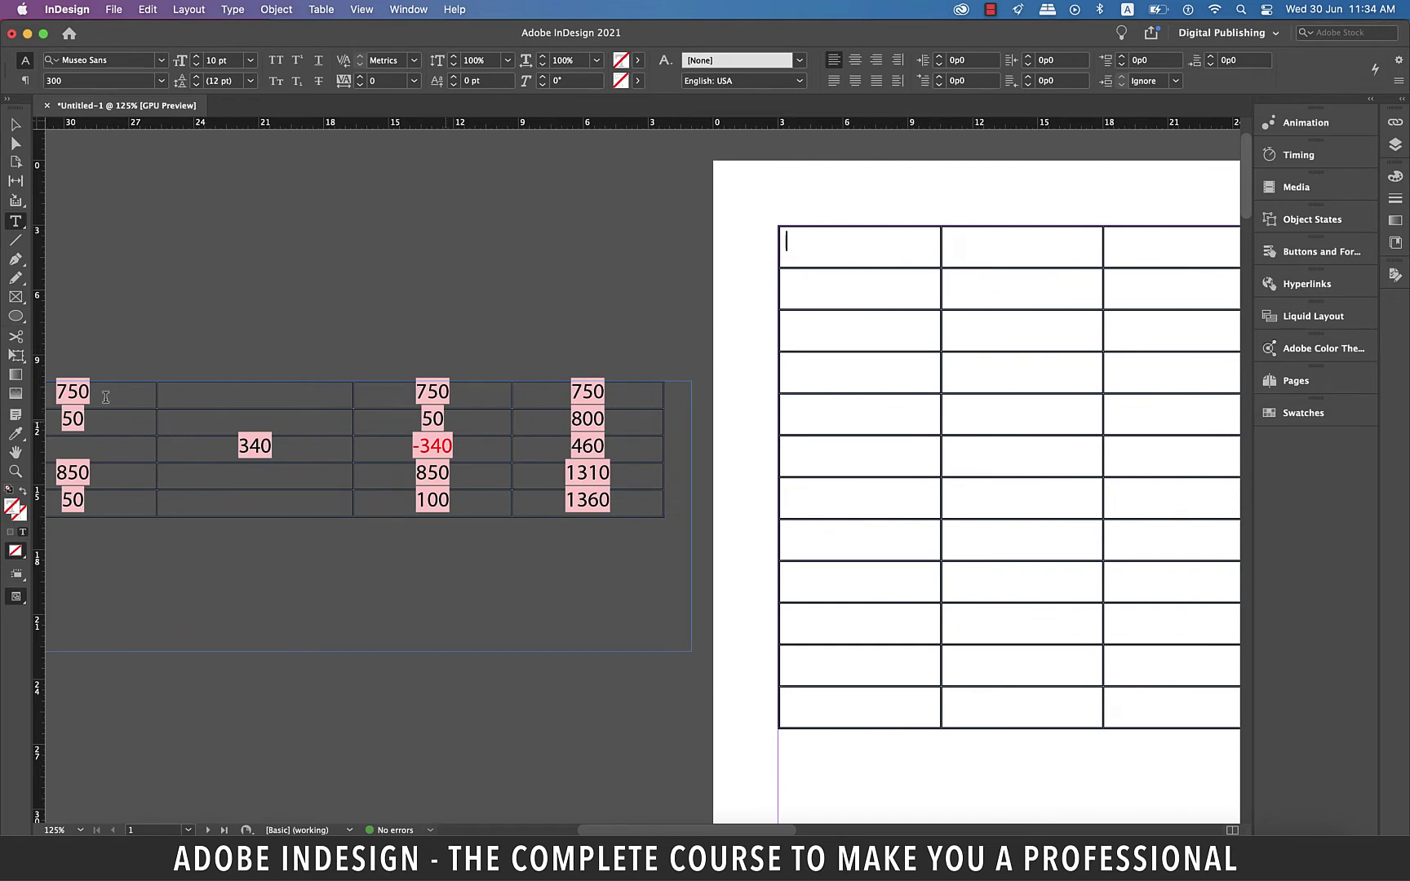
key(super+1)
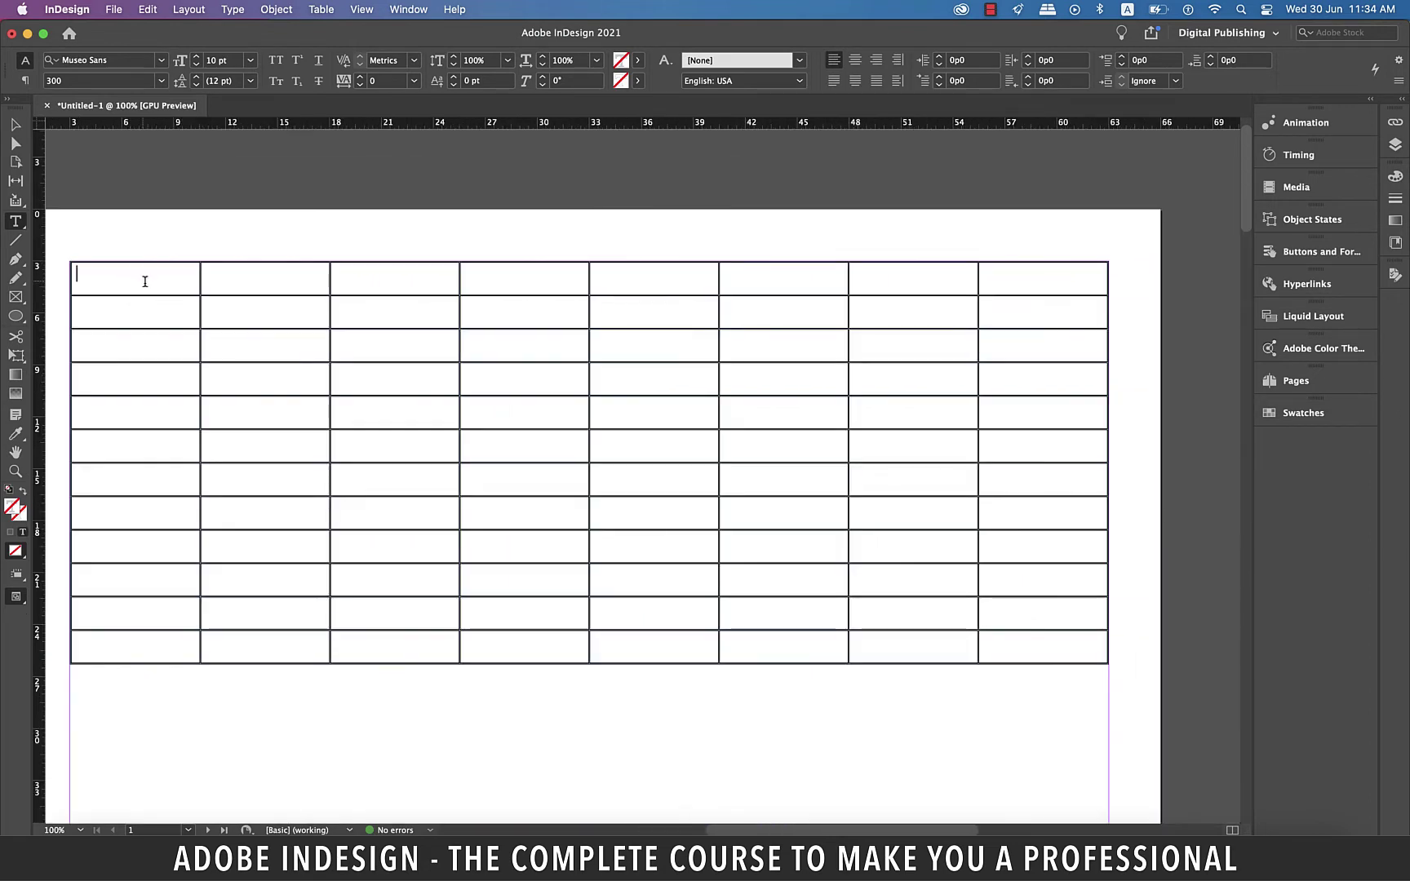
mouse_move(154, 283)
mouse_down()
mouse_move(337, 312)
mouse_move(394, 352)
mouse_move(386, 393)
mouse_move(1015, 408)
mouse_up()
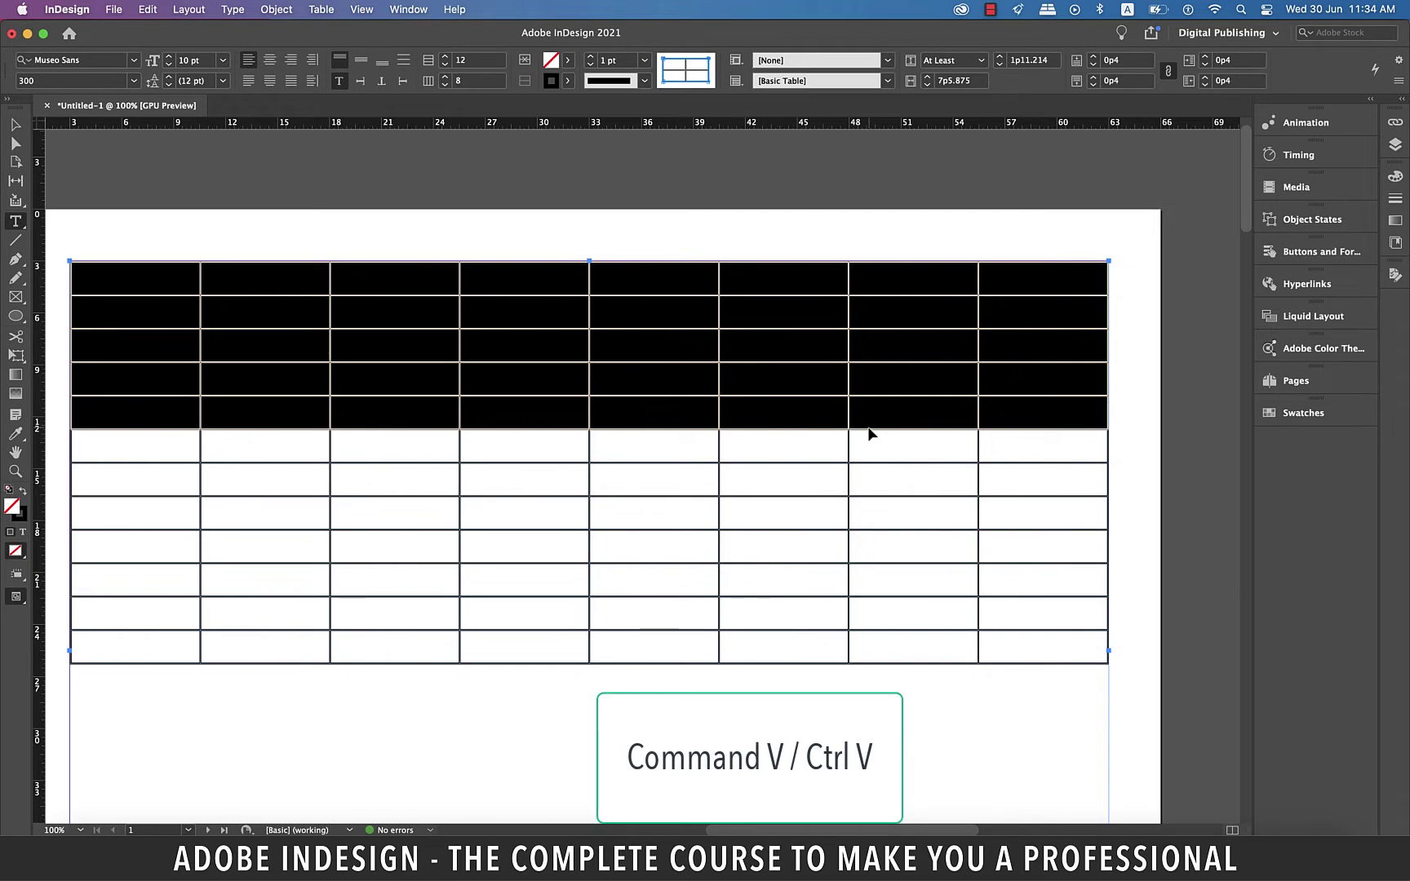
Step: Paste the copied Excel rows into the five selected table rows
text(Checking	42979	Beginning Balance	[Balance]	750		750	750 Cash	42979	Beginning Balance	[Balance]	50		50	800 Credit	42979	Beginning Balance	[Balance]		340	-340	460 Savings	42979	Beginning Balance	[Balance]	850		850	1310 Cash	42993	ATM	[Transfer]	50		100	1360)
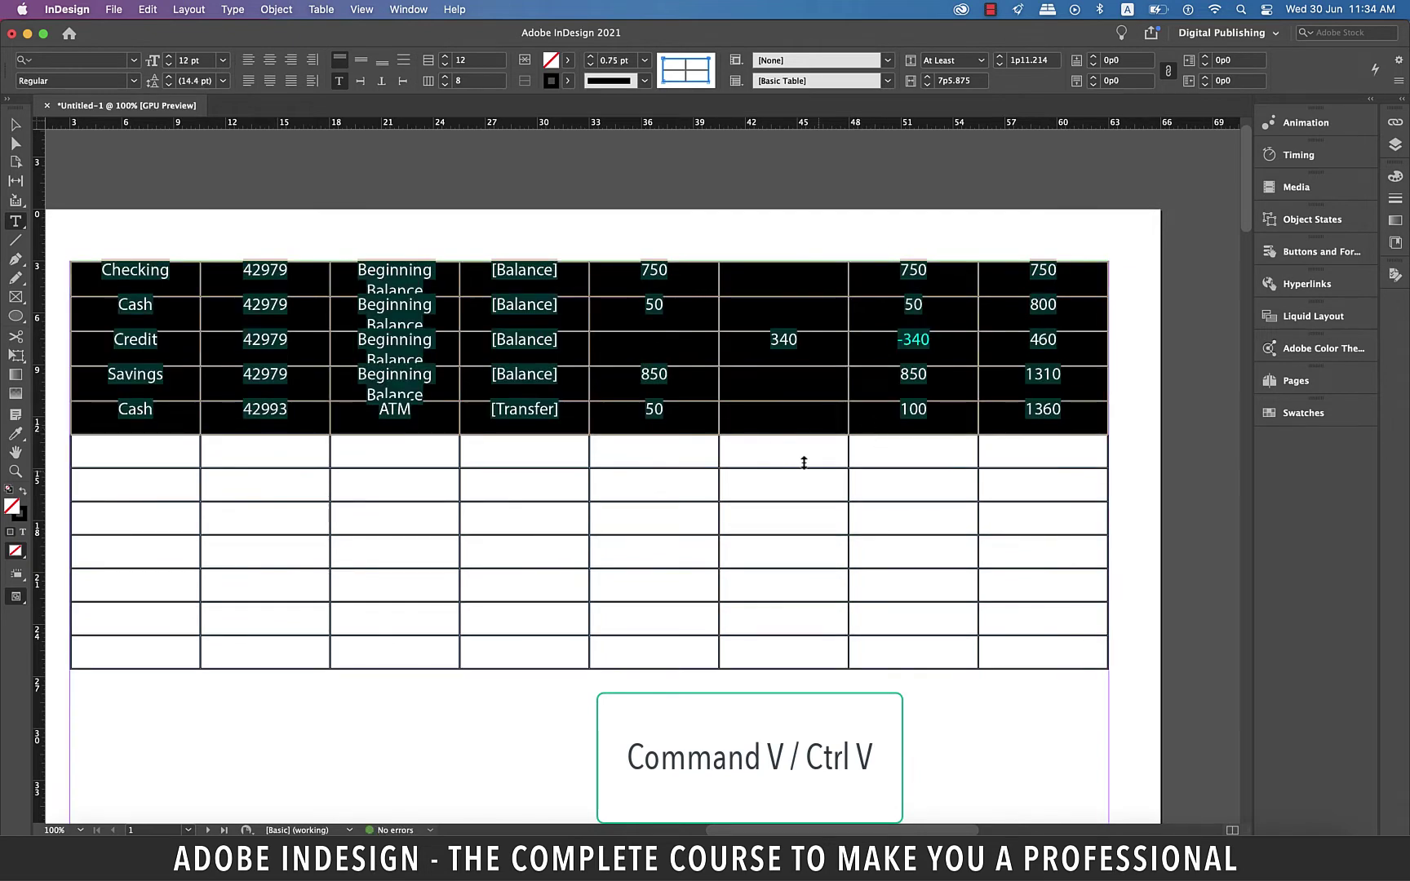
click(803, 462)
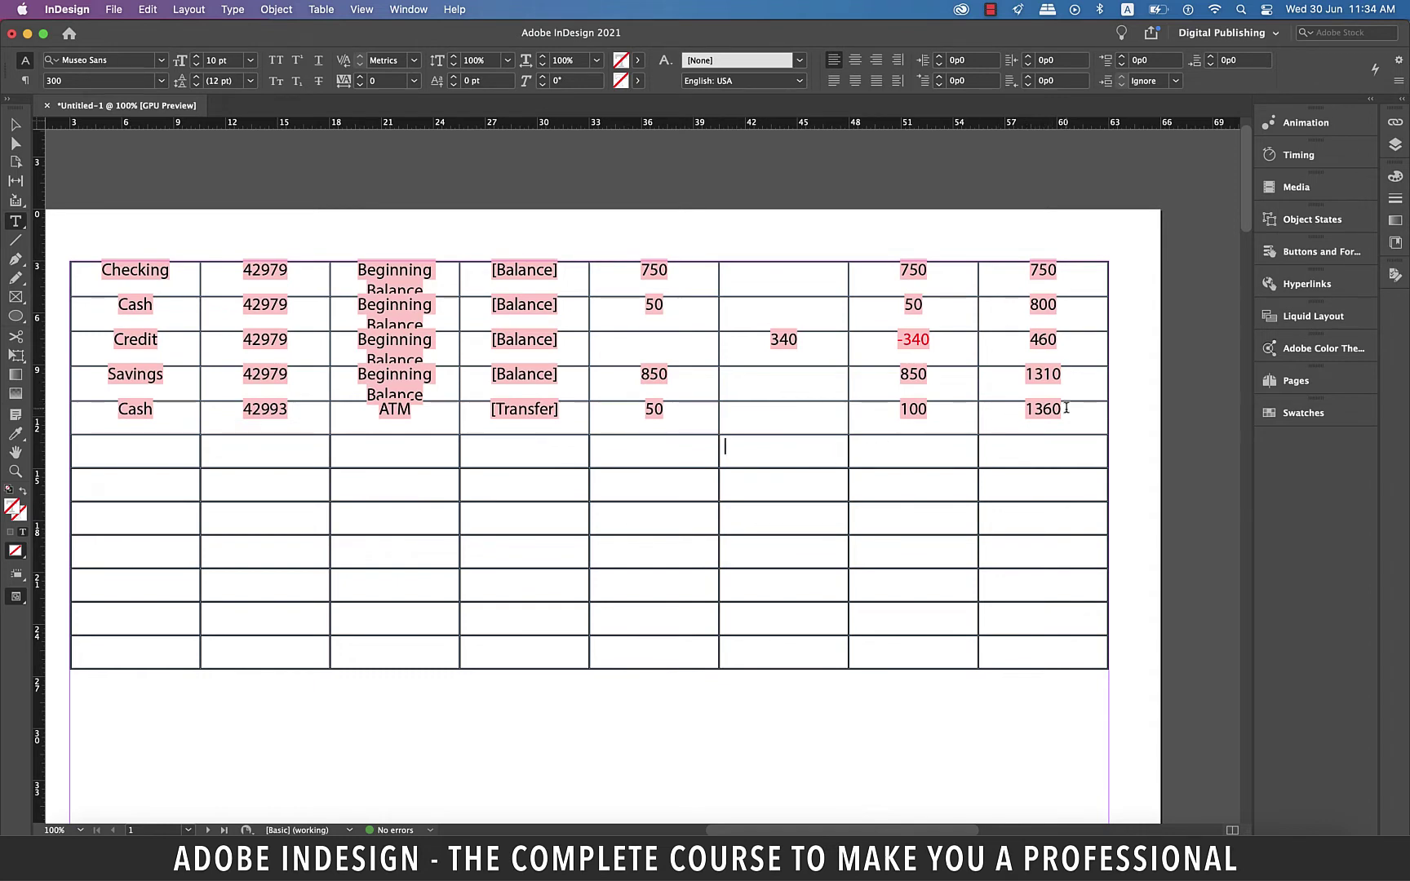
drag(1065, 408, 118, 148)
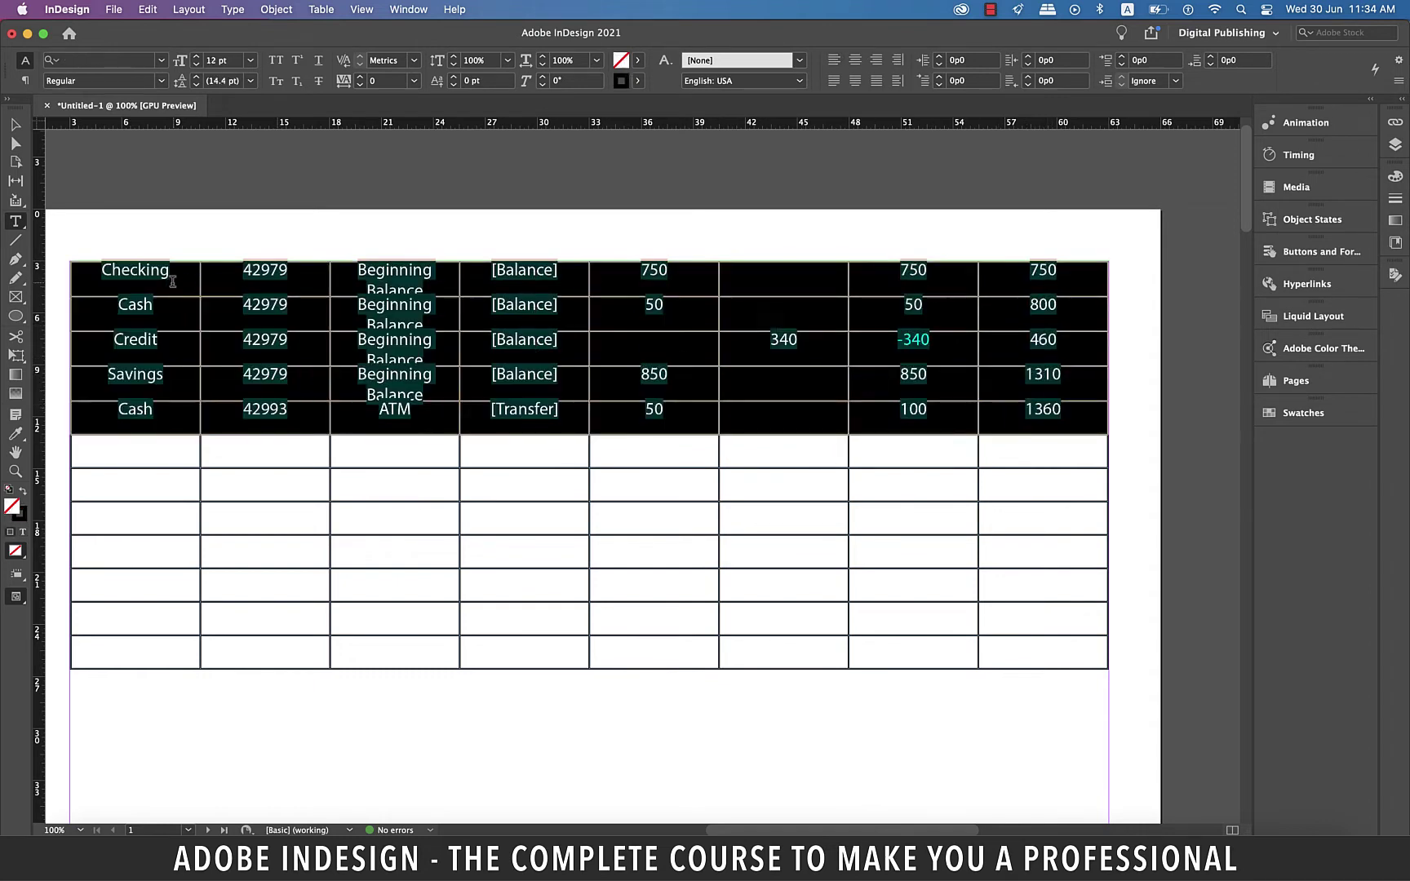
Step: Set the pasted table text in Raleway at 8 pt
click(74, 60)
text(rale)
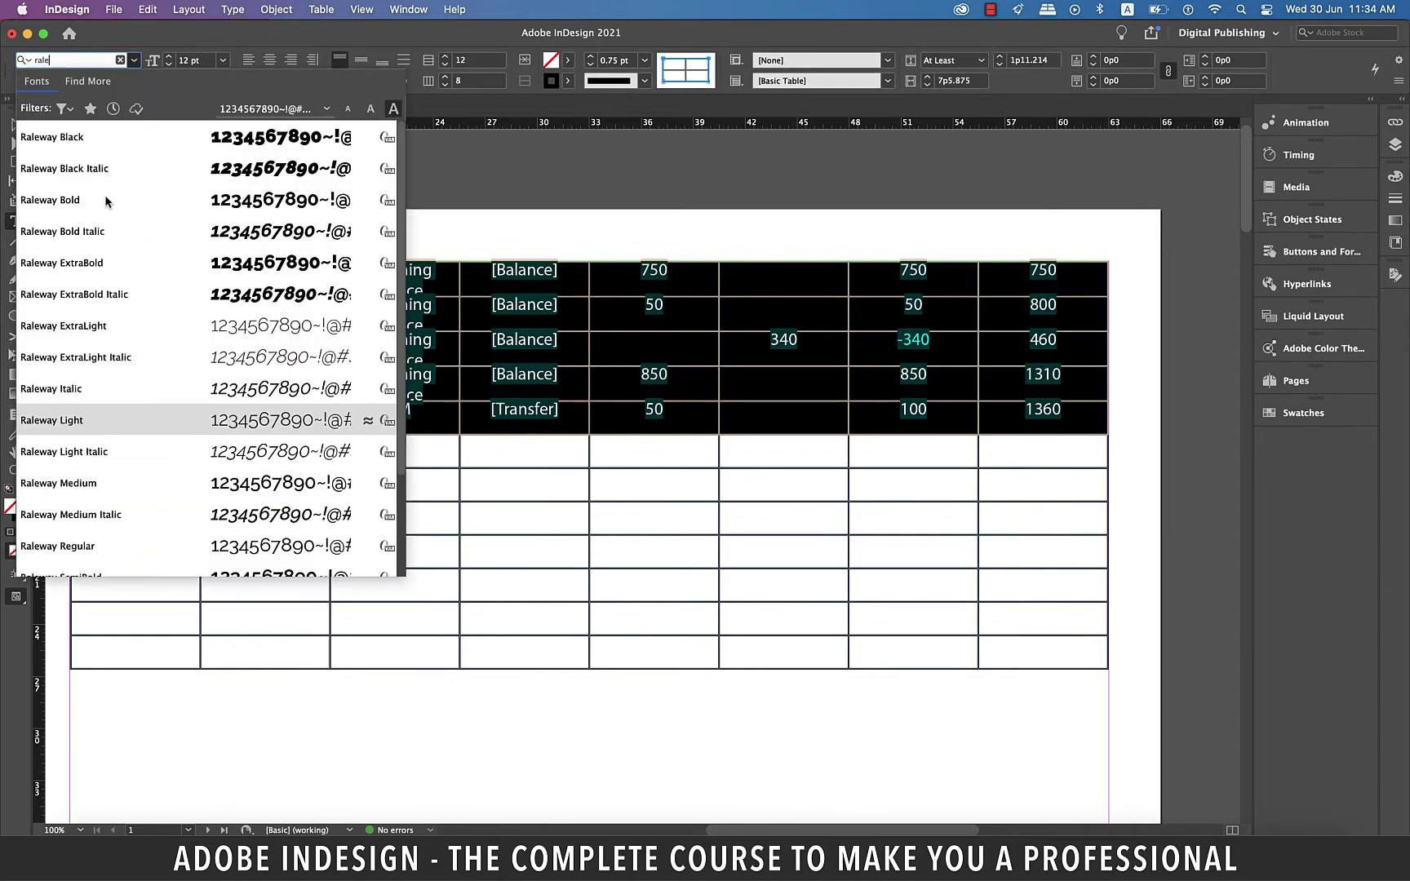
text(Raleway)
click(118, 421)
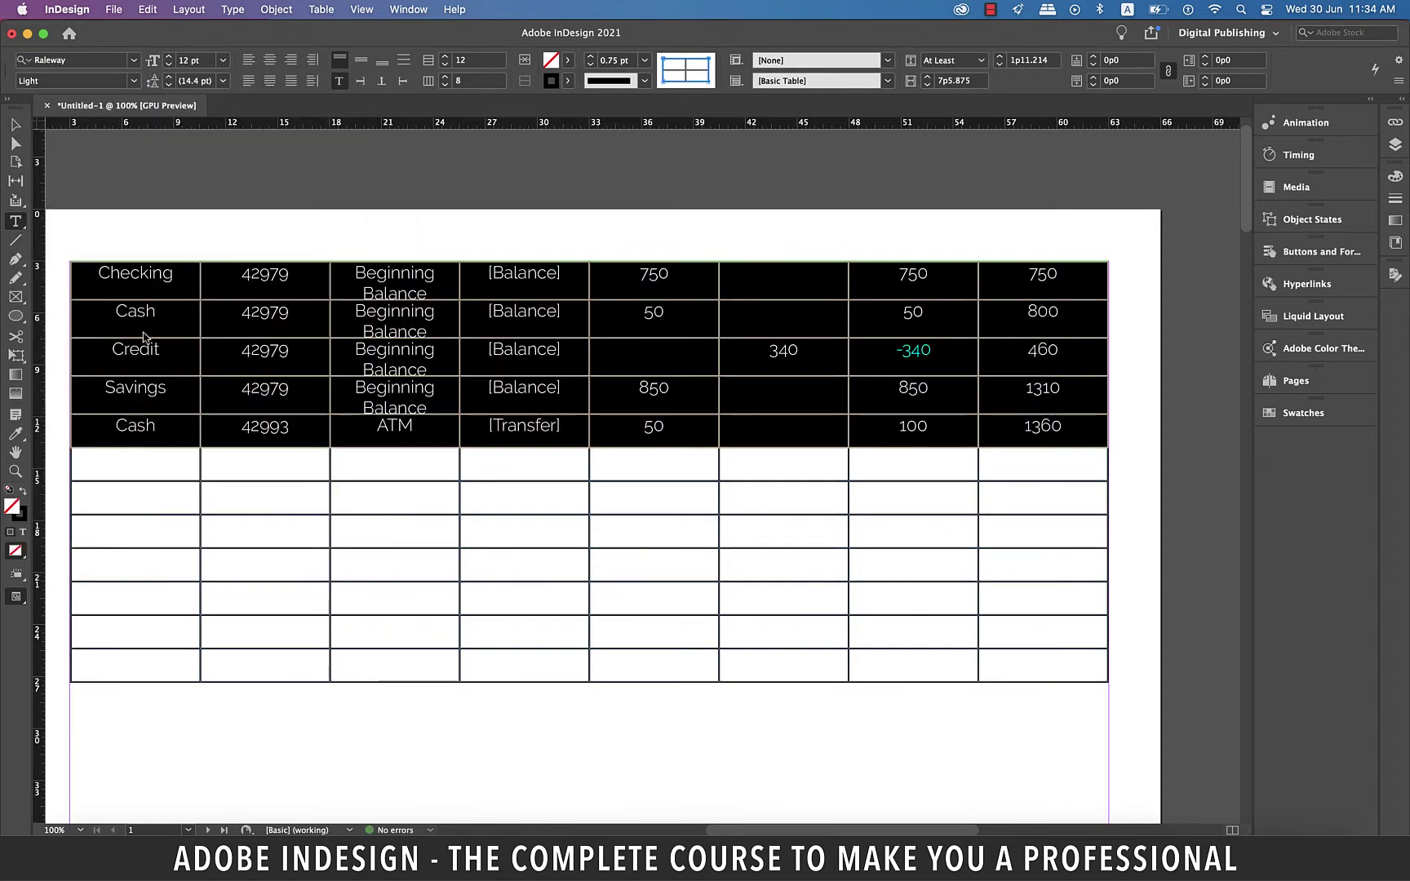
click(223, 61)
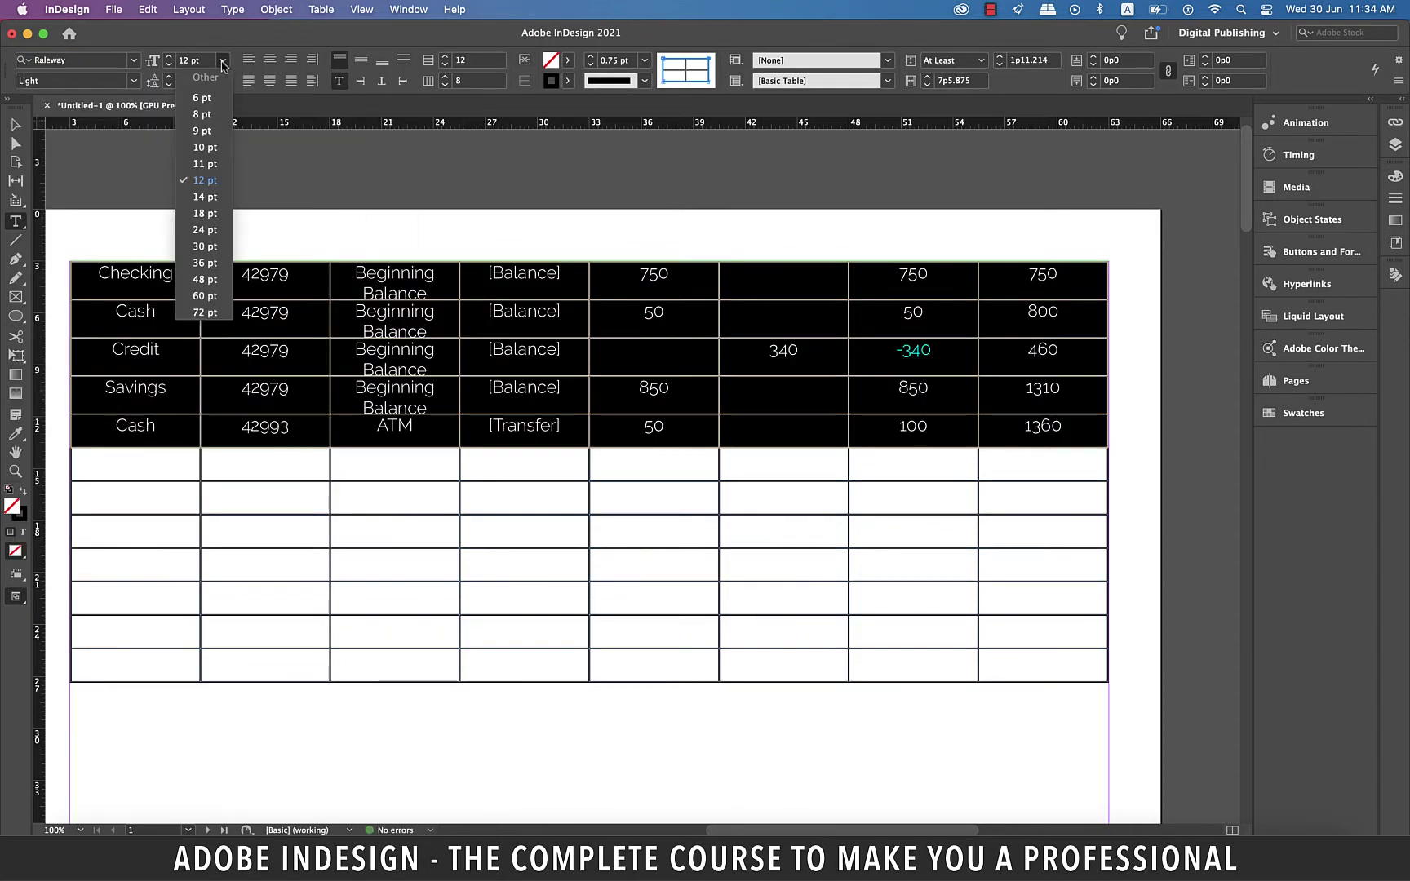
click(202, 115)
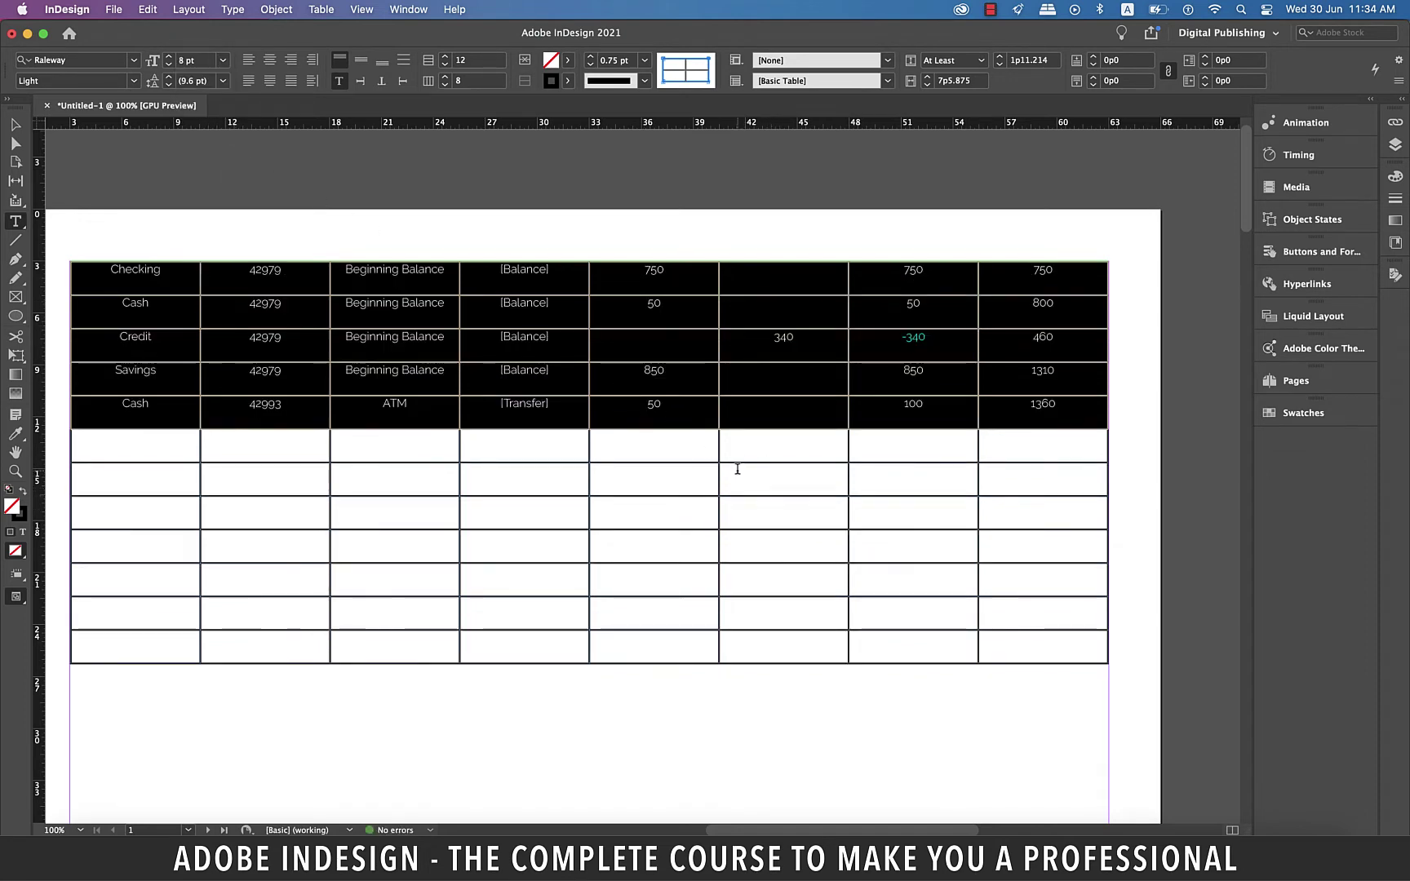
click(737, 469)
Step: Switch the five filled rows to the Raleway Regular style
drag(1061, 416, 128, 285)
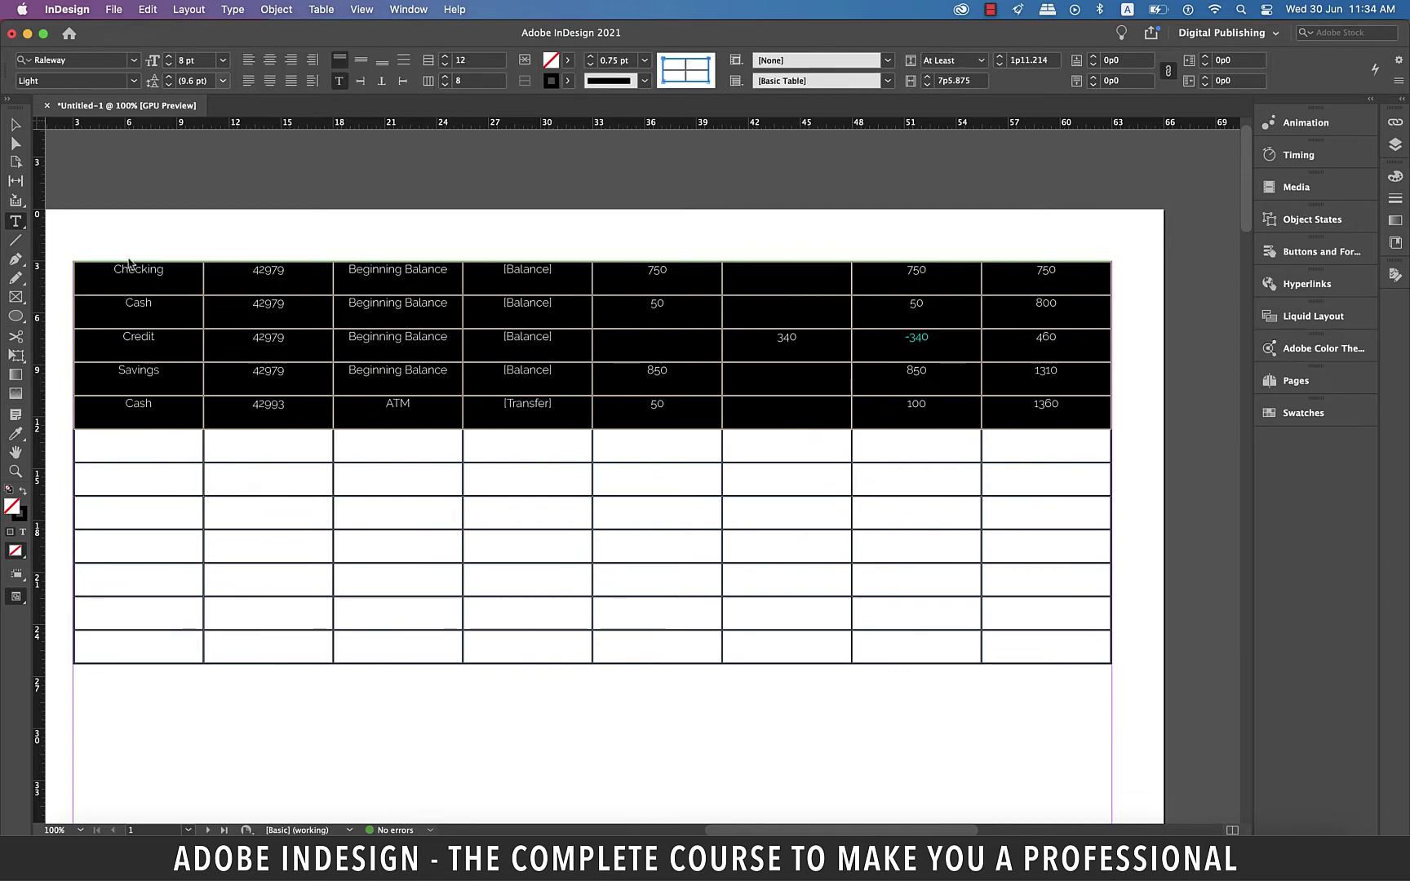
click(133, 83)
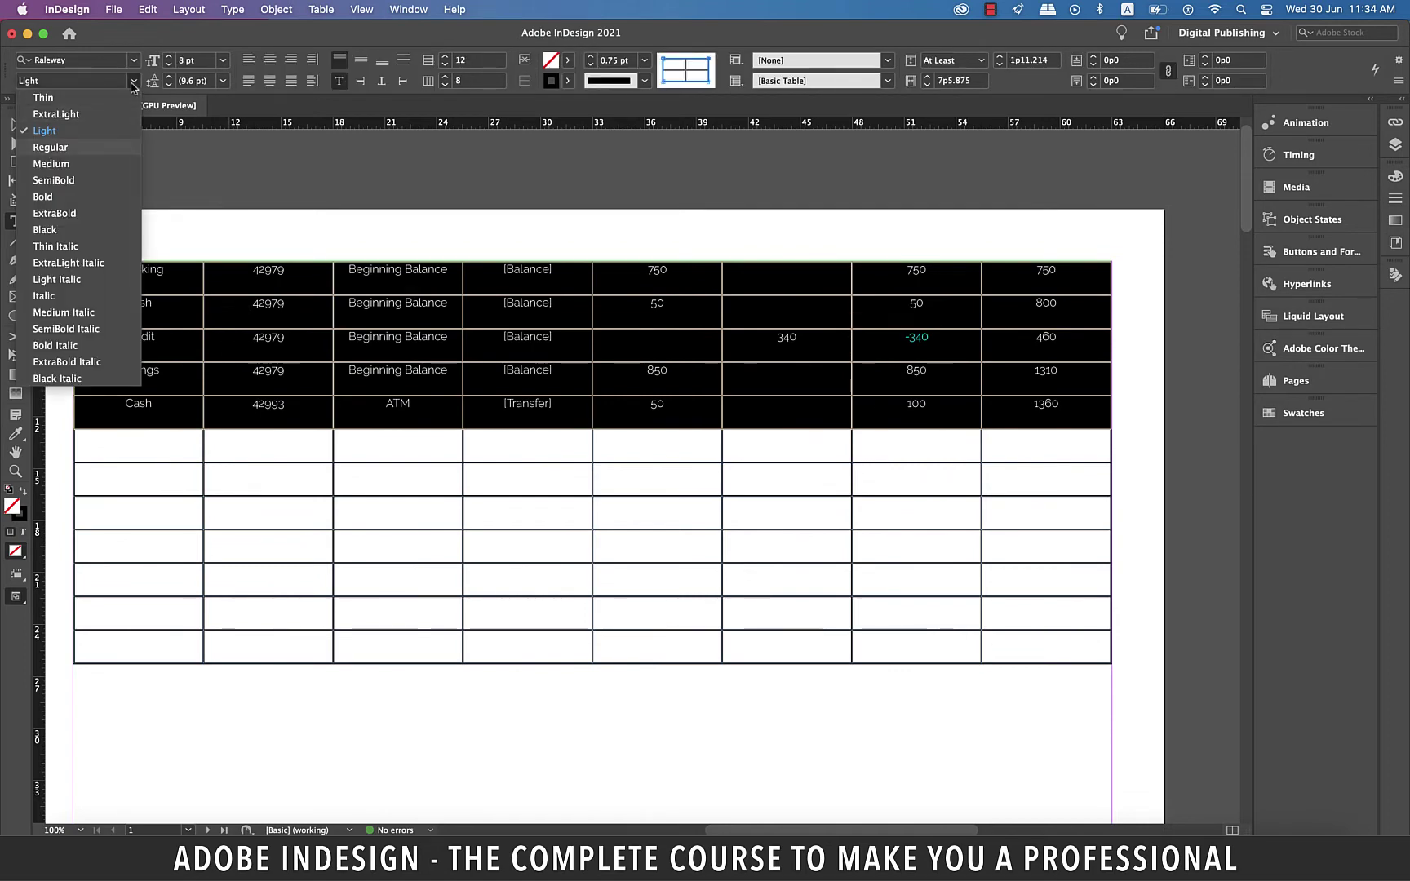
click(50, 147)
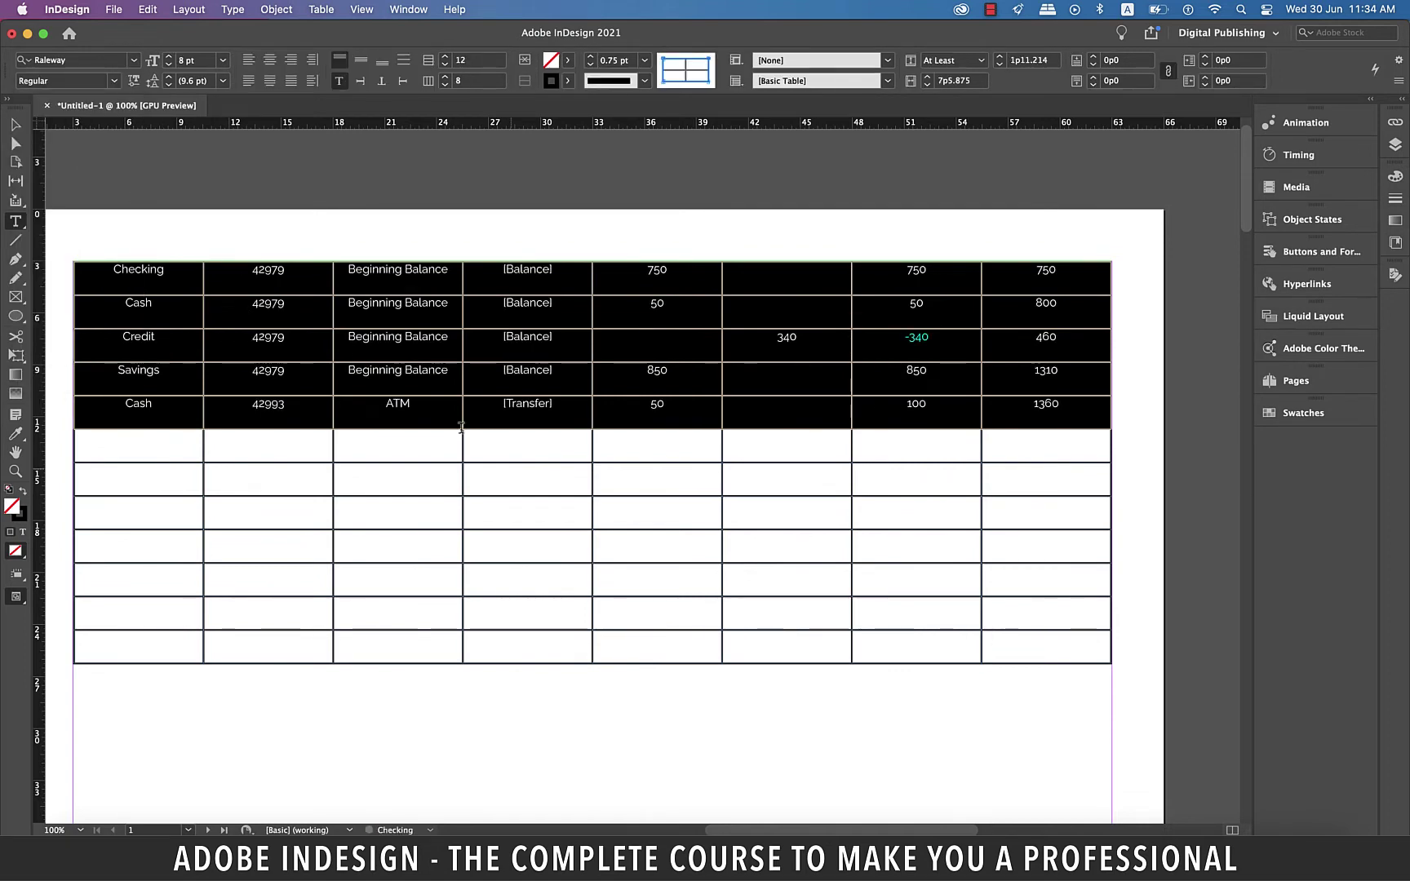
click(526, 481)
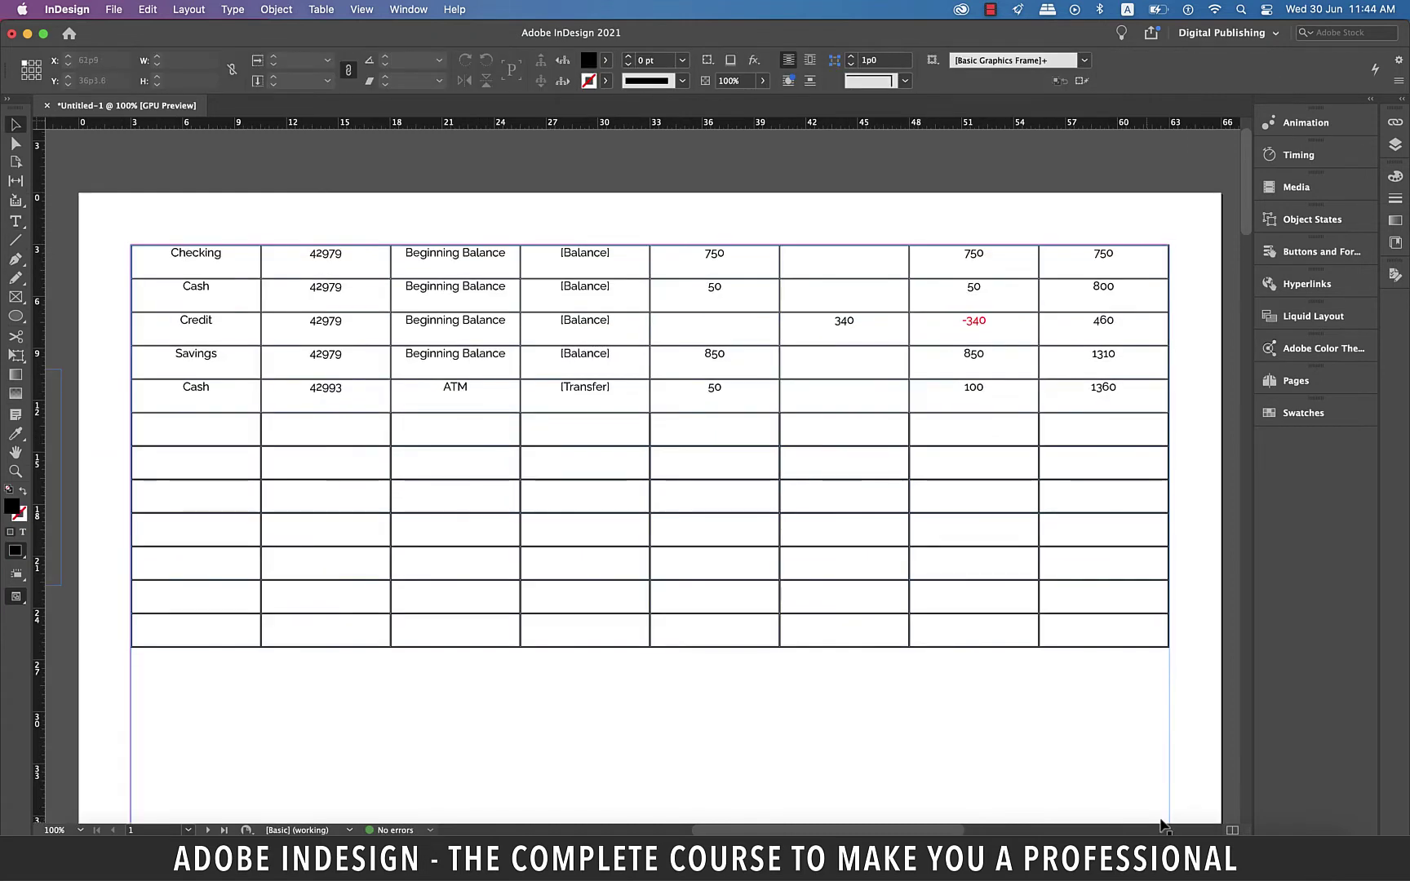
click(1162, 822)
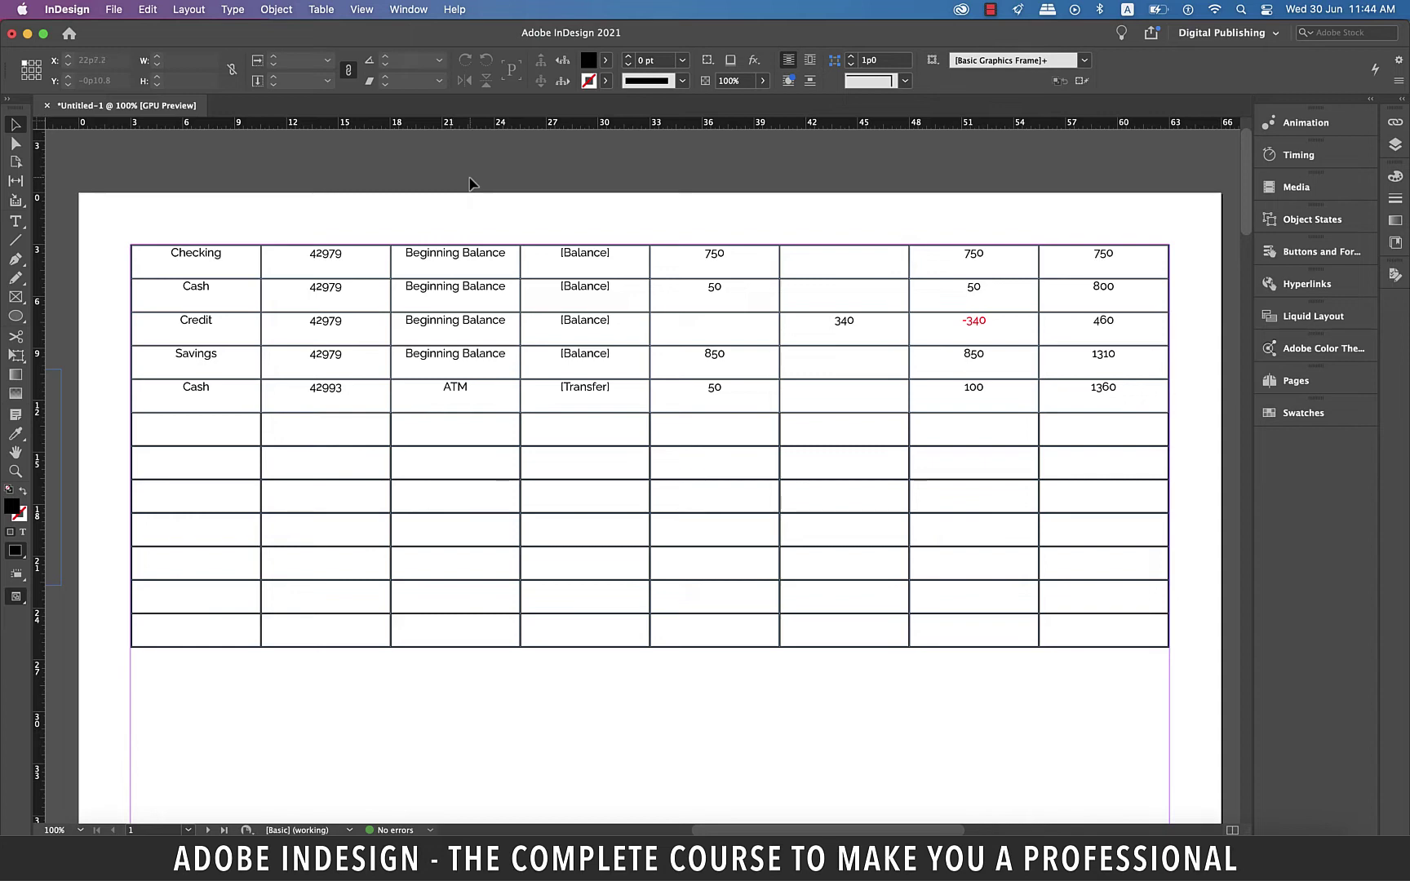
Step: Delete the filled page table and the data table on the pasteboard
drag(471, 183, 835, 729)
key(BackSpace)
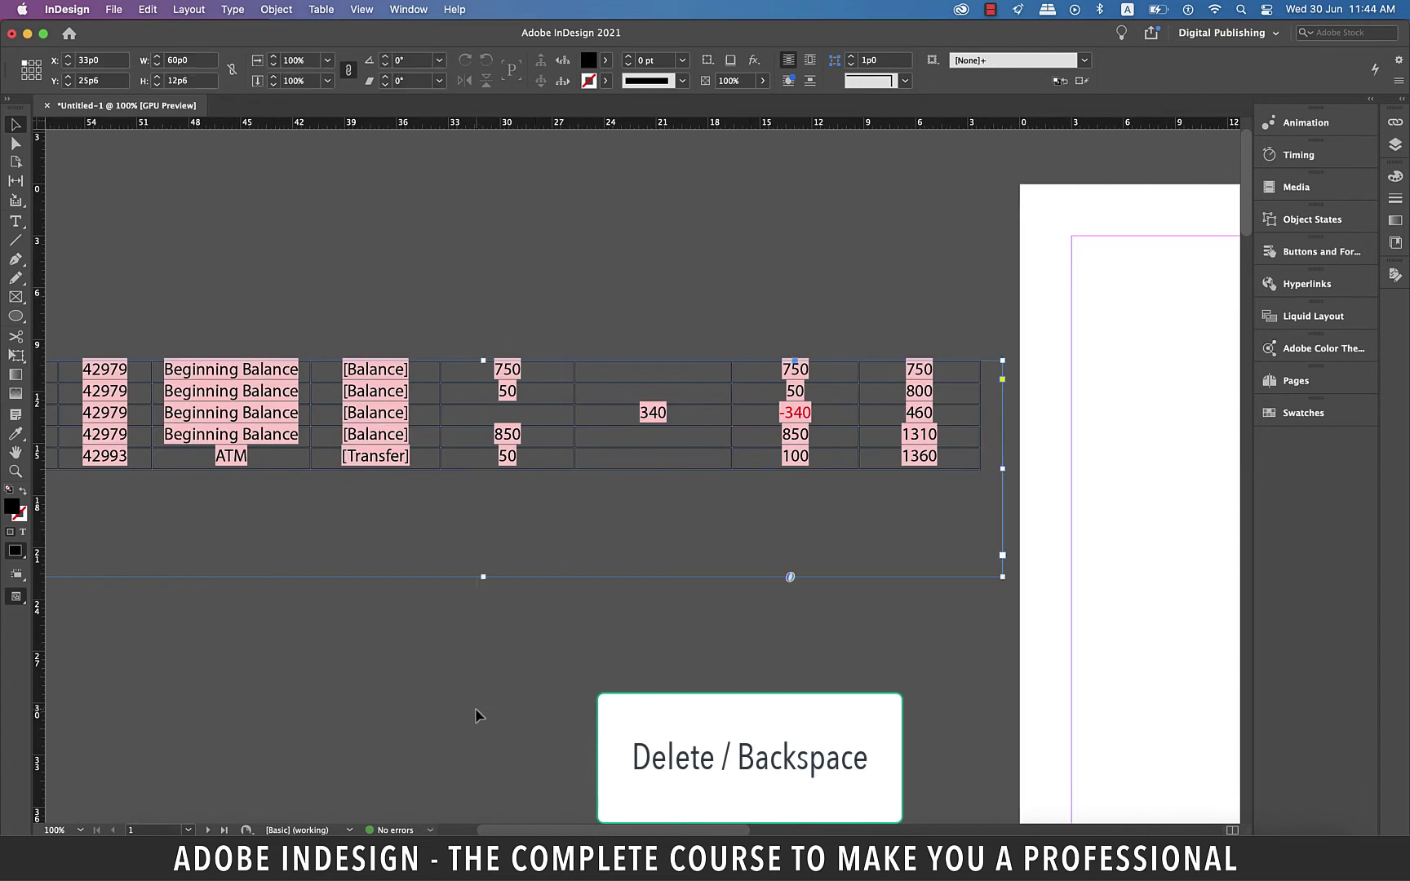
key(BackSpace)
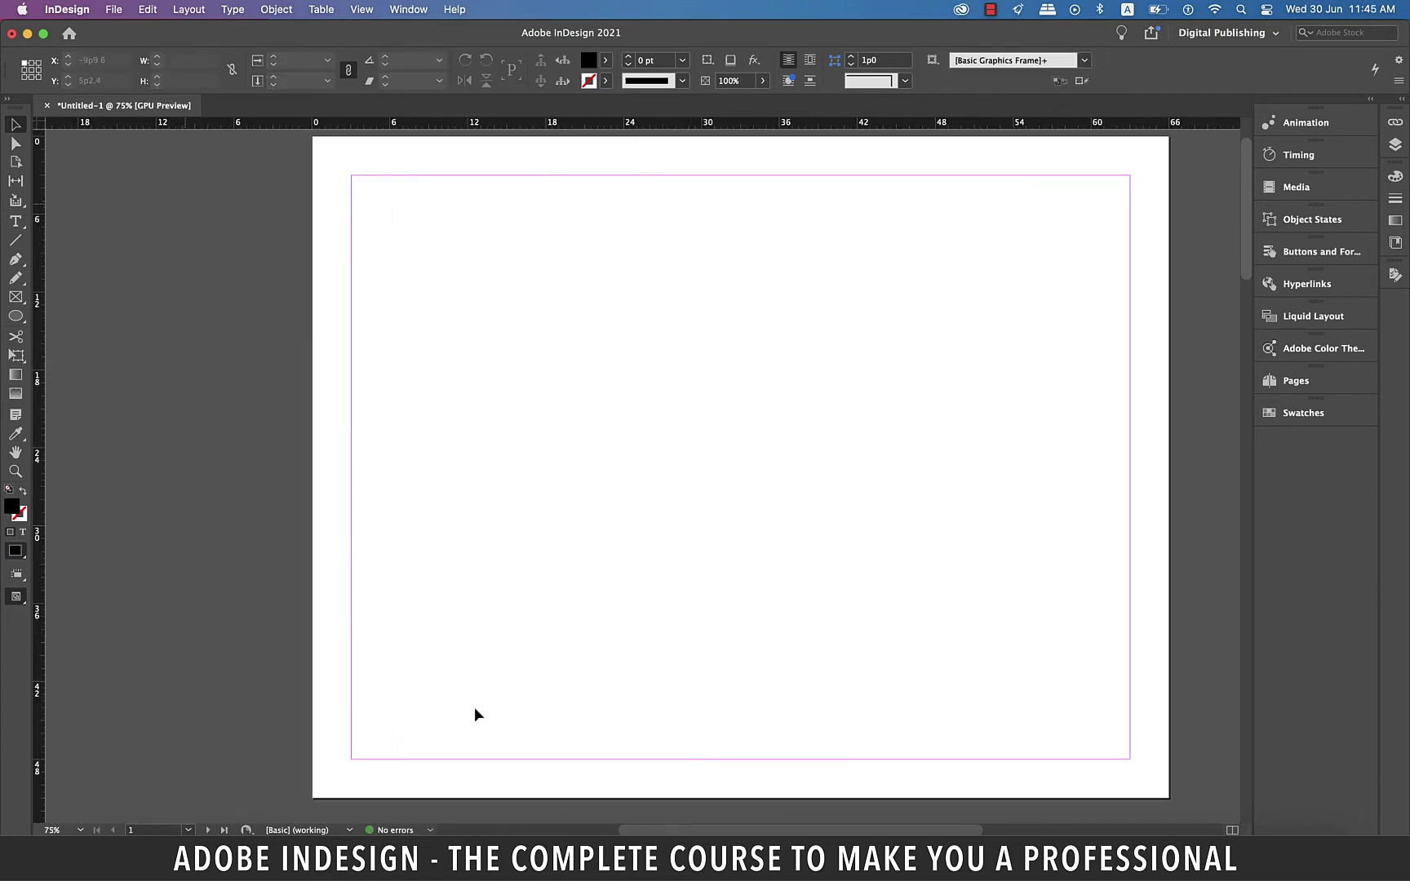
Step: Draw a text frame spanning the page margins and start placing a file
click(16, 221)
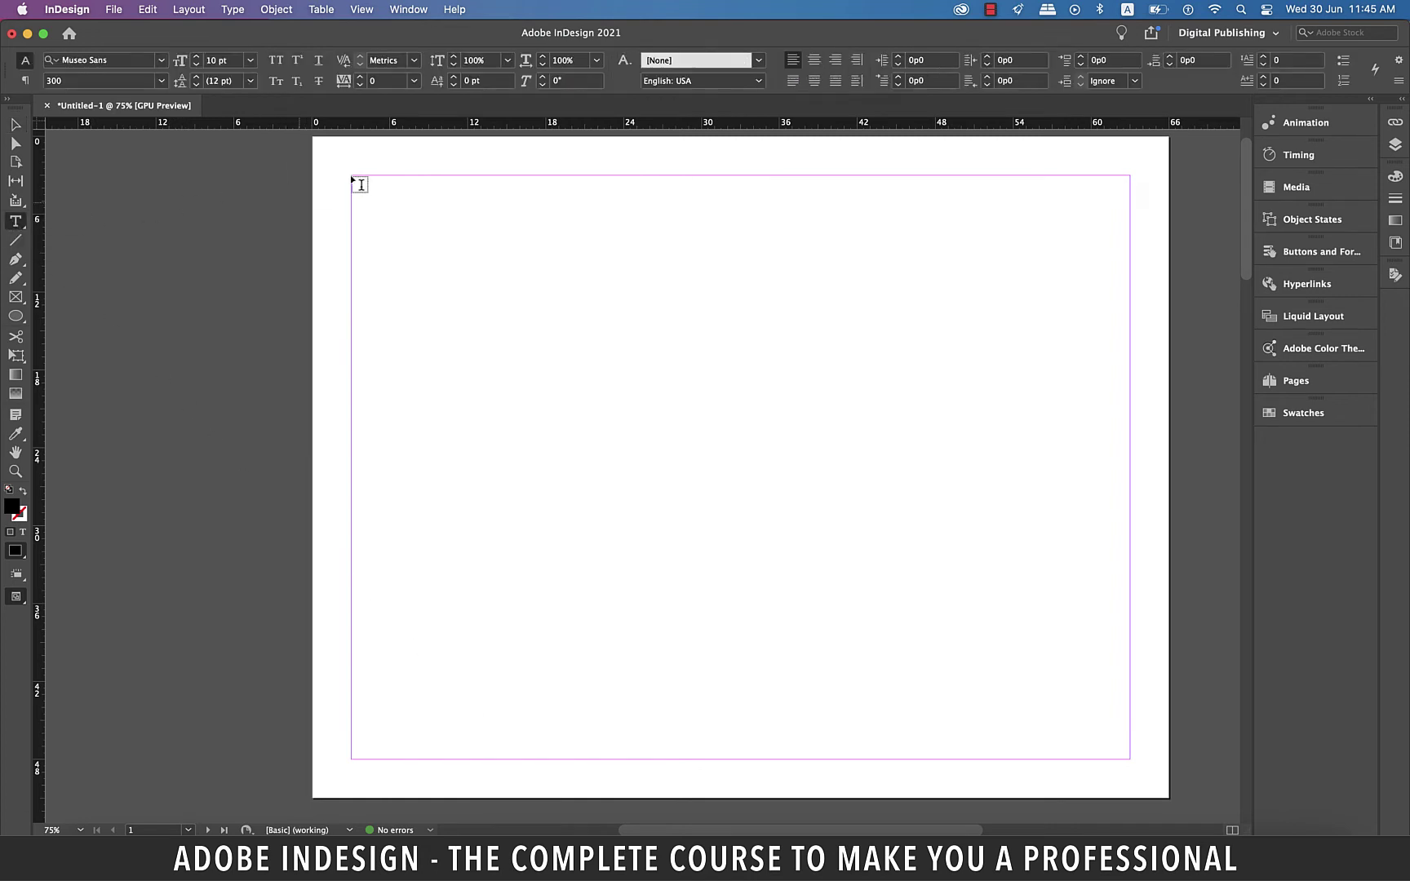
drag(362, 185, 1118, 705)
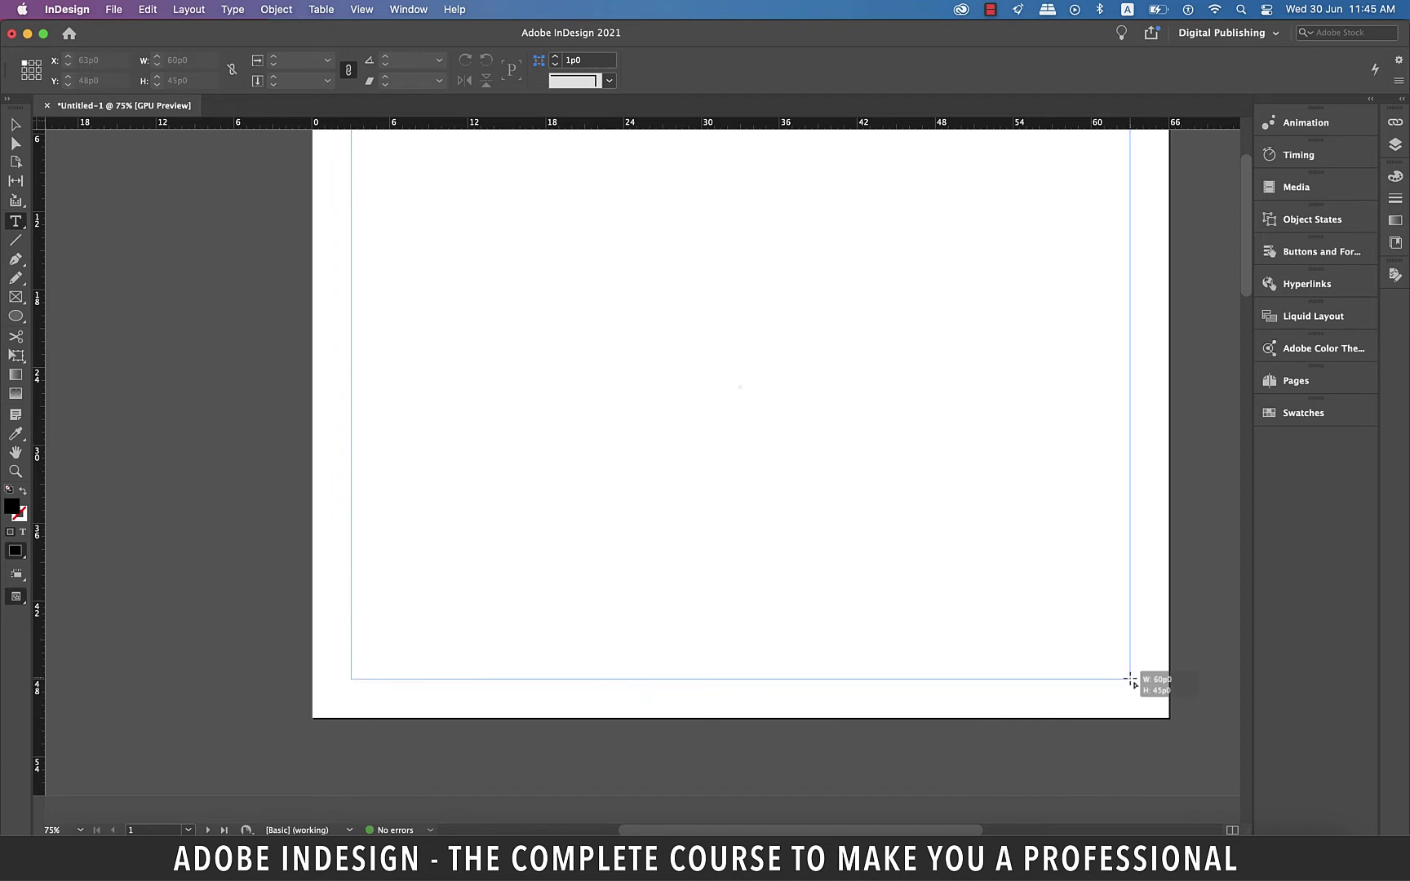
drag(1119, 704, 1129, 678)
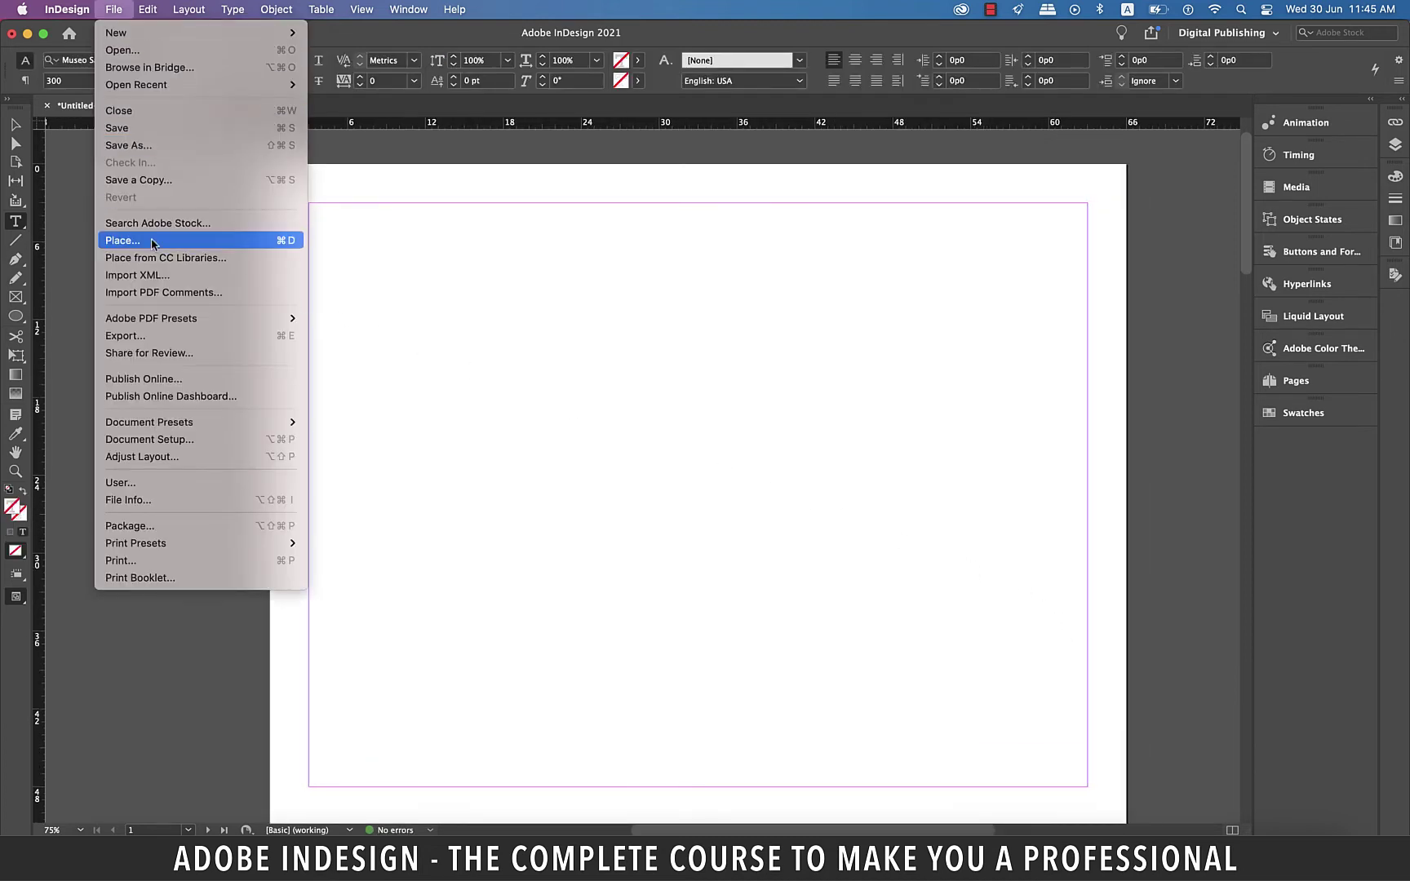
click(155, 241)
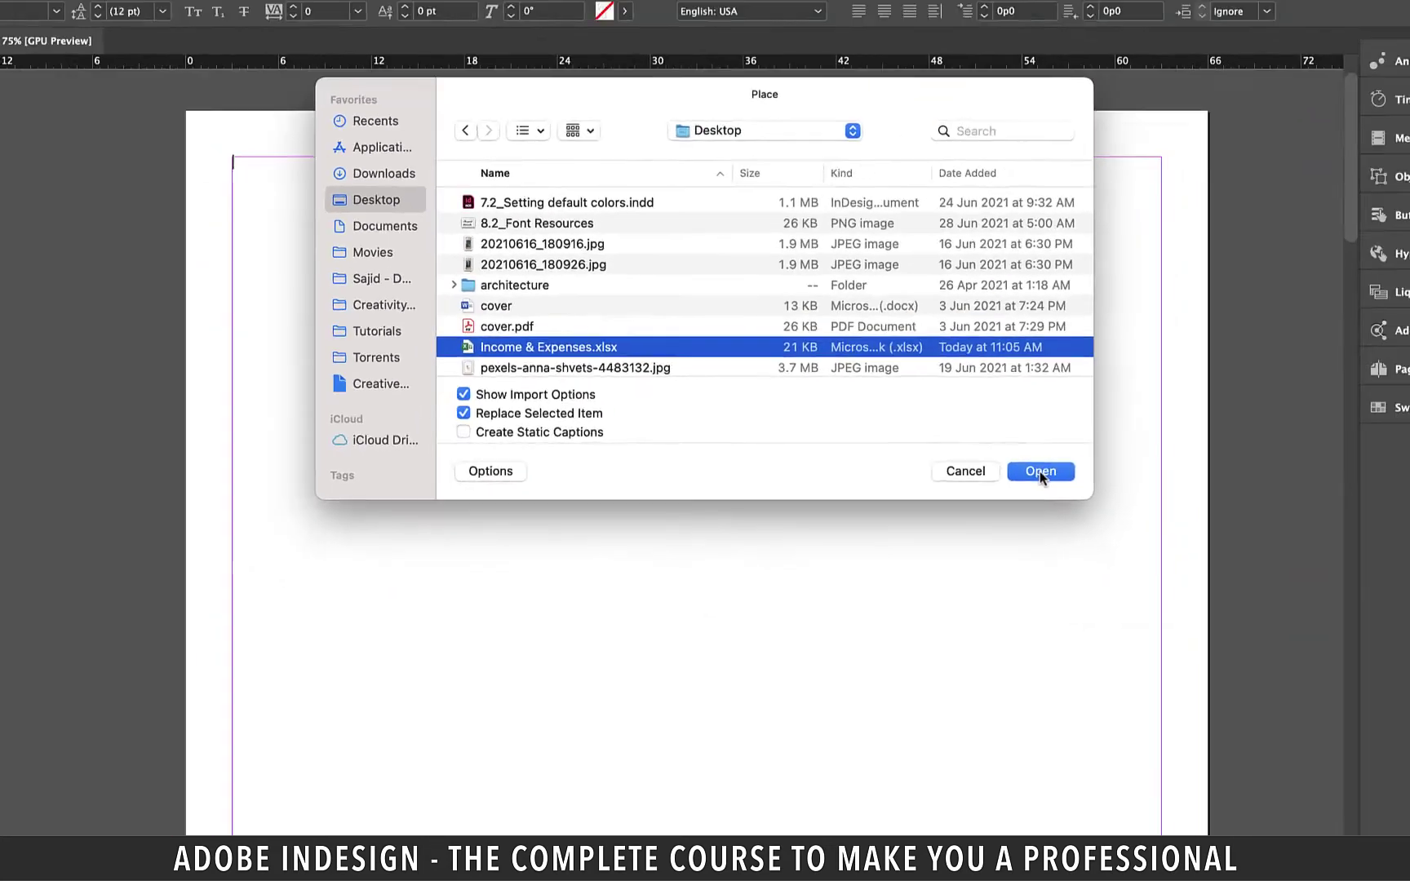
Step: Open Income & Expenses.xlsx with import options set to Sheet2, range A1:H55
click(1285, 491)
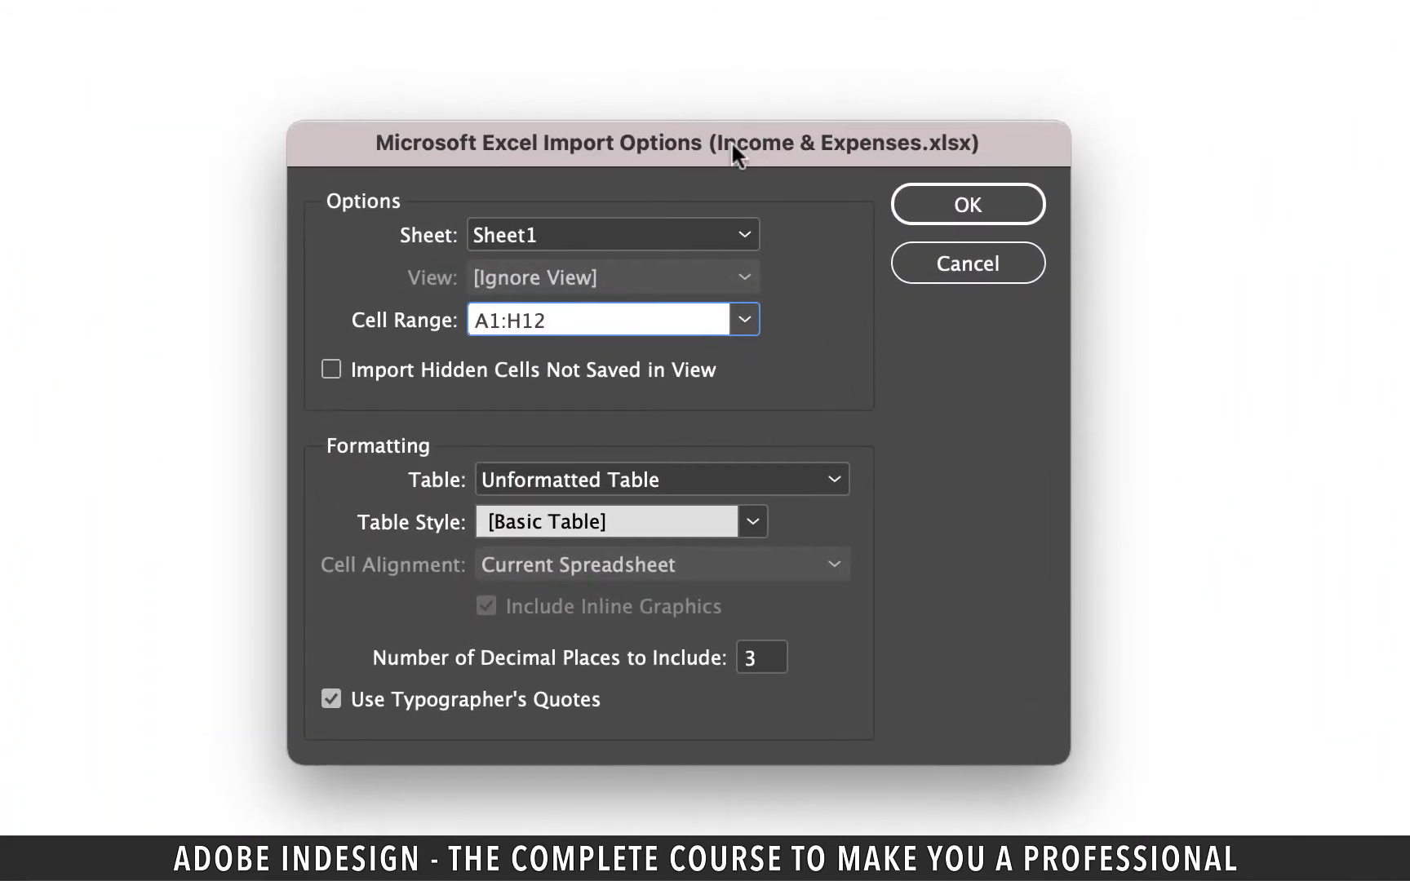
drag(759, 138, 733, 141)
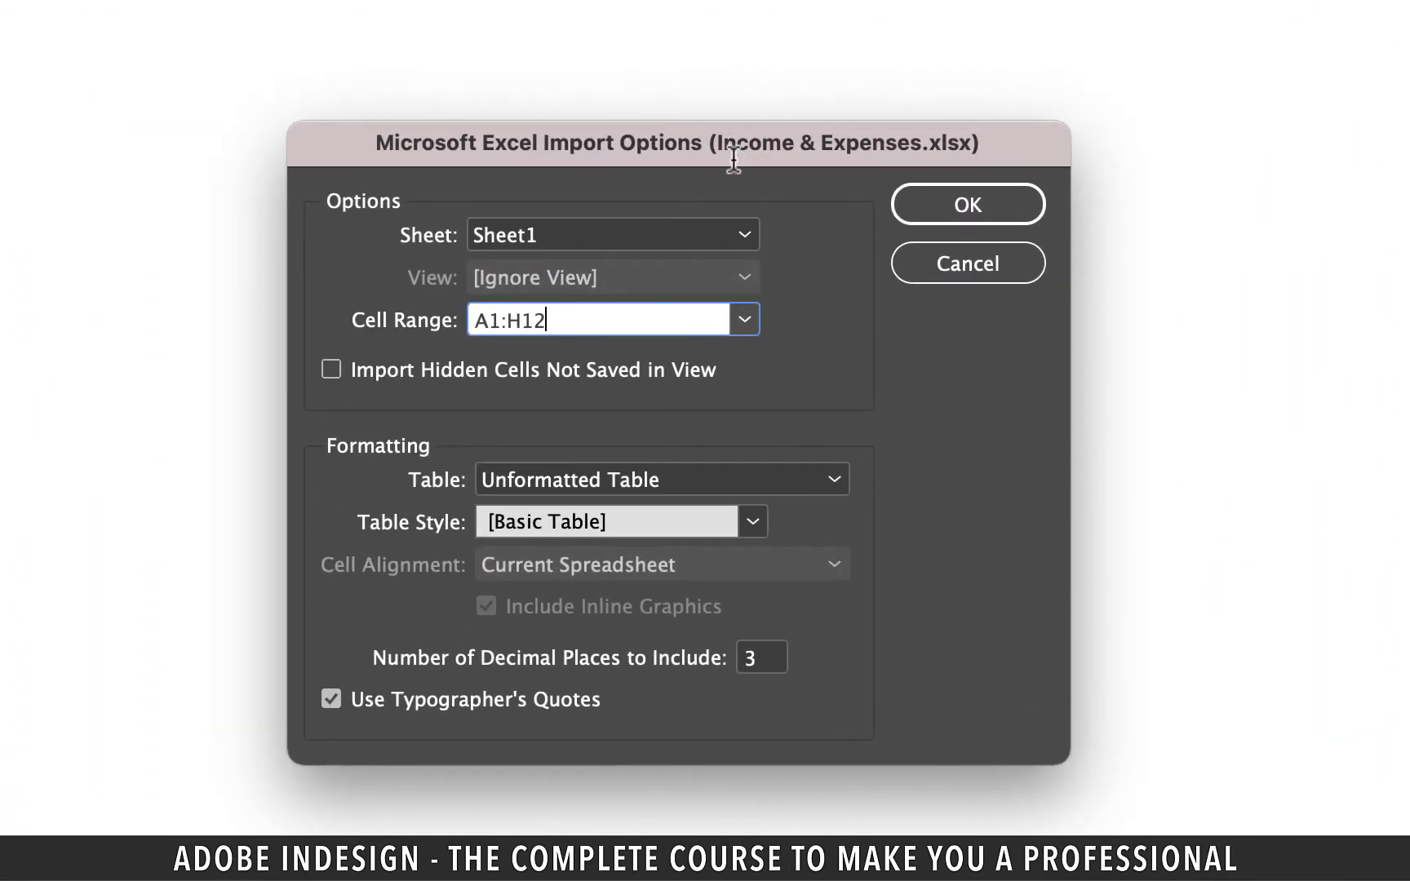
click(732, 236)
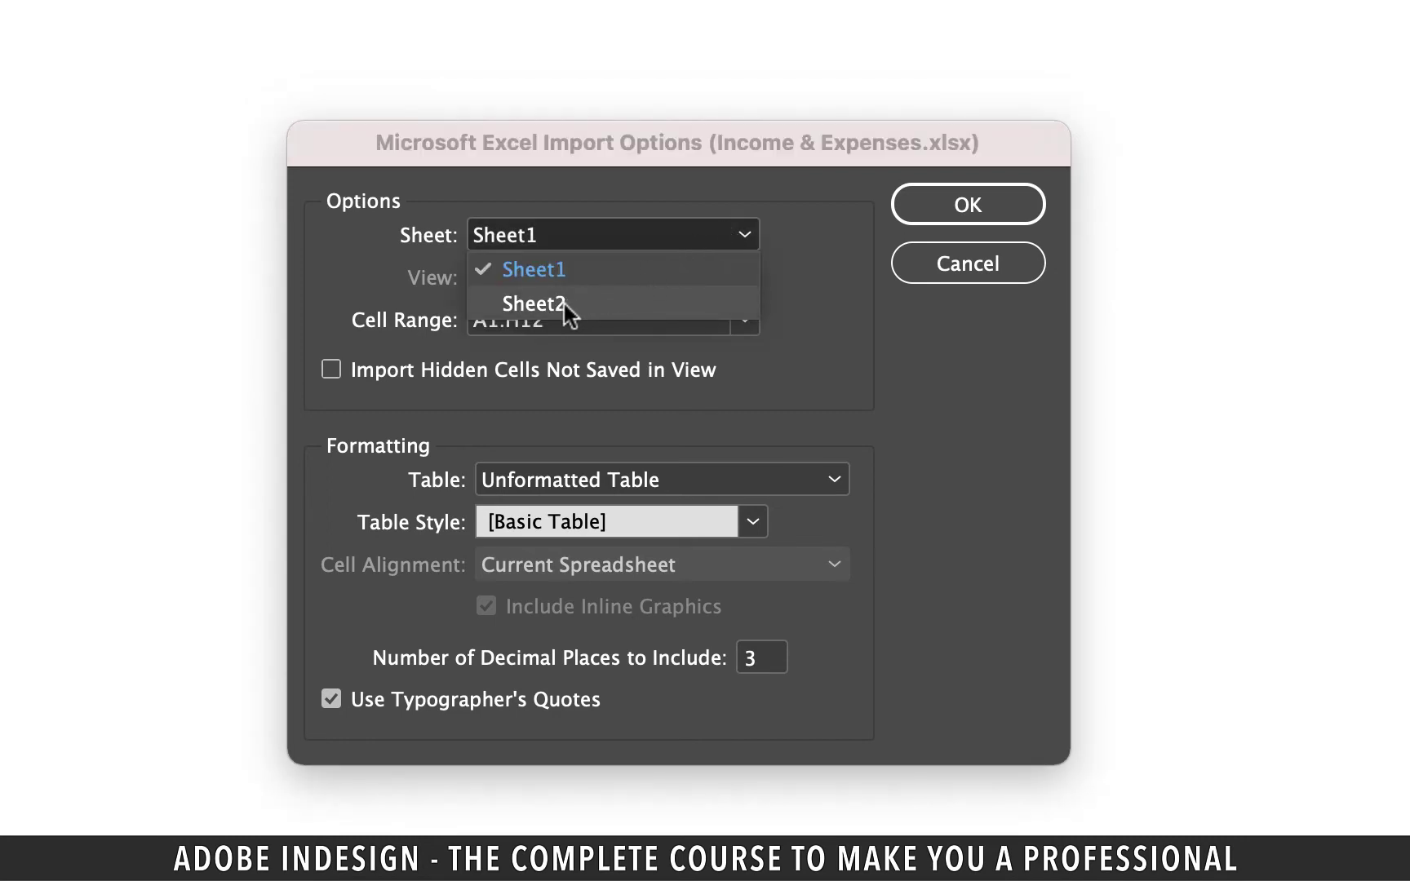
click(567, 306)
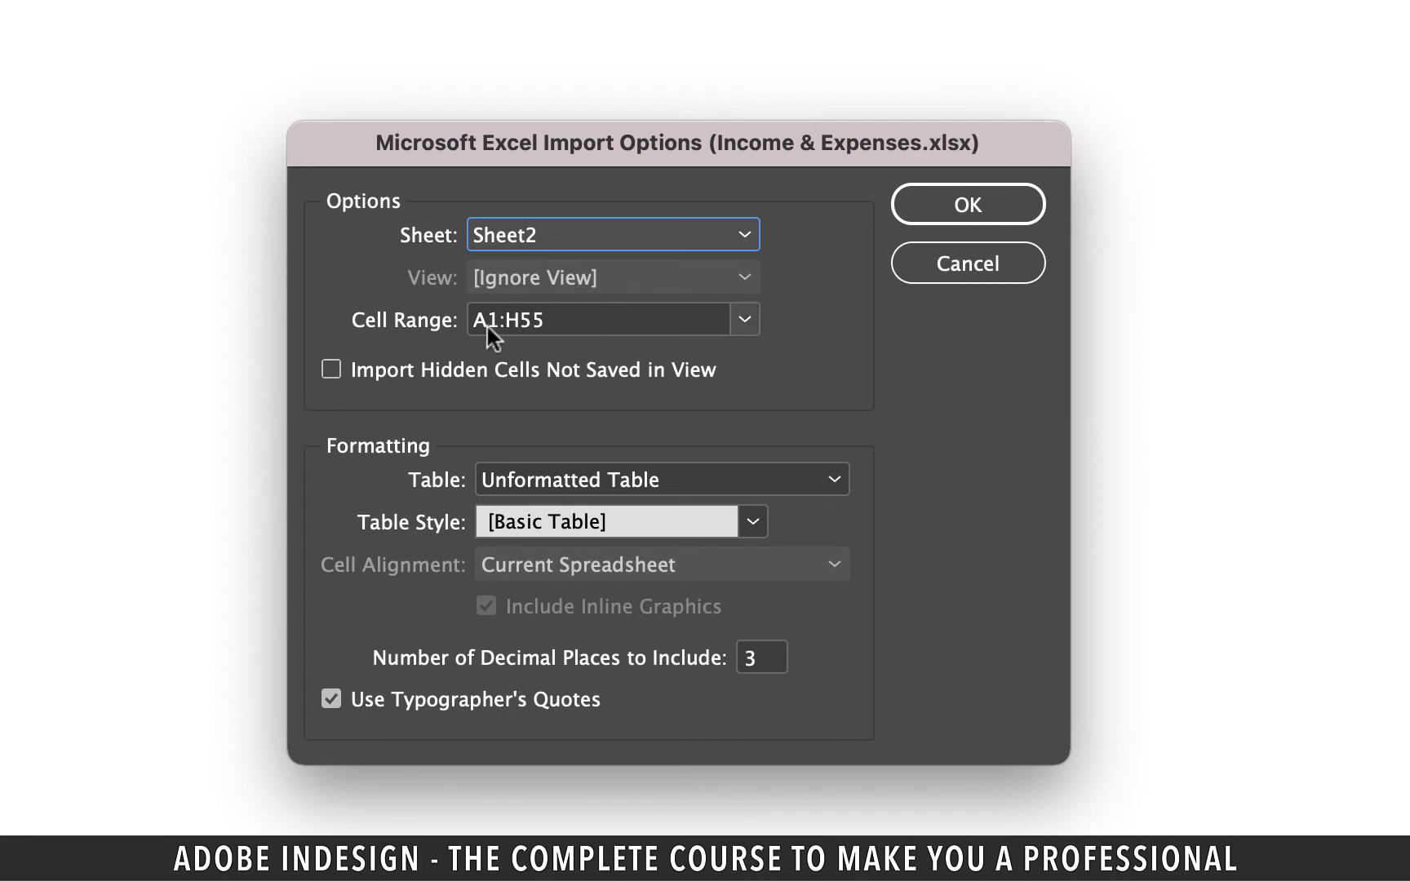
click(743, 322)
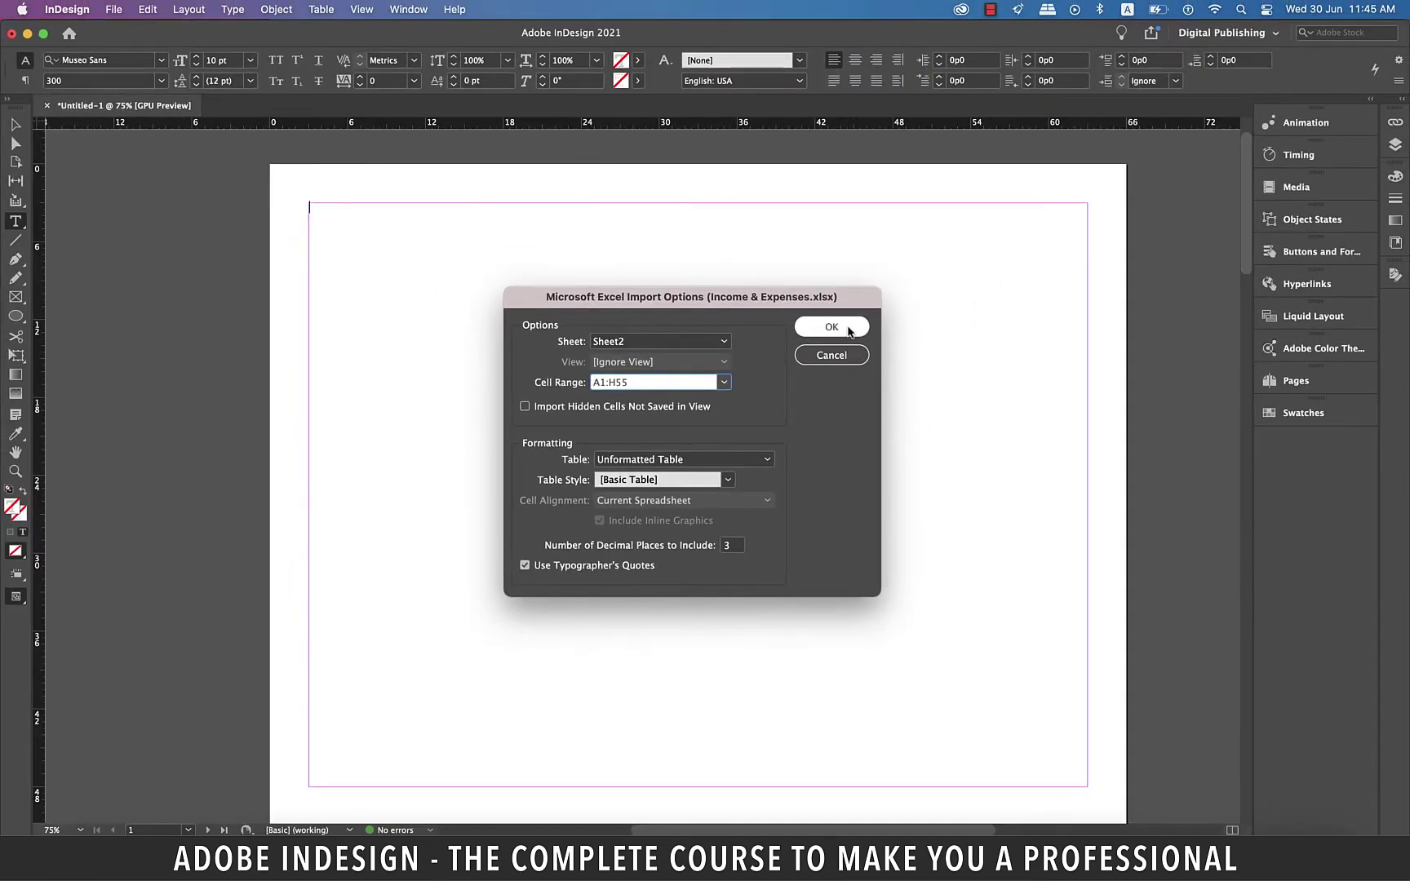
Step: Place the Sheet2 table in the frame and thread its overset rows onto page 2
click(849, 329)
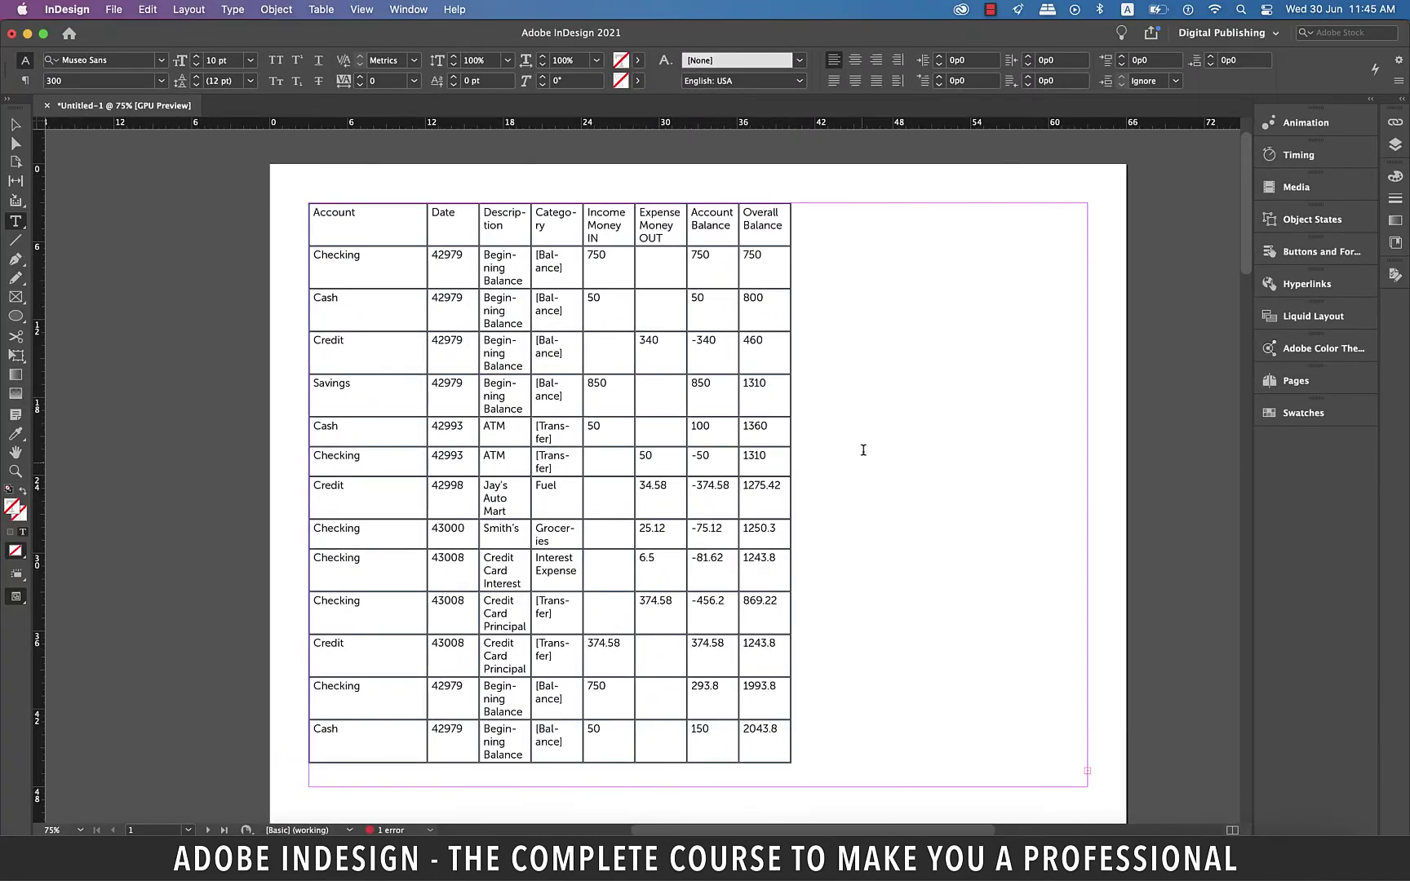
scroll(863, 449, down, 5)
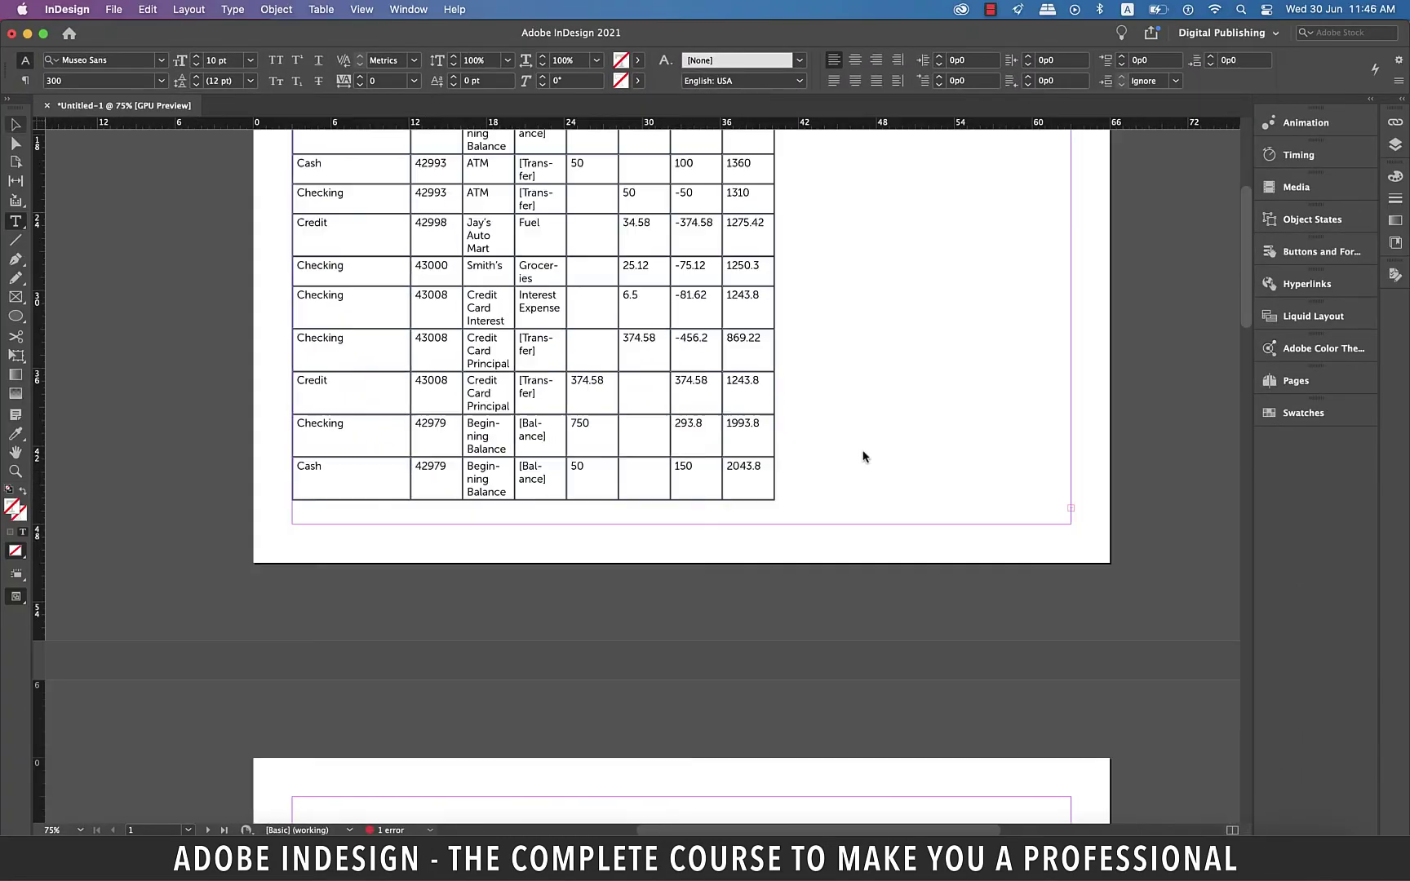
key(Escape)
click(1070, 508)
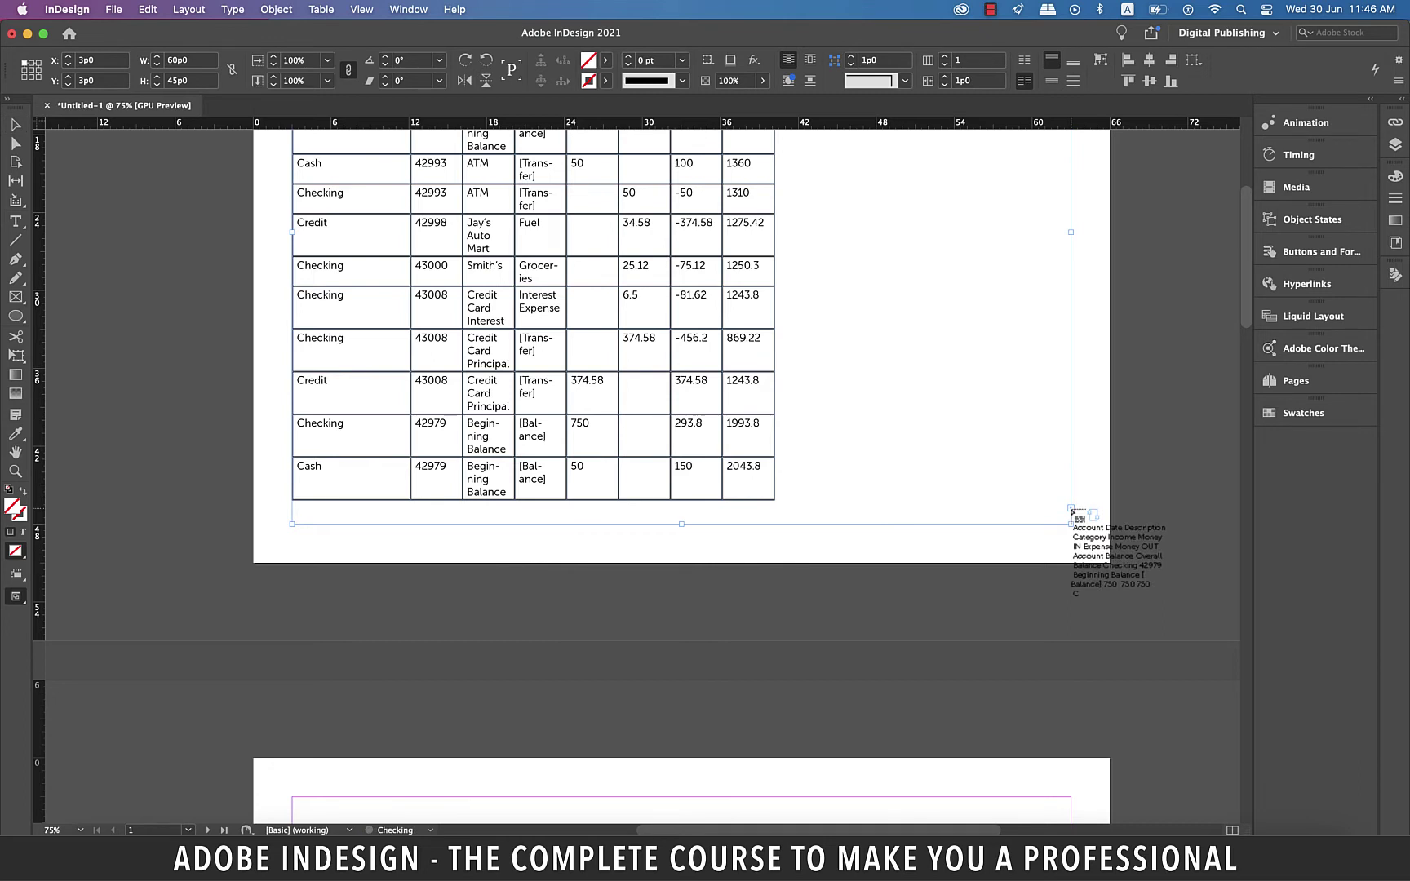
scroll(1061, 506, down, 5)
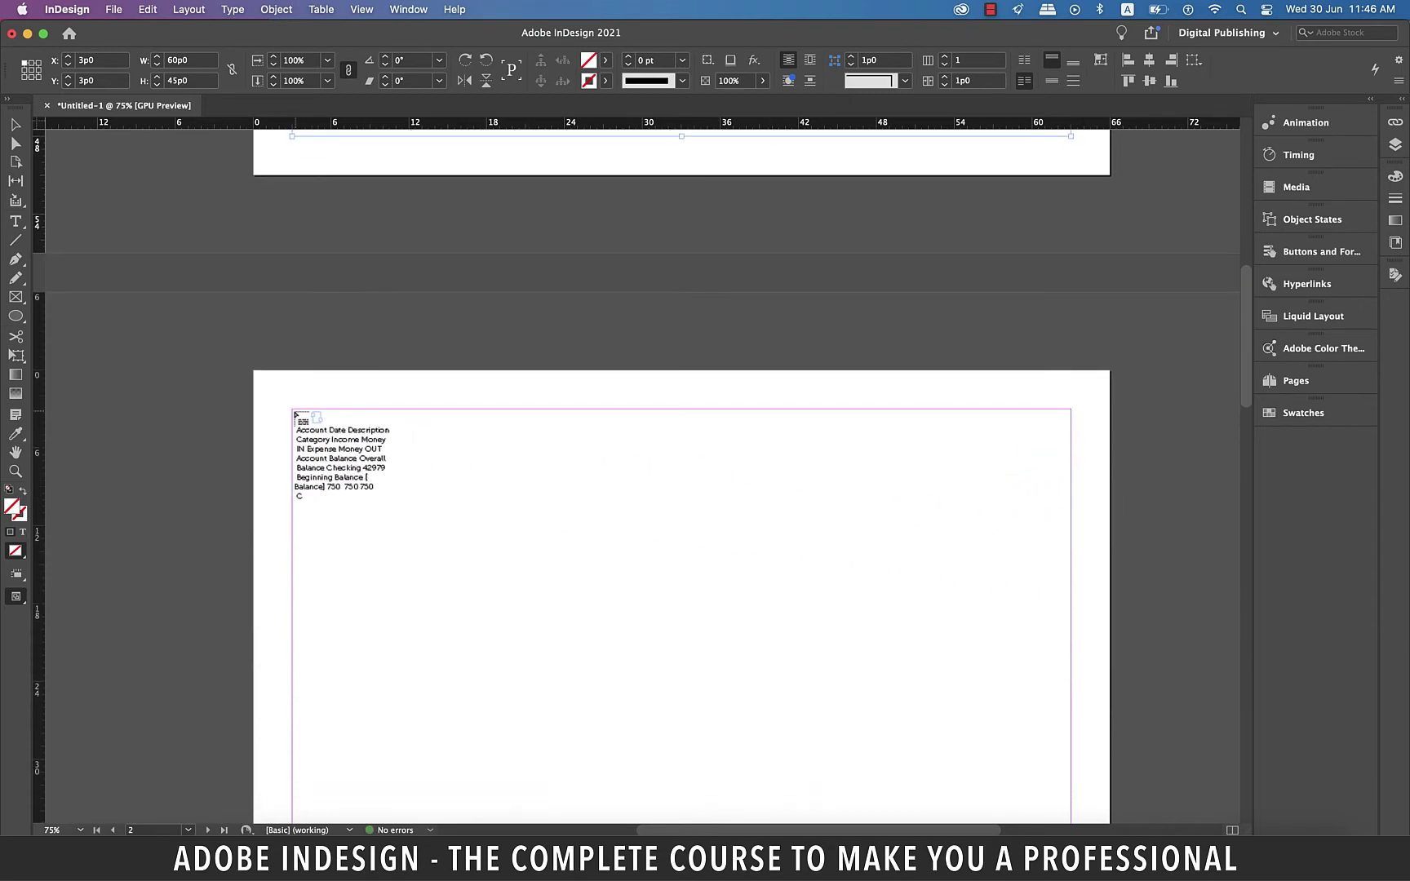
click(295, 415)
Step: Review the threaded table across both pages, then load its text from the frame again
scroll(620, 478, down, 2)
scroll(618, 476, down, 8)
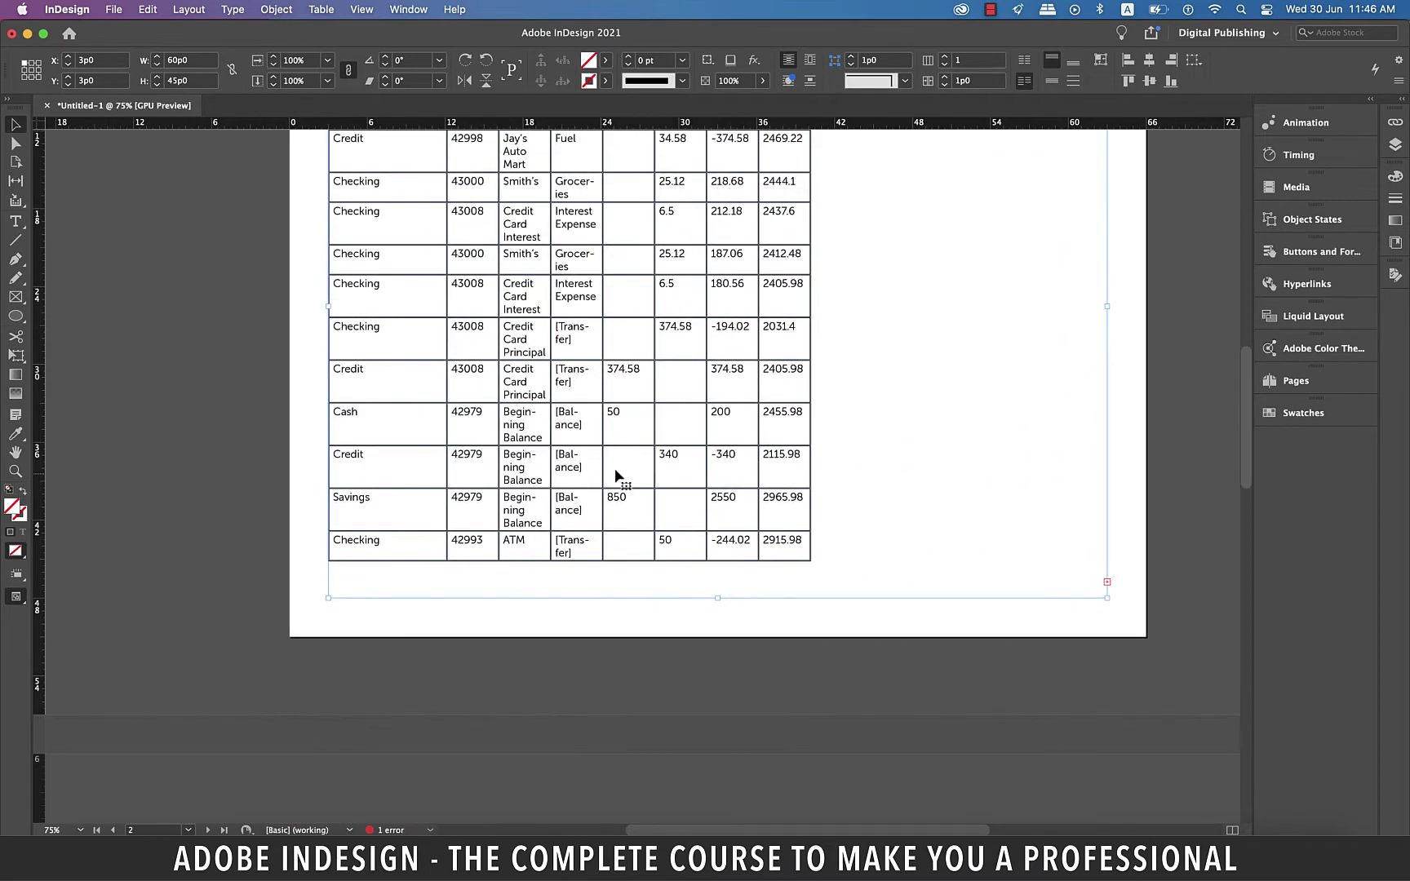
scroll(617, 477, up, 2)
scroll(618, 478, up, 5)
scroll(618, 477, up, 1)
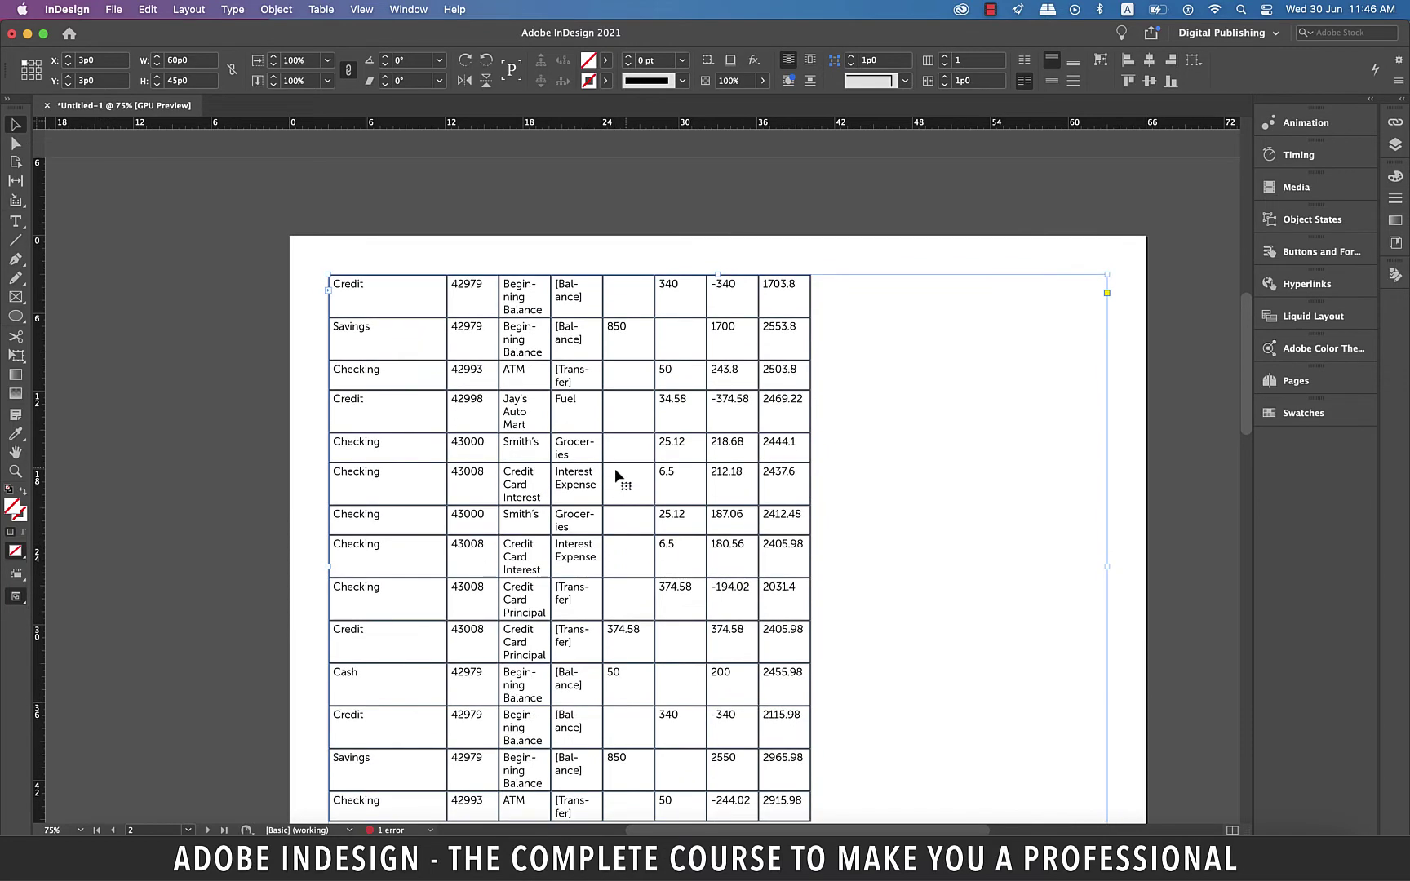
scroll(617, 477, up, 15)
scroll(617, 478, up, 14)
scroll(617, 478, up, 5)
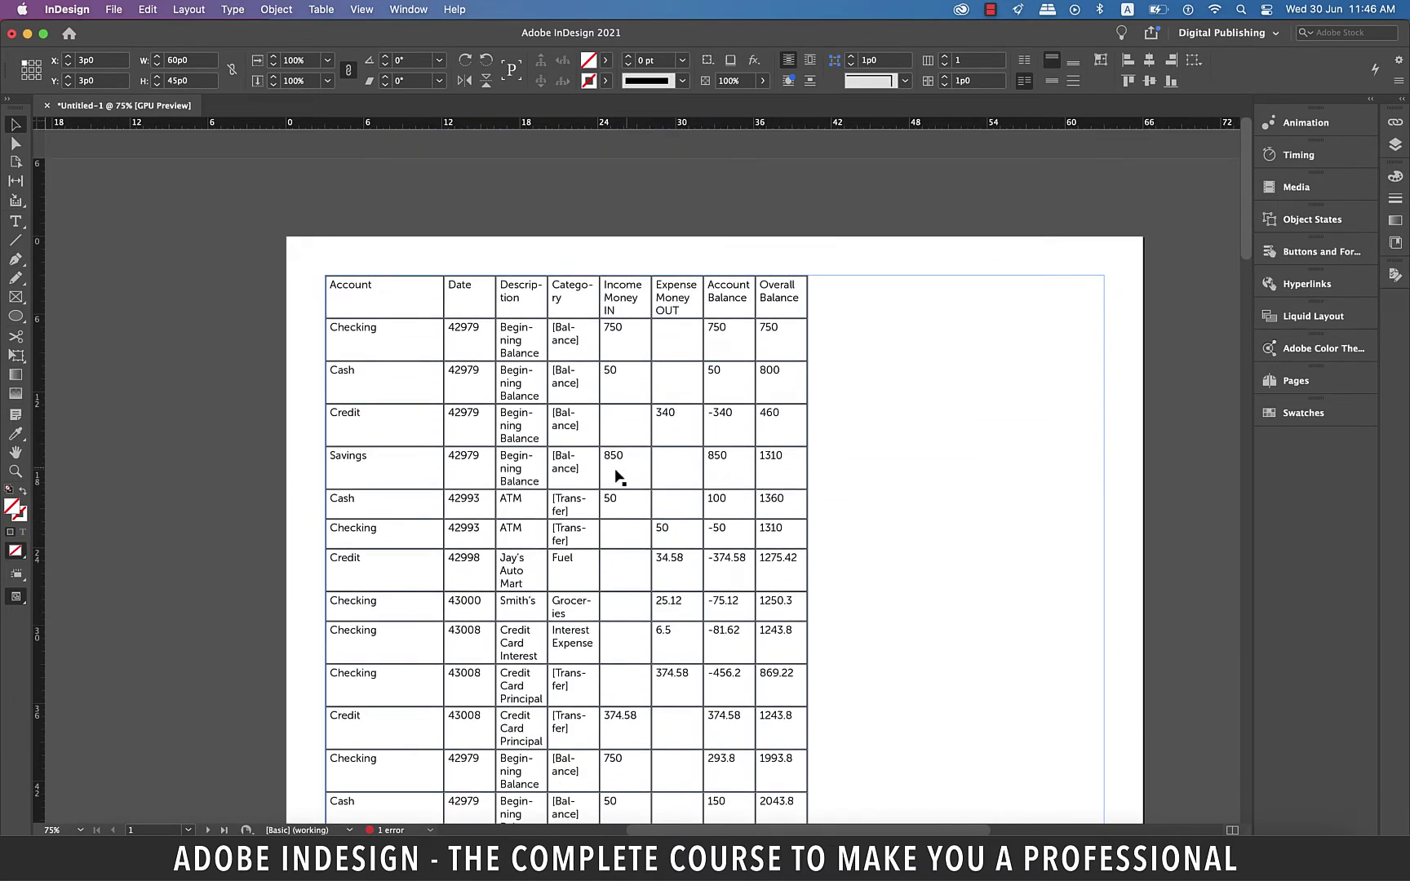
scroll(618, 477, down, 1)
scroll(617, 477, down, 2)
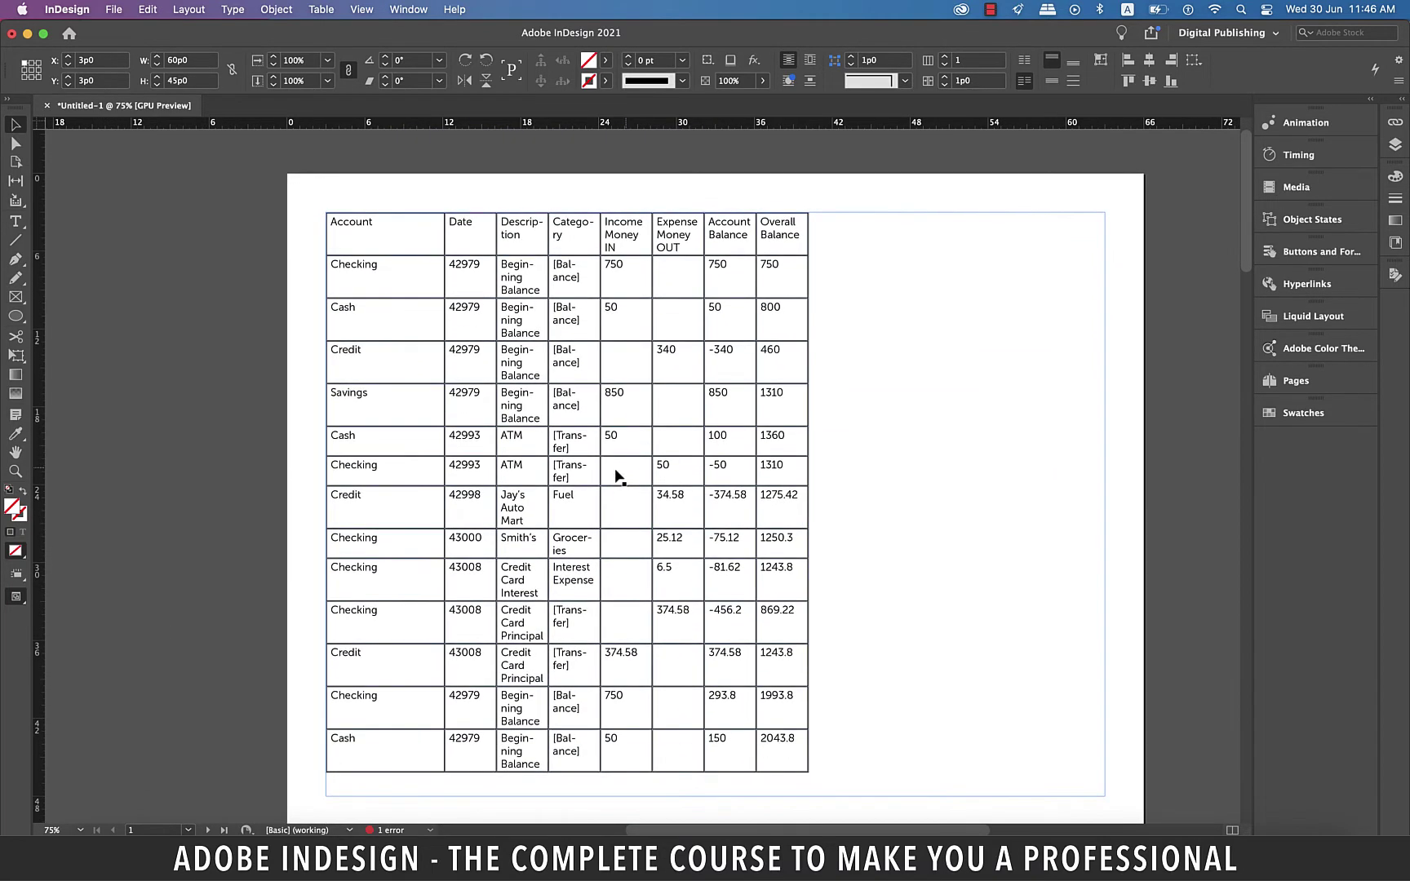
scroll(617, 477, down, 8)
scroll(617, 477, down, 1)
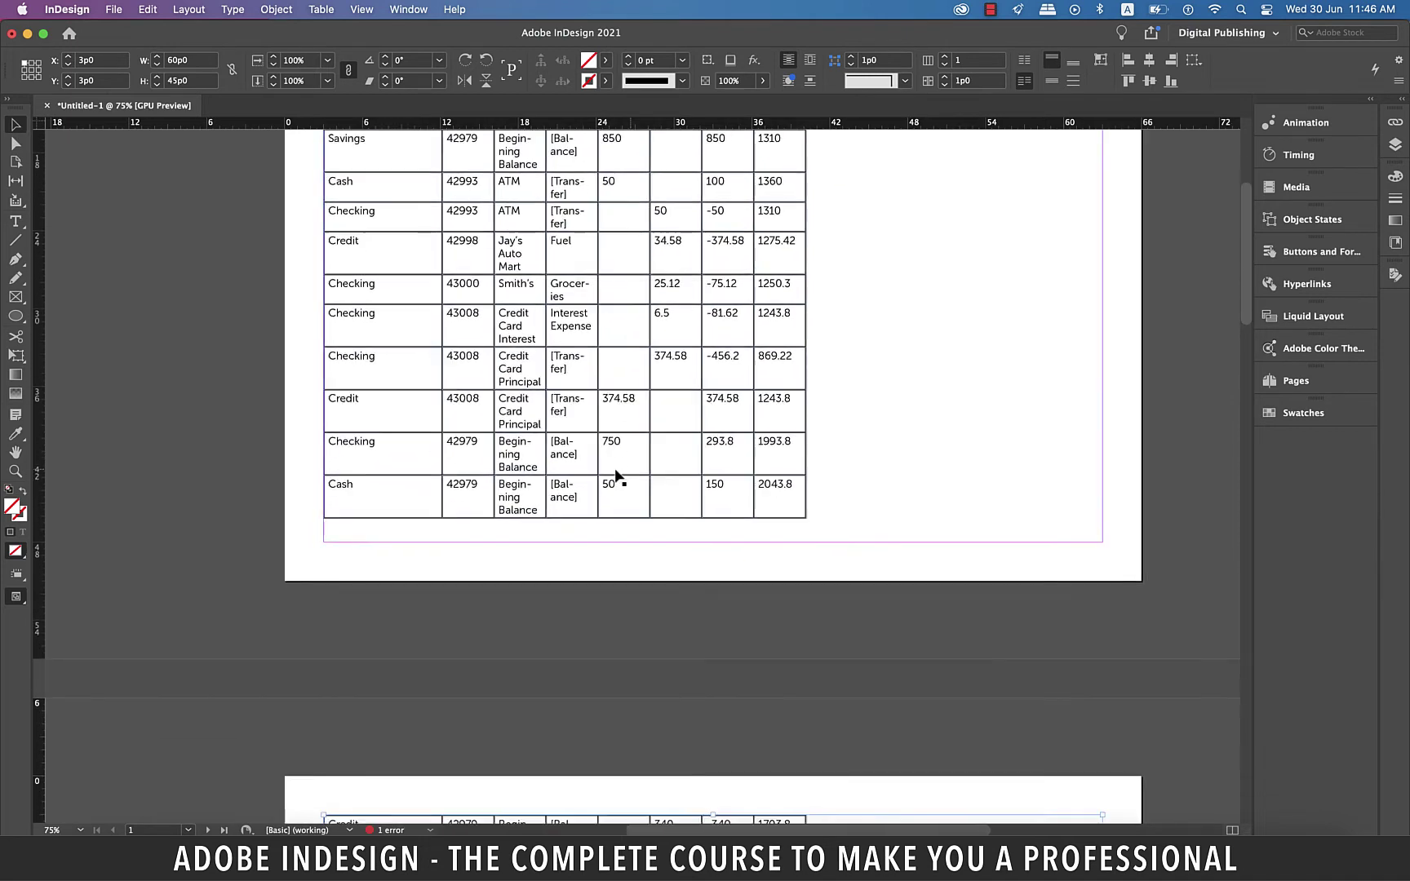
scroll(618, 478, right, 1)
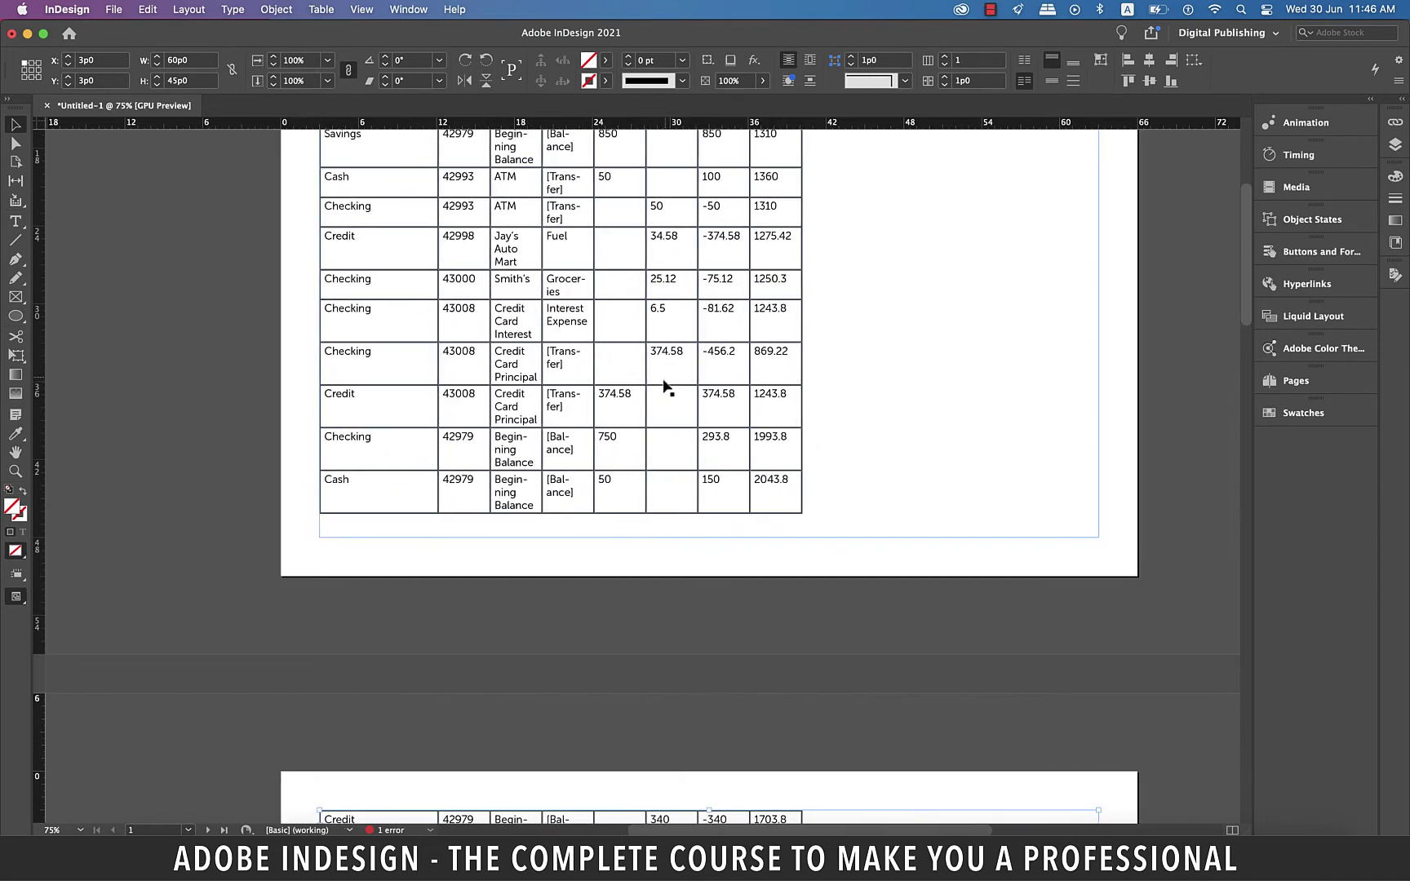
scroll(663, 387, up, 1)
scroll(664, 387, up, 1)
scroll(664, 387, right, 3)
scroll(663, 386, up, 2)
scroll(664, 386, up, 2)
click(665, 383)
Step: Undo the table placement and the threaded frame
key(super+z)
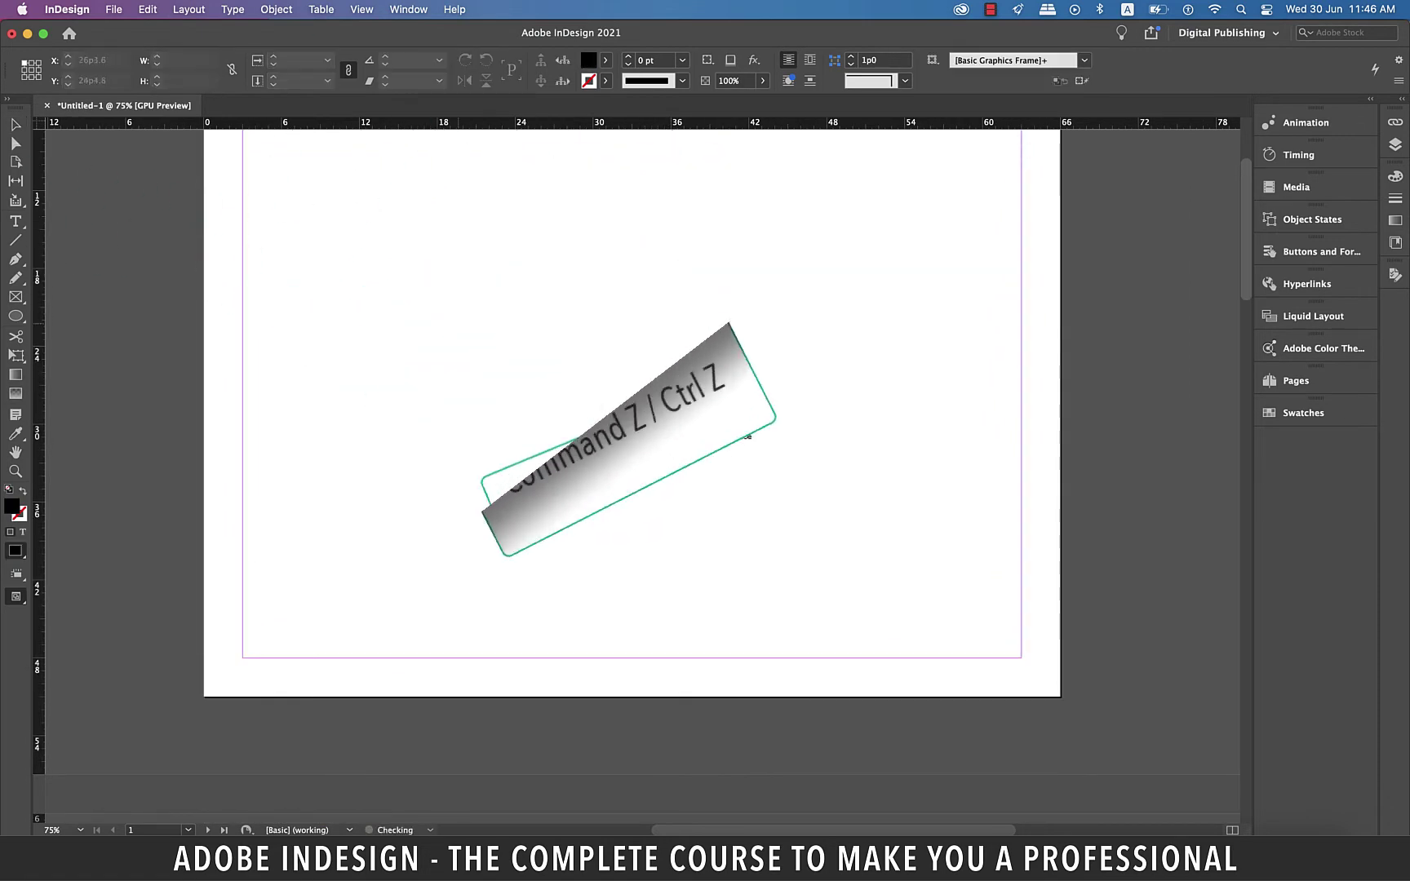
key(super+z)
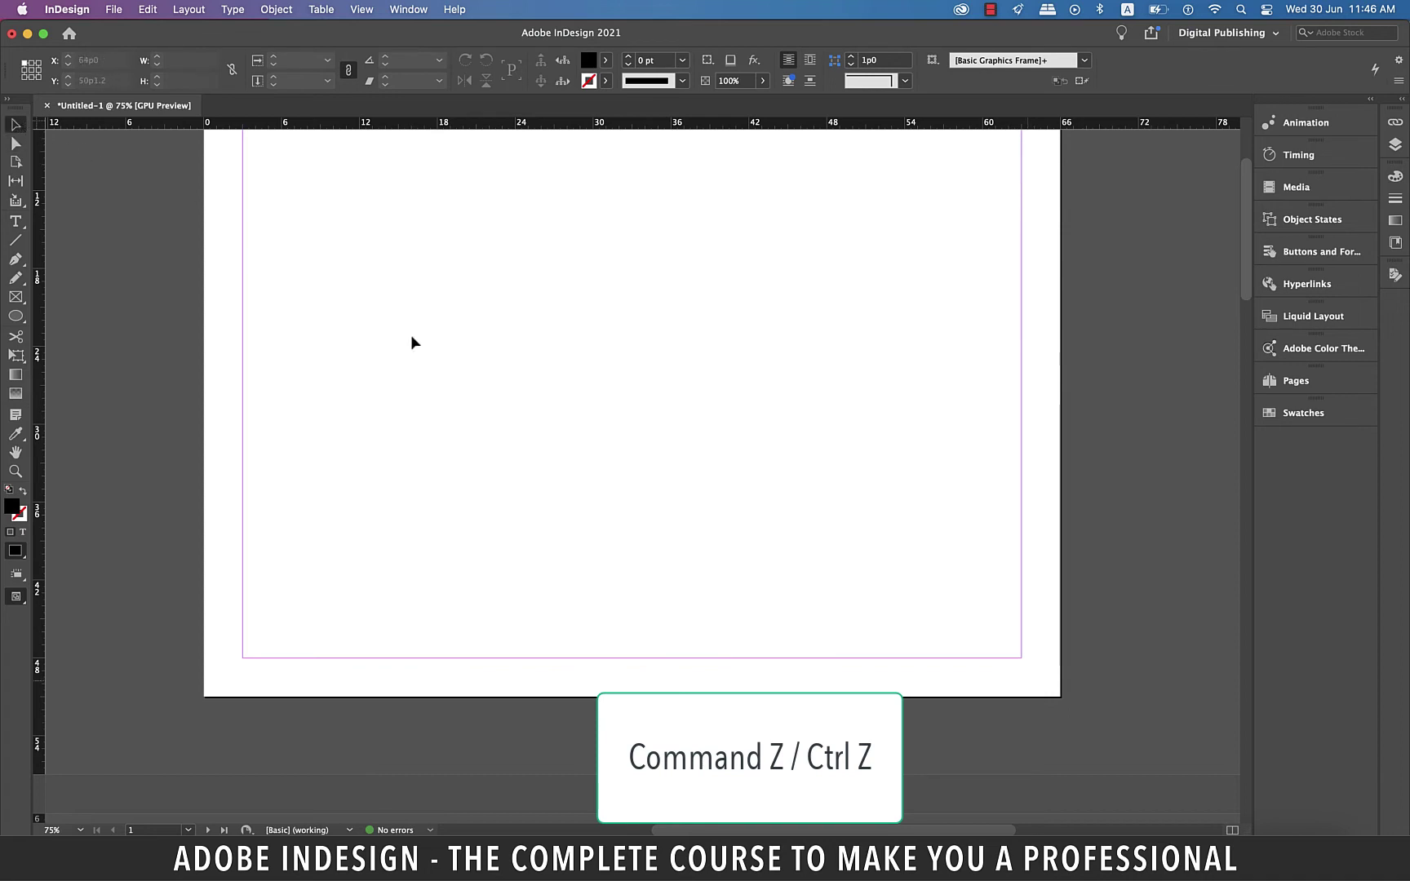
key(super+z)
key(super+z)
scroll(1061, 506, up, 3)
Step: Open the A-Master page and draw a text frame across its margins
click(1287, 382)
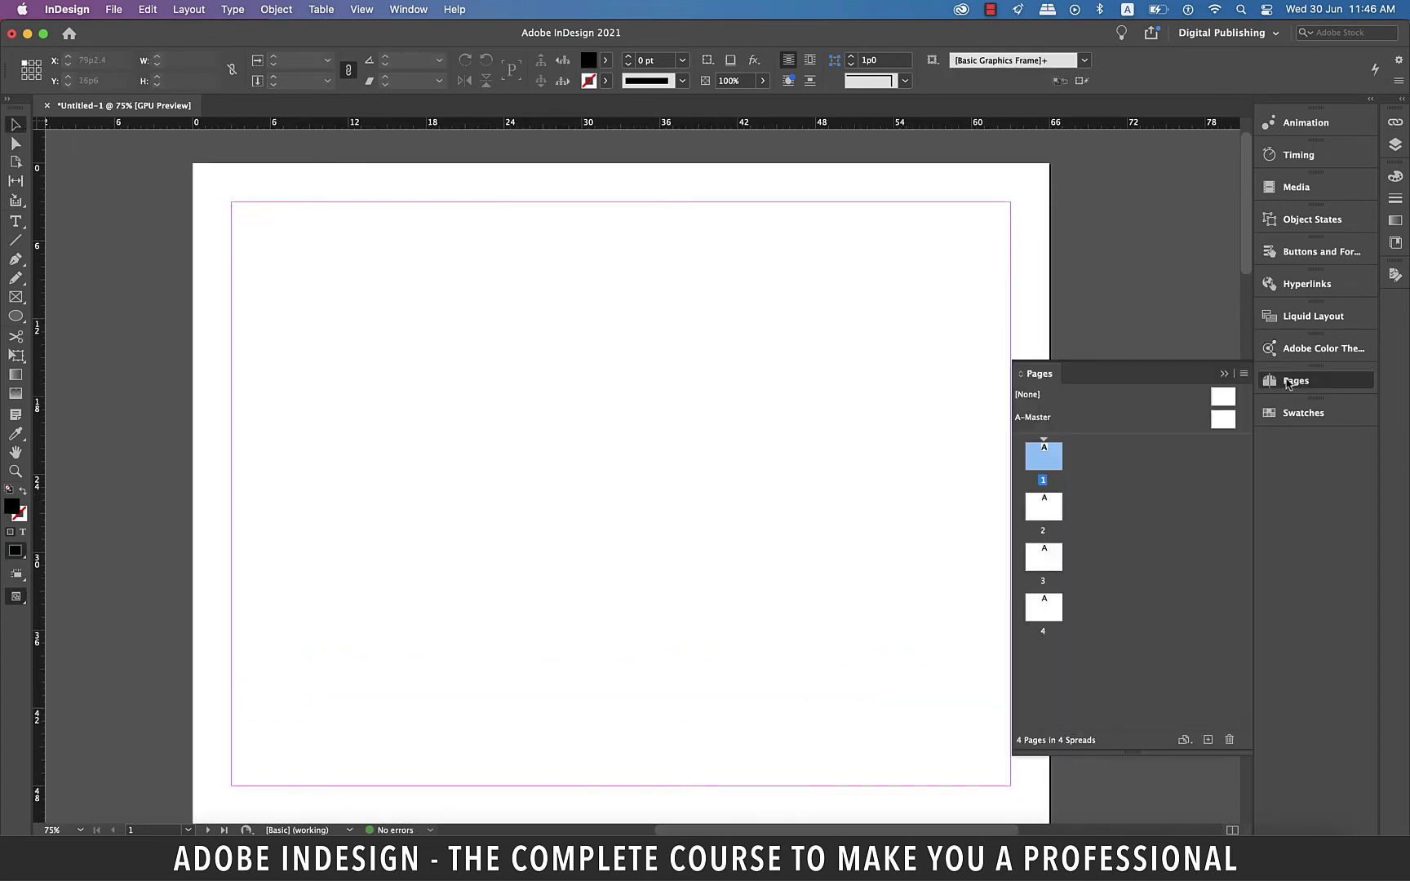
click(1221, 419)
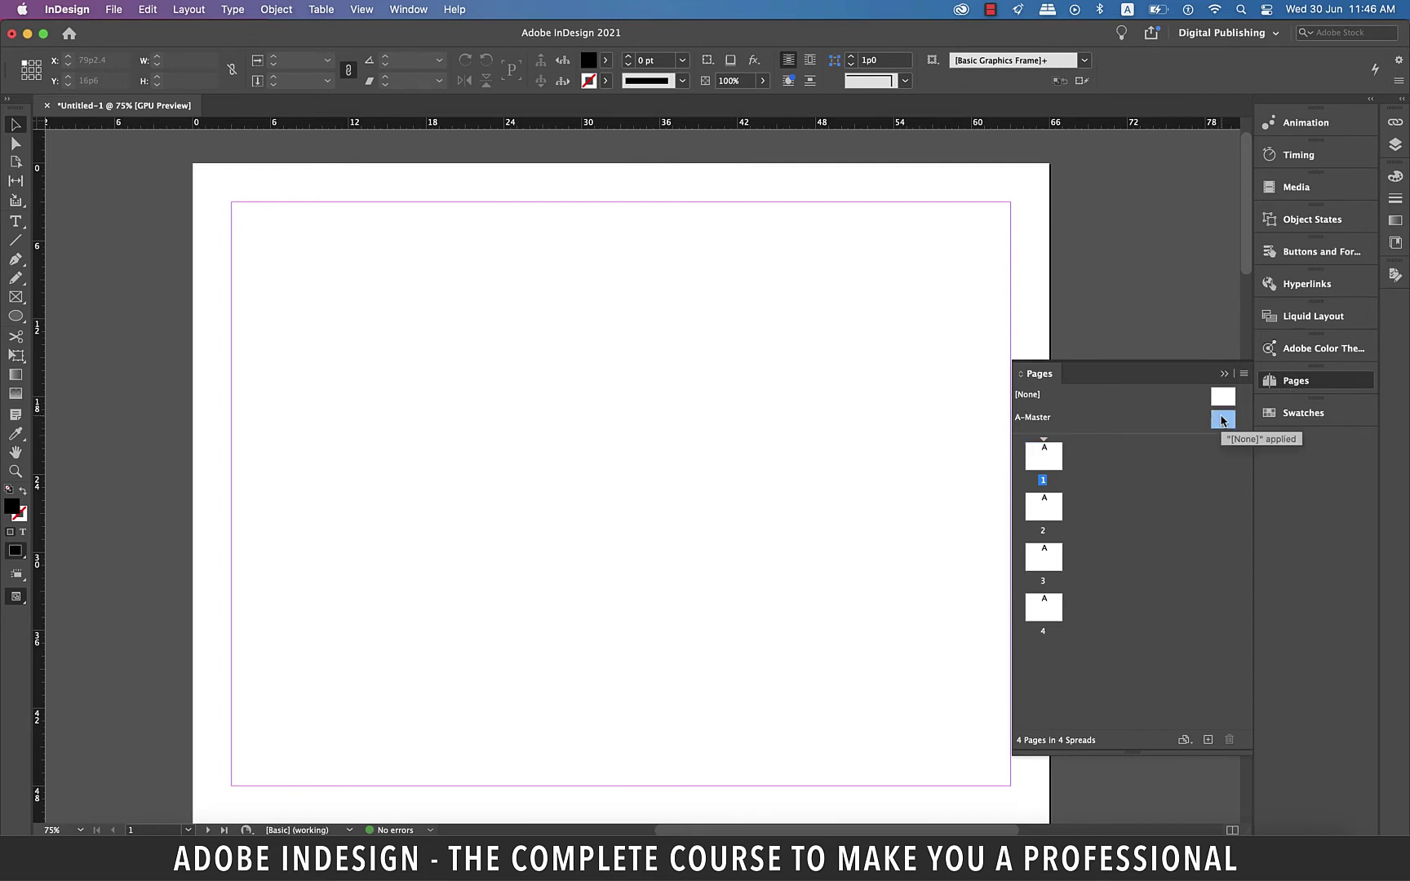
double_click(1221, 419)
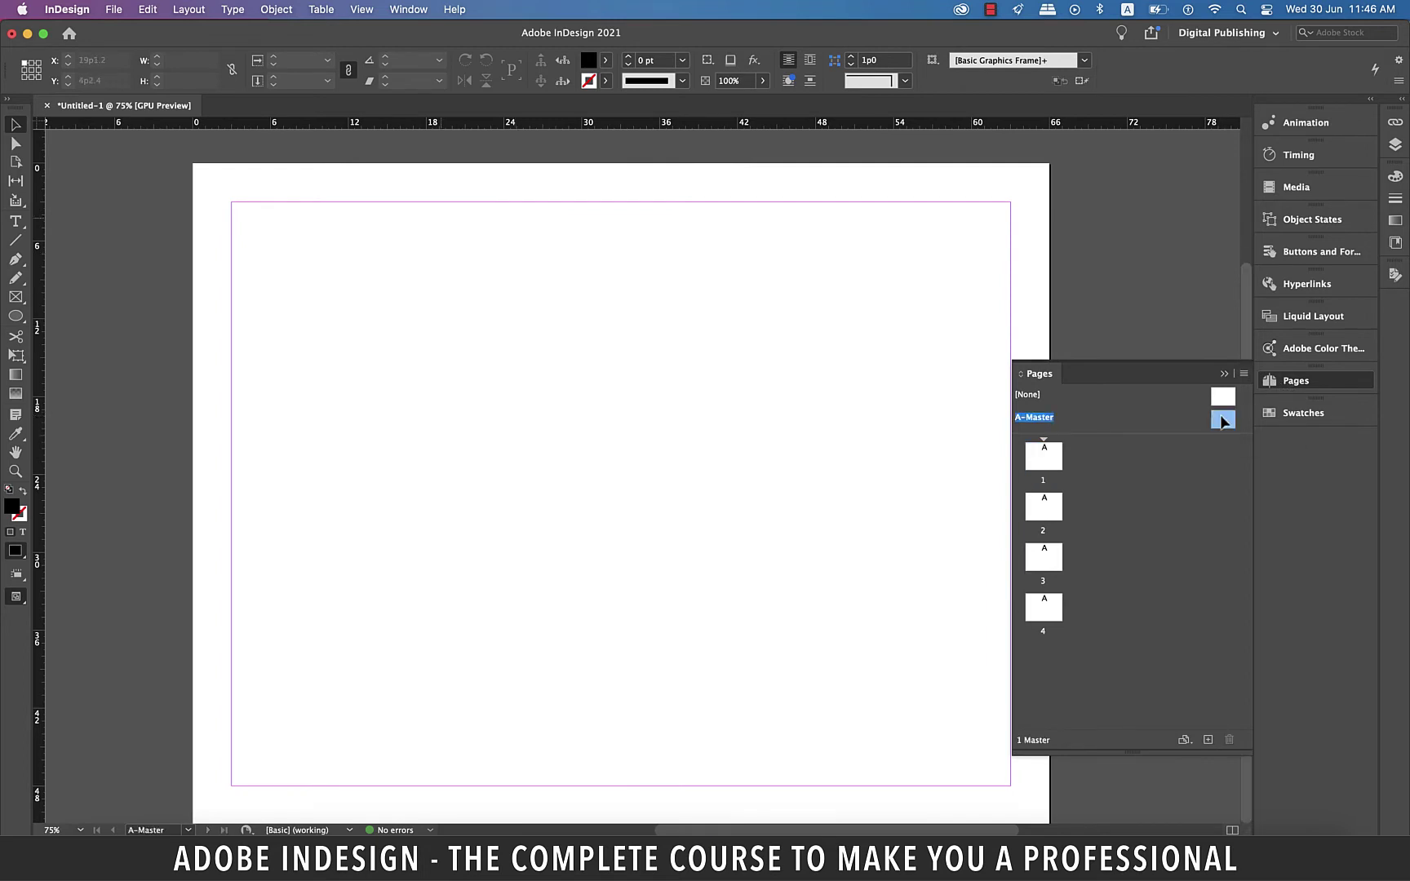
click(15, 221)
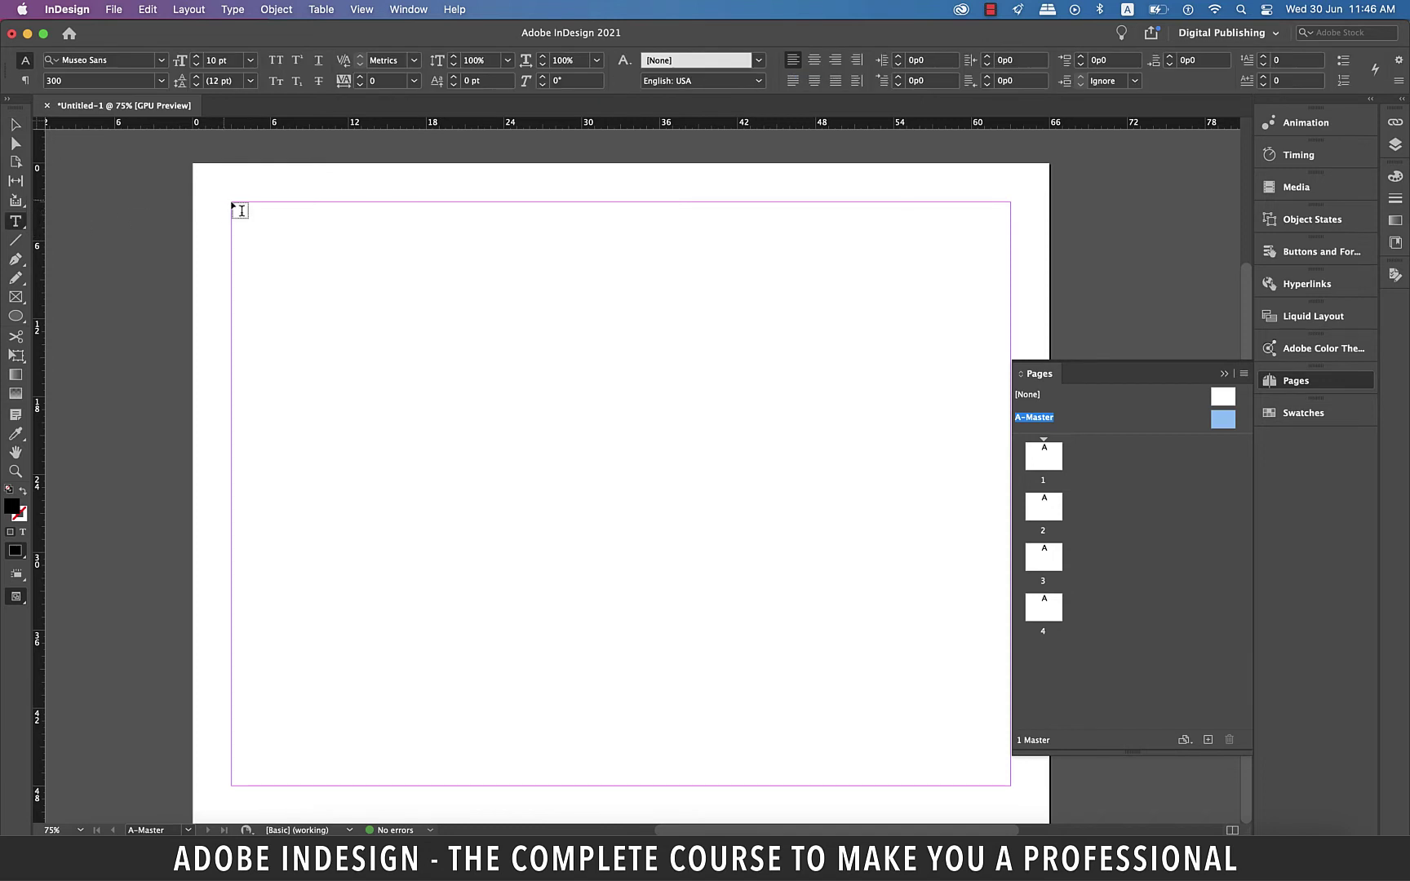
drag(232, 203, 735, 667)
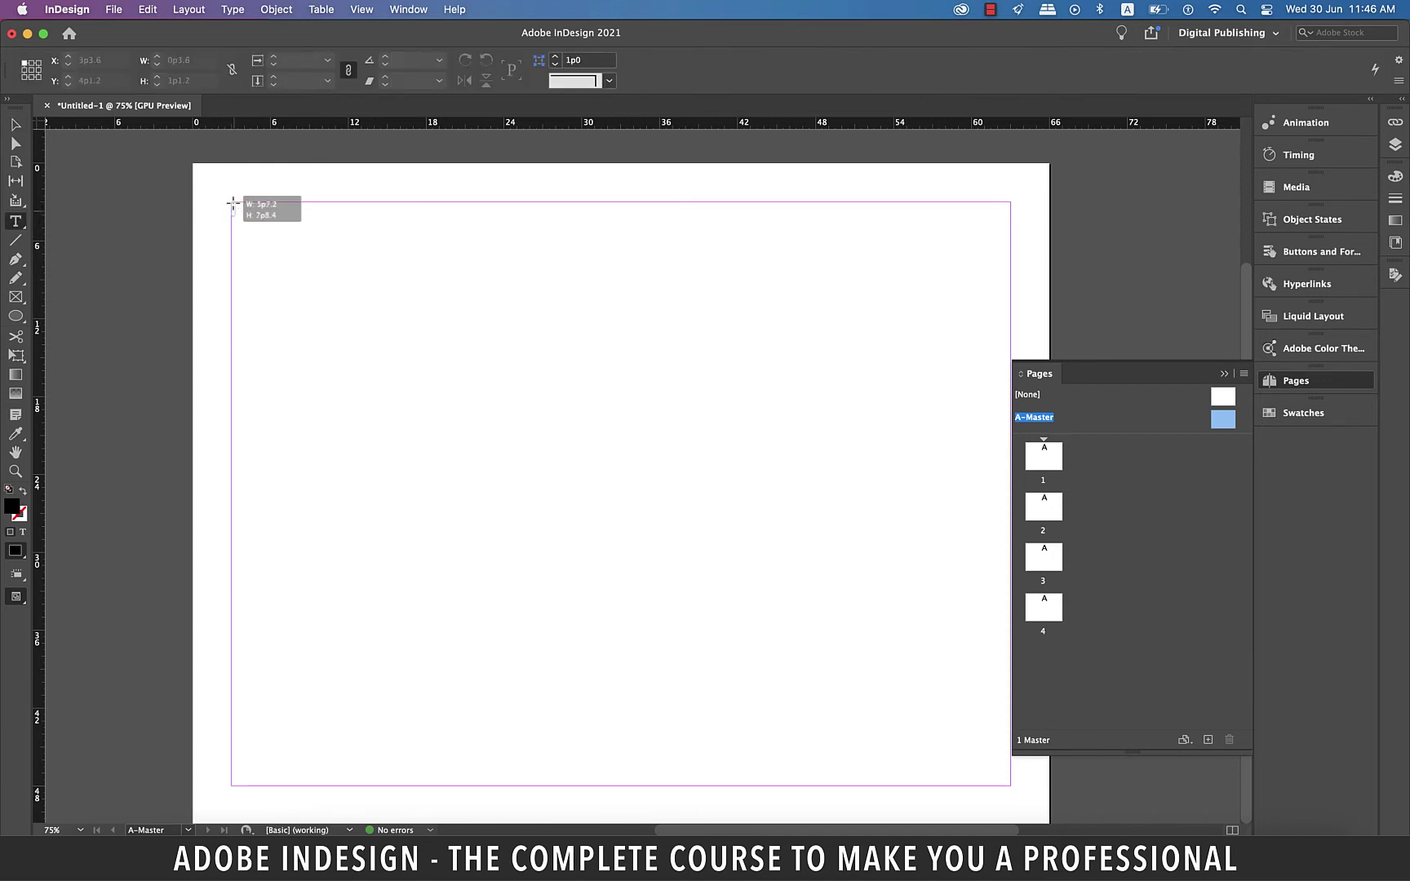
drag(233, 203, 233, 203)
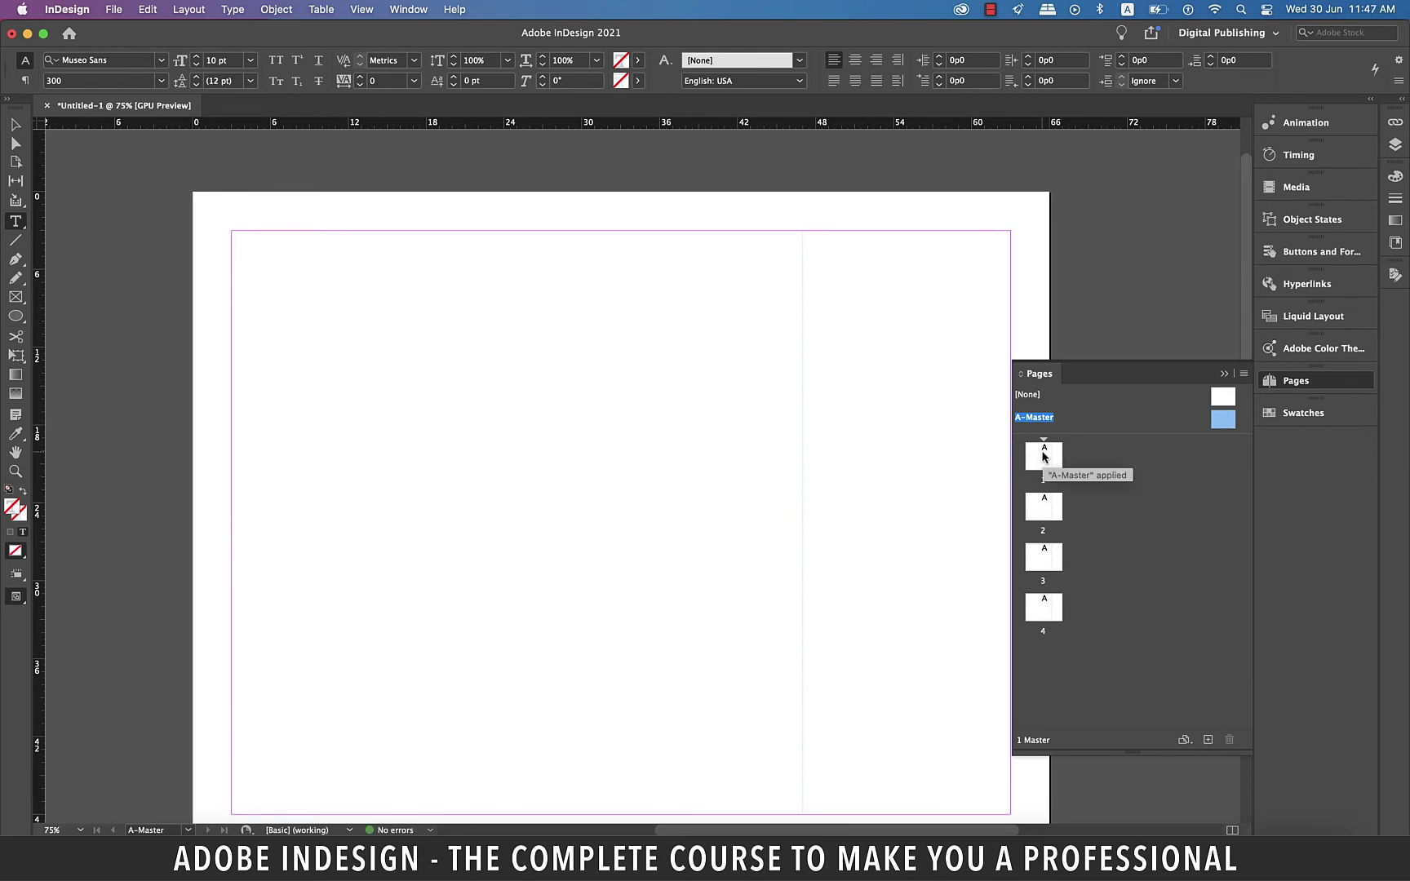
Step: Return to page 1, override the A-Master text frame, and put the cursor inside it
double_click(1043, 457)
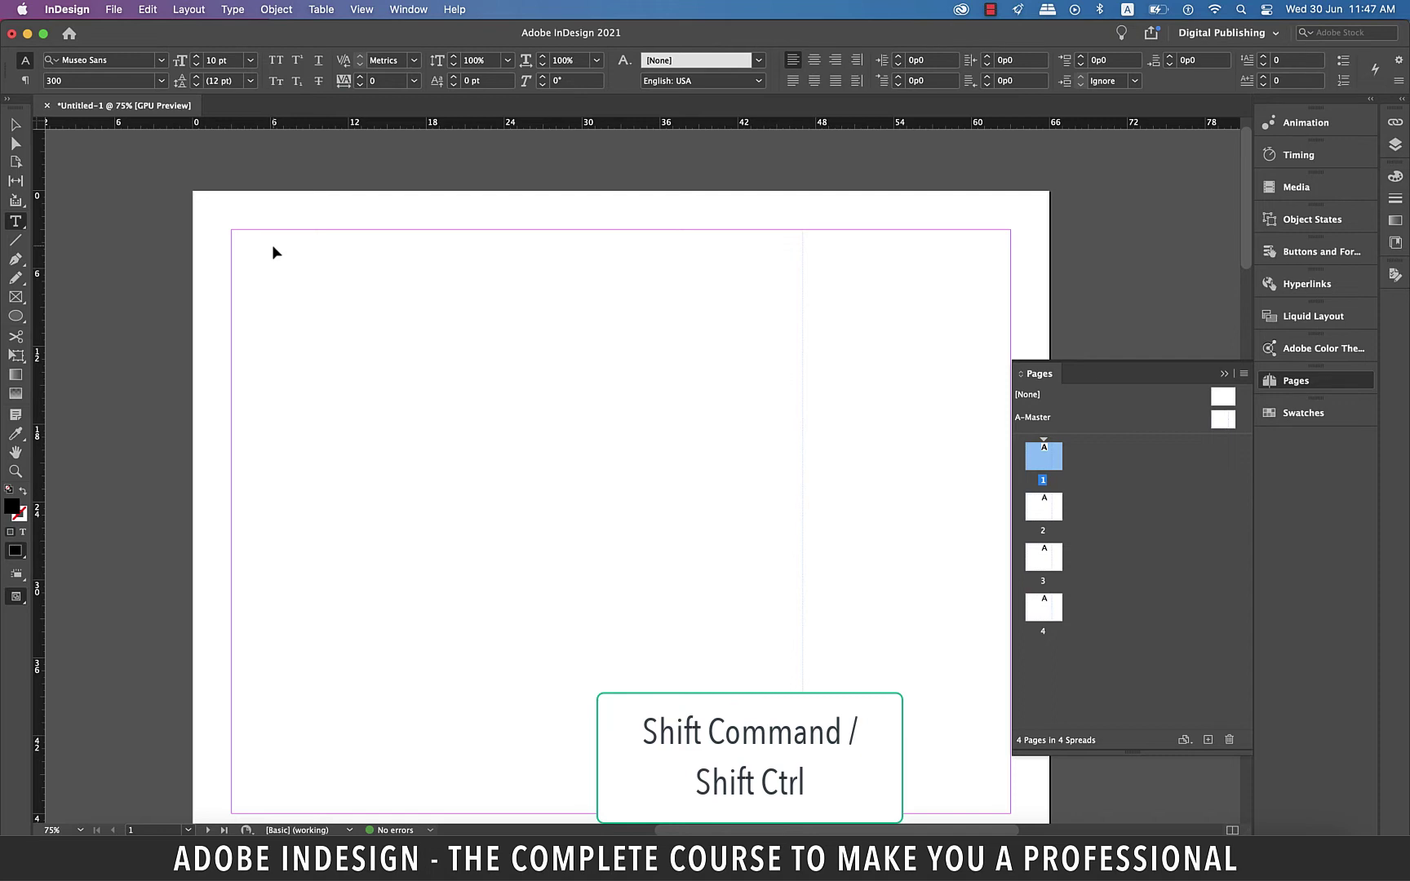
shift+super+click(273, 244)
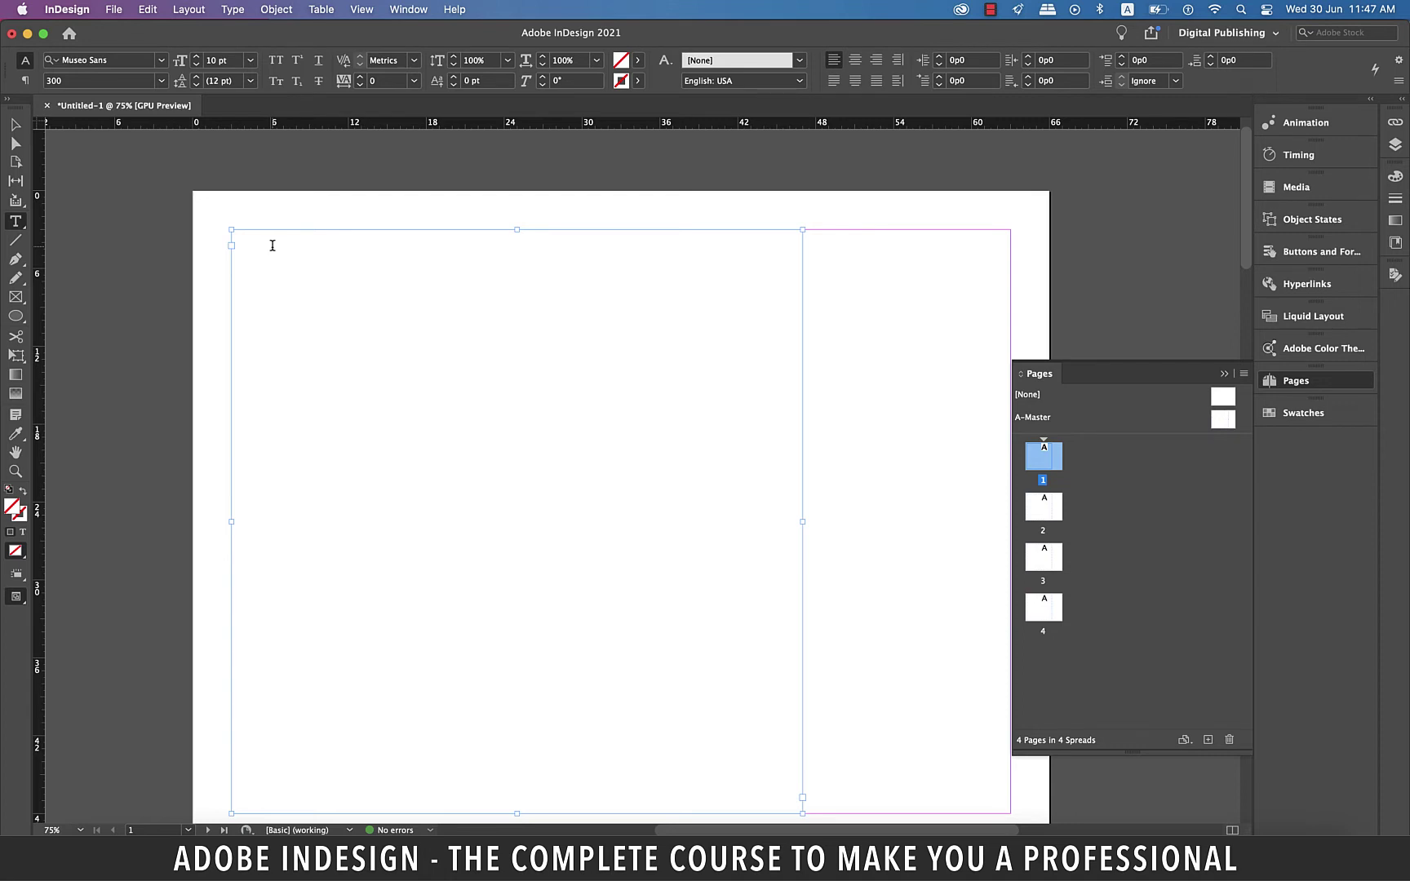
click(273, 244)
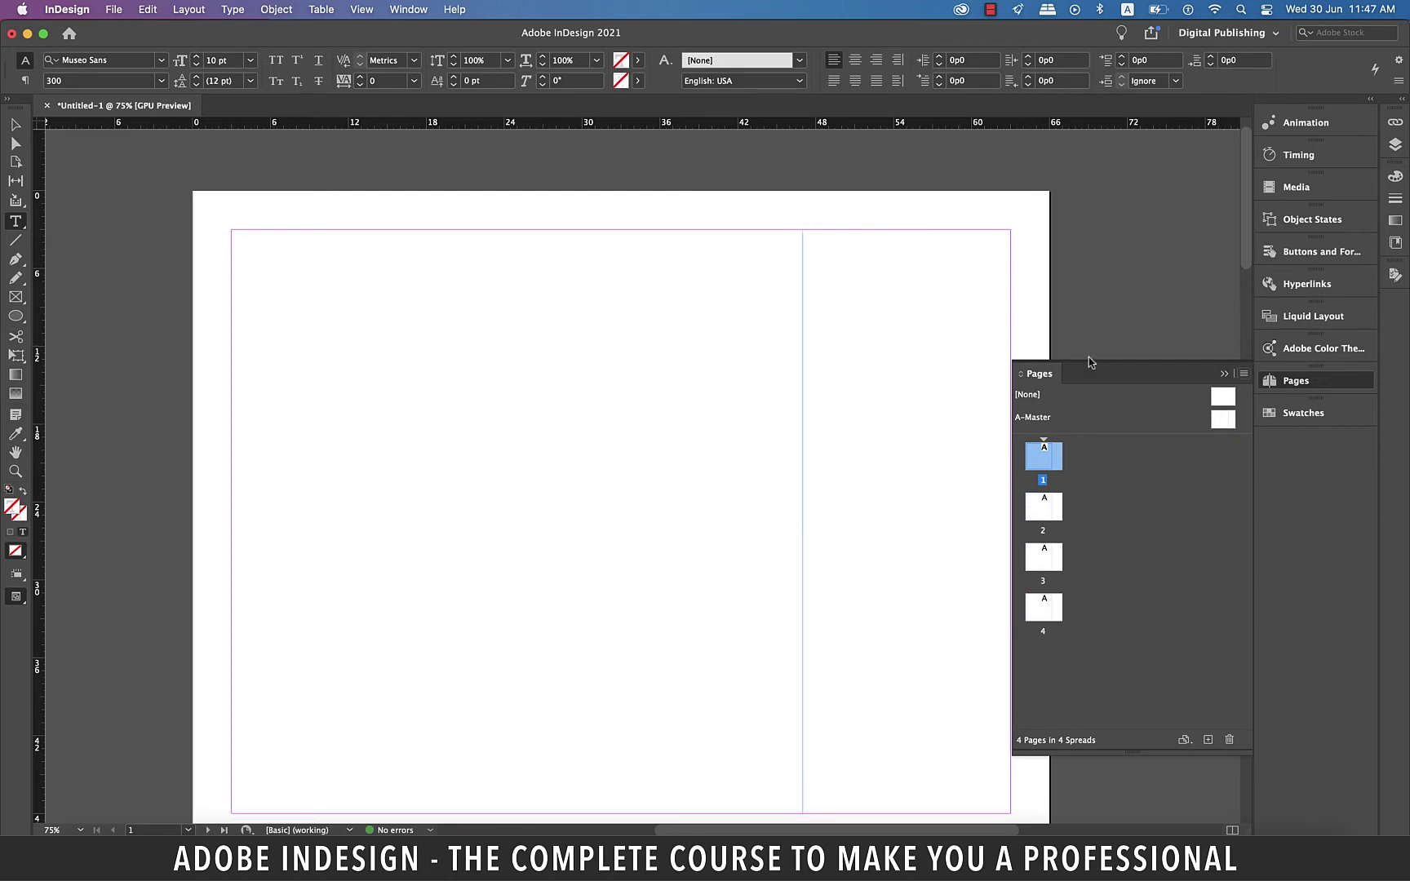
click(1223, 372)
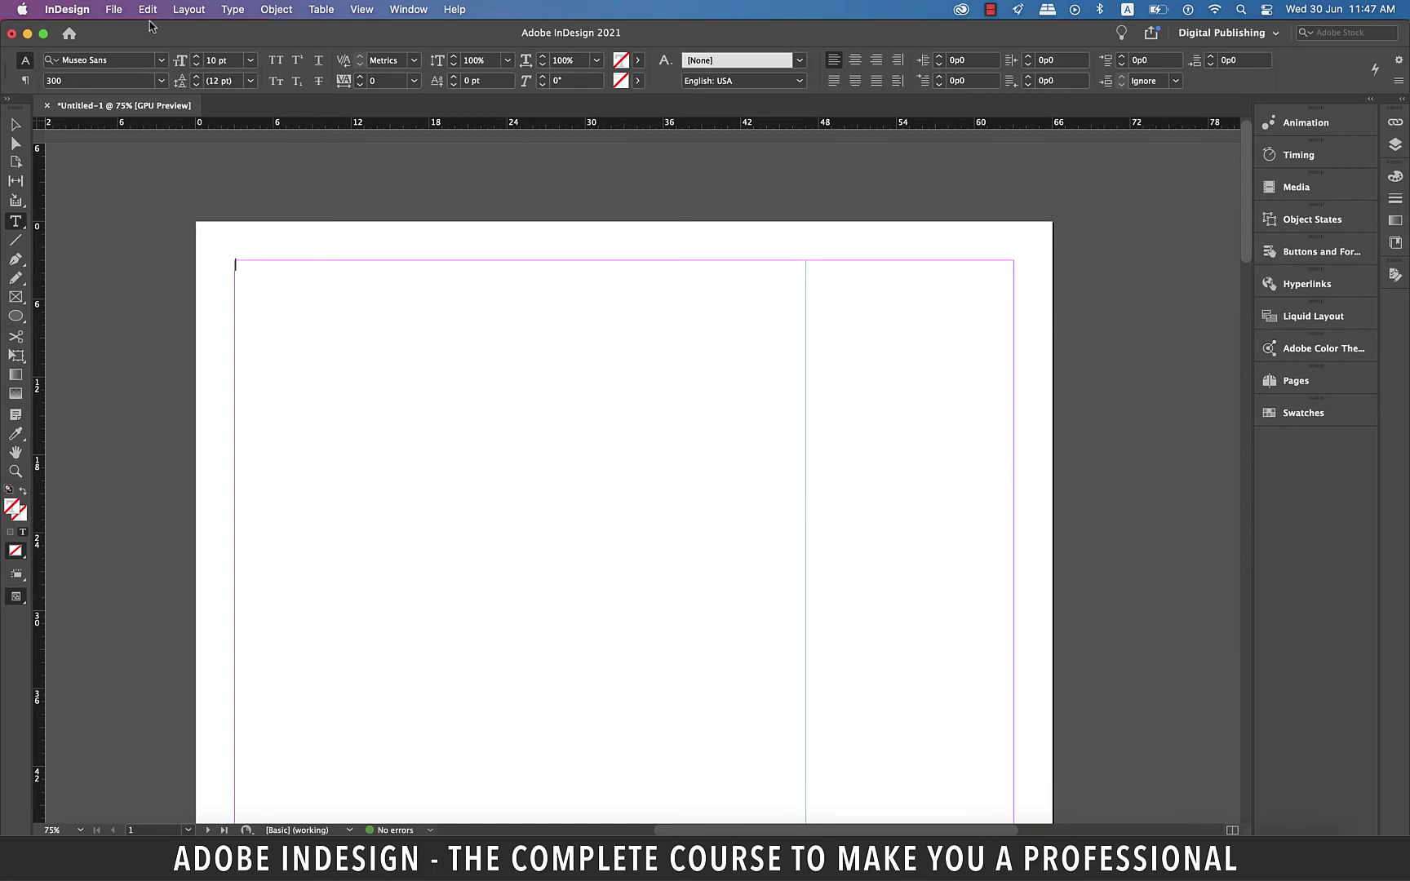
Step: Place Sheet2 of Income & Expenses.xlsx into the page 1 frame as a table
click(113, 10)
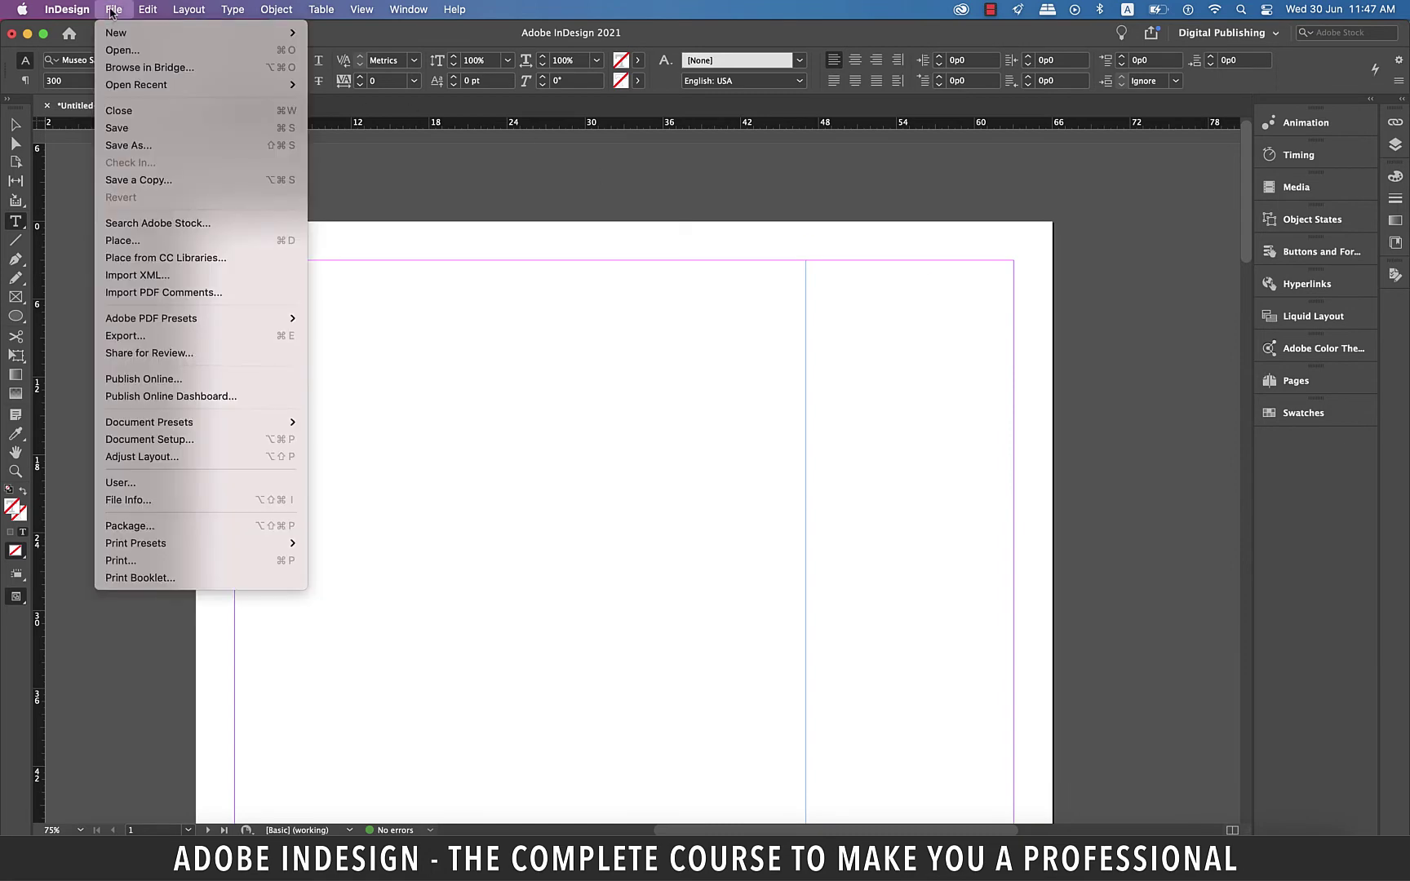
click(141, 240)
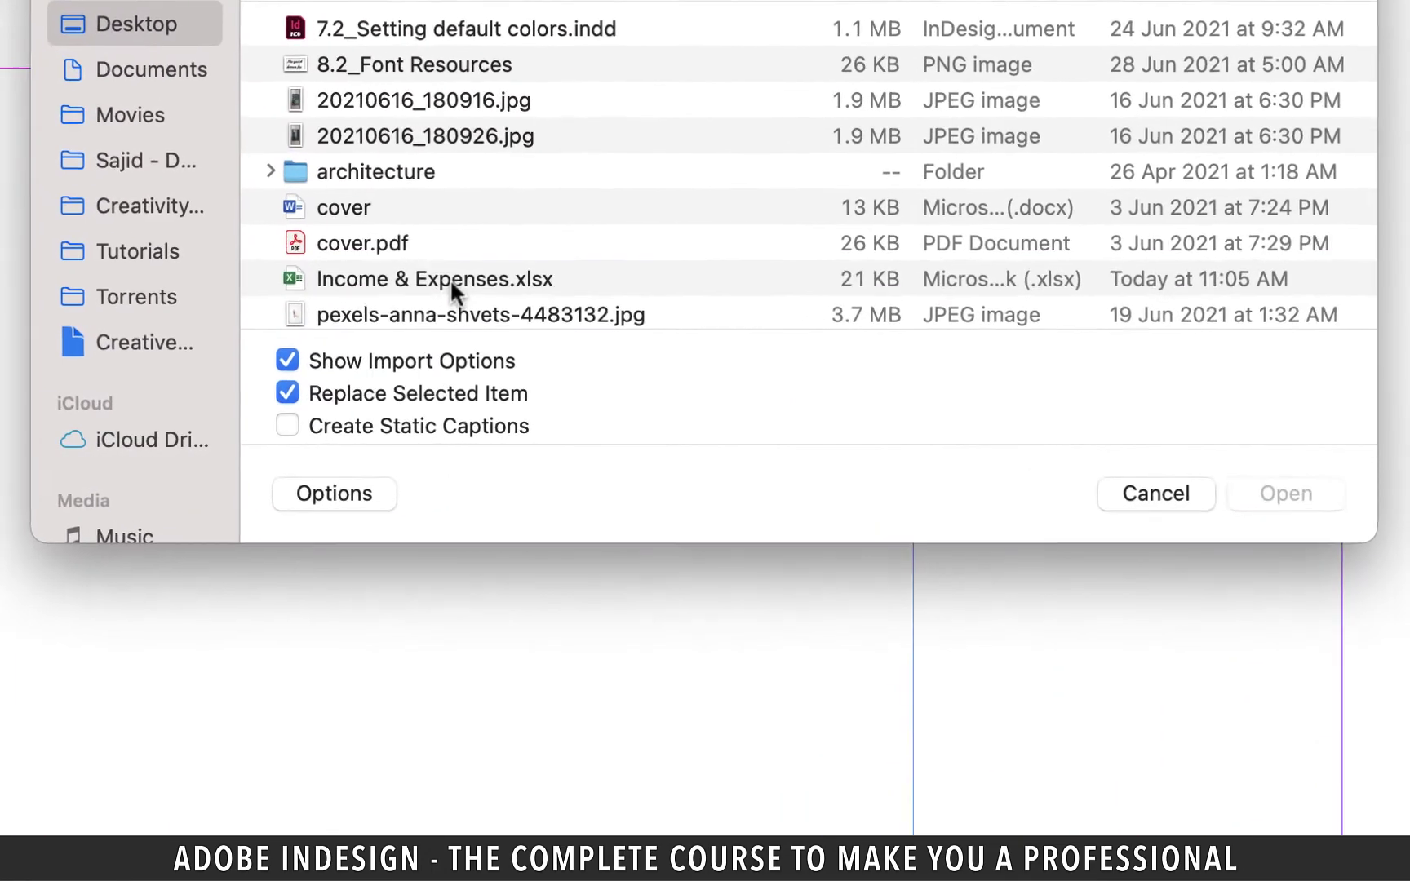
click(582, 364)
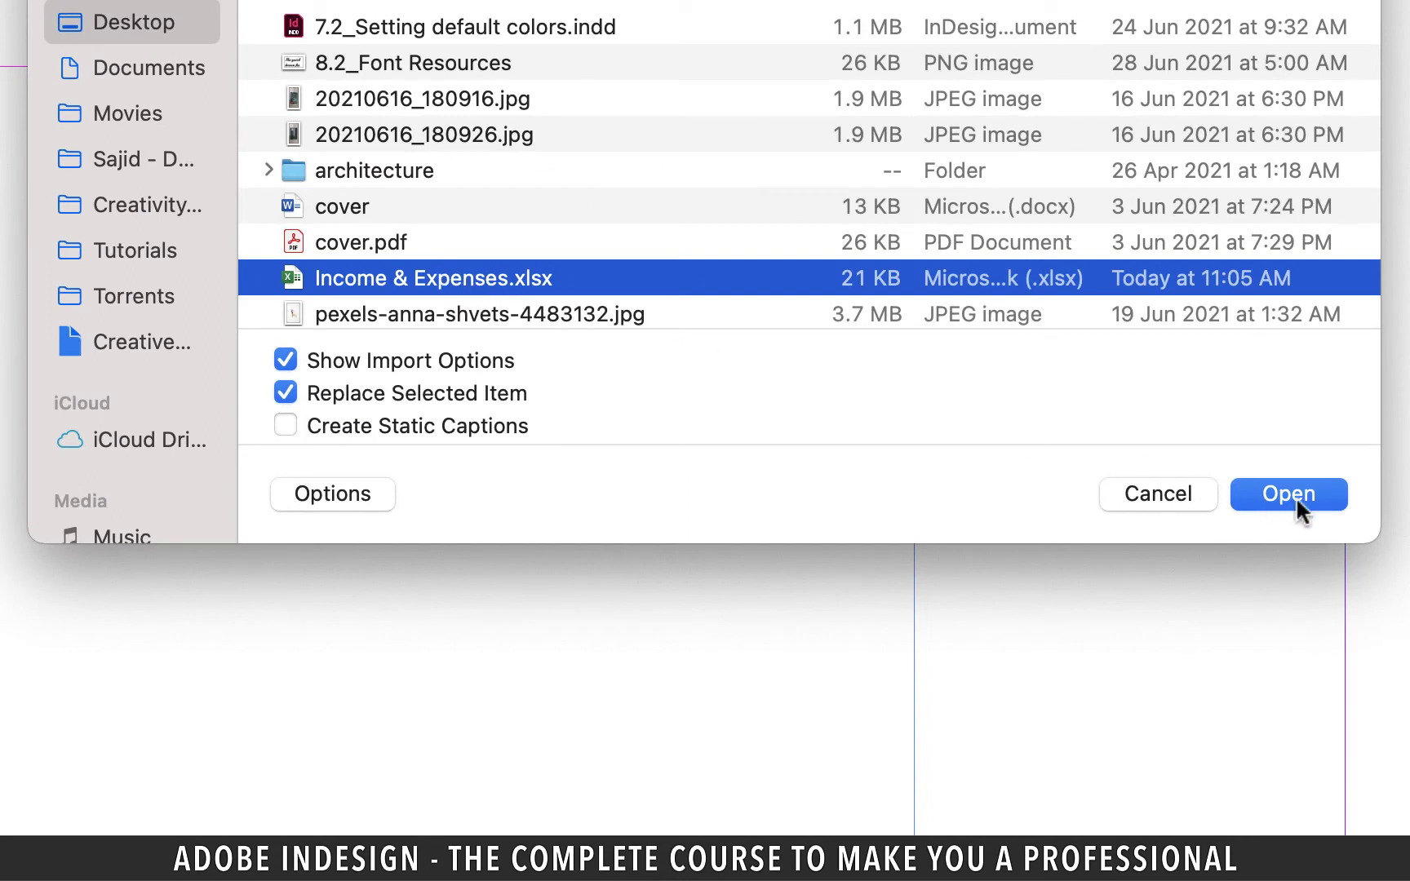
click(1319, 494)
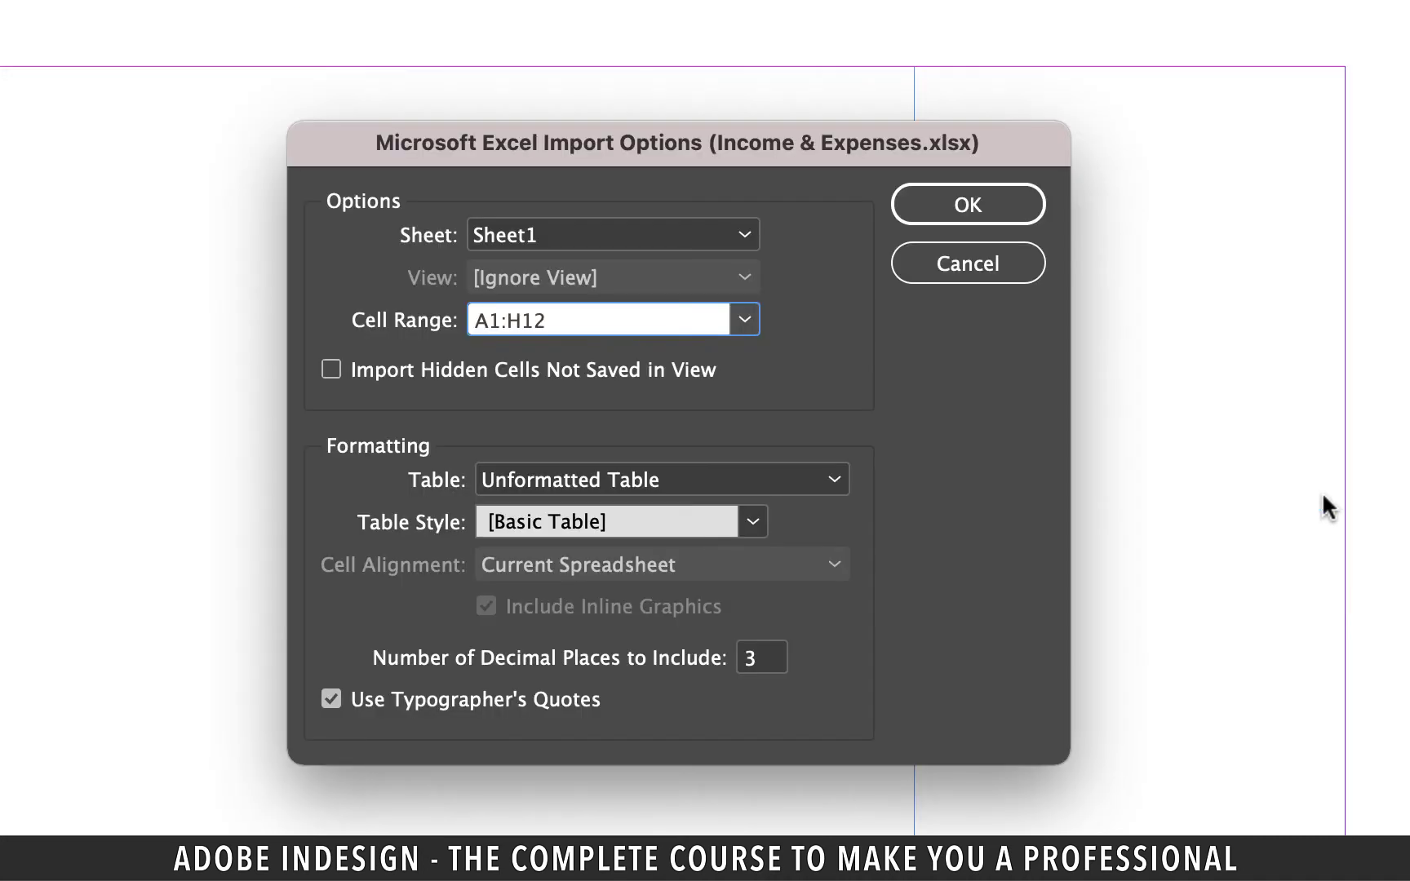
click(747, 242)
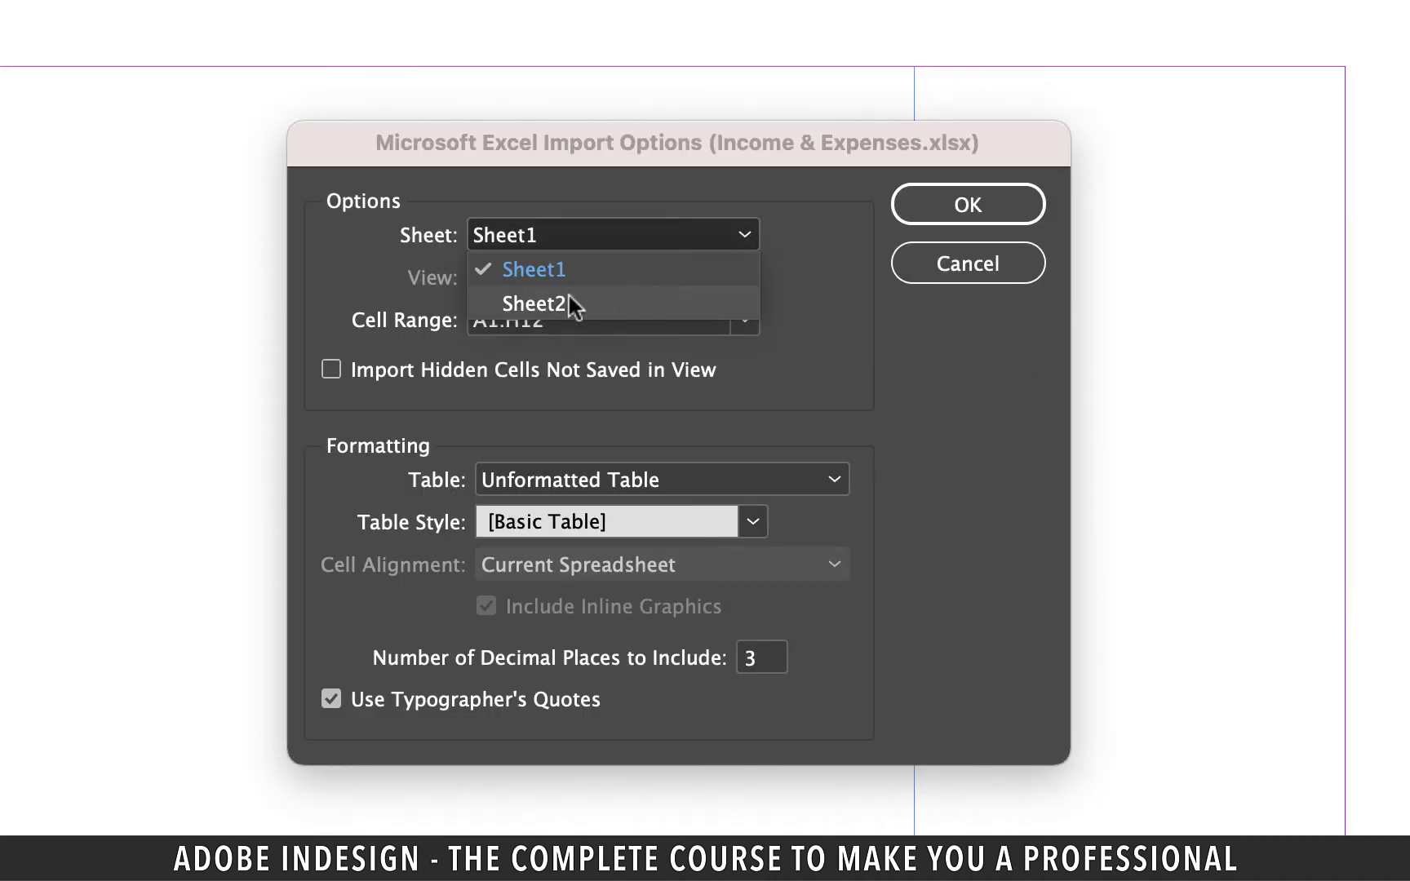
click(518, 302)
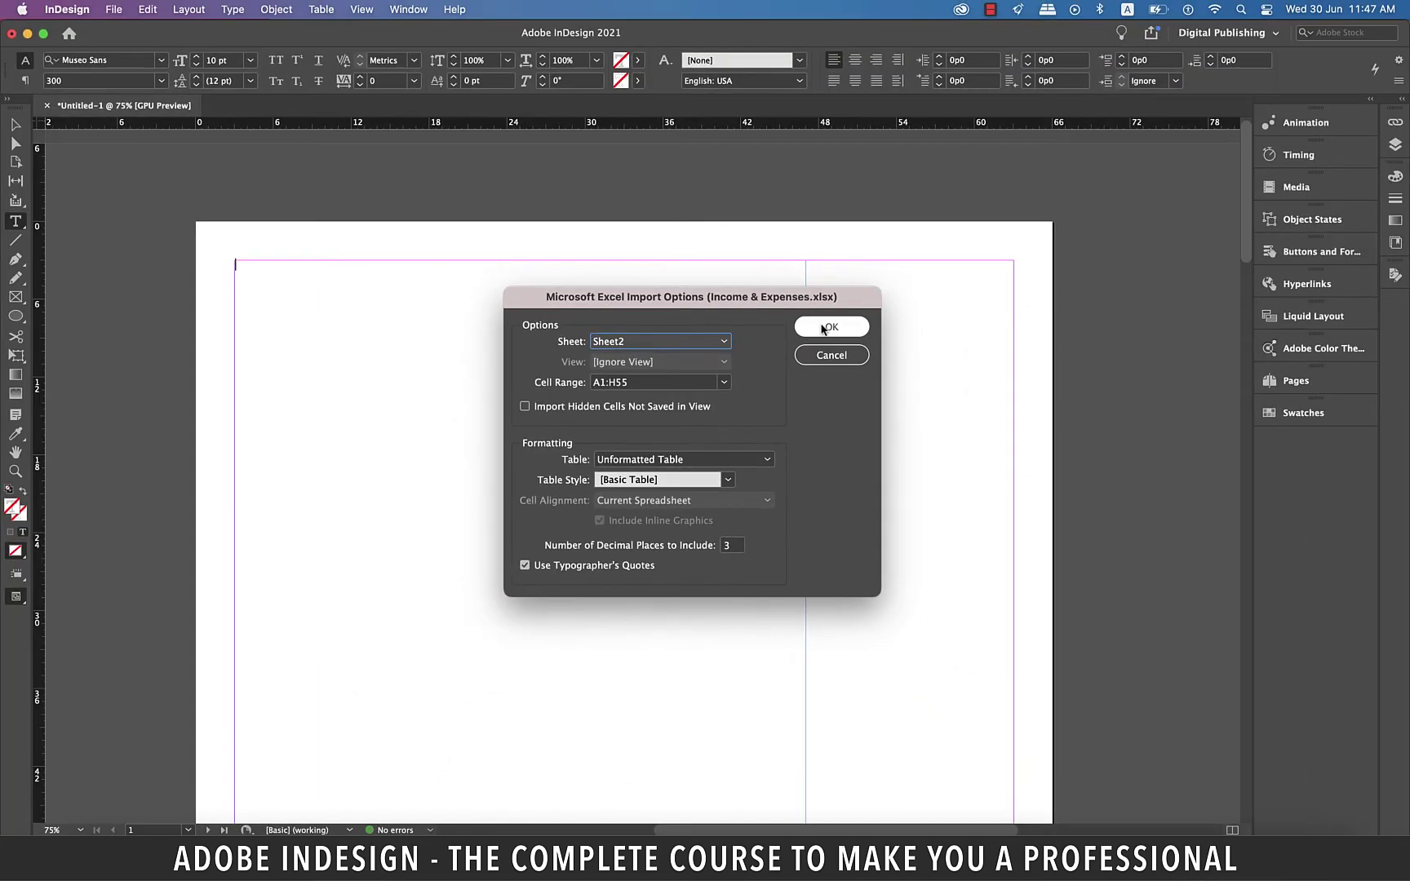
click(822, 328)
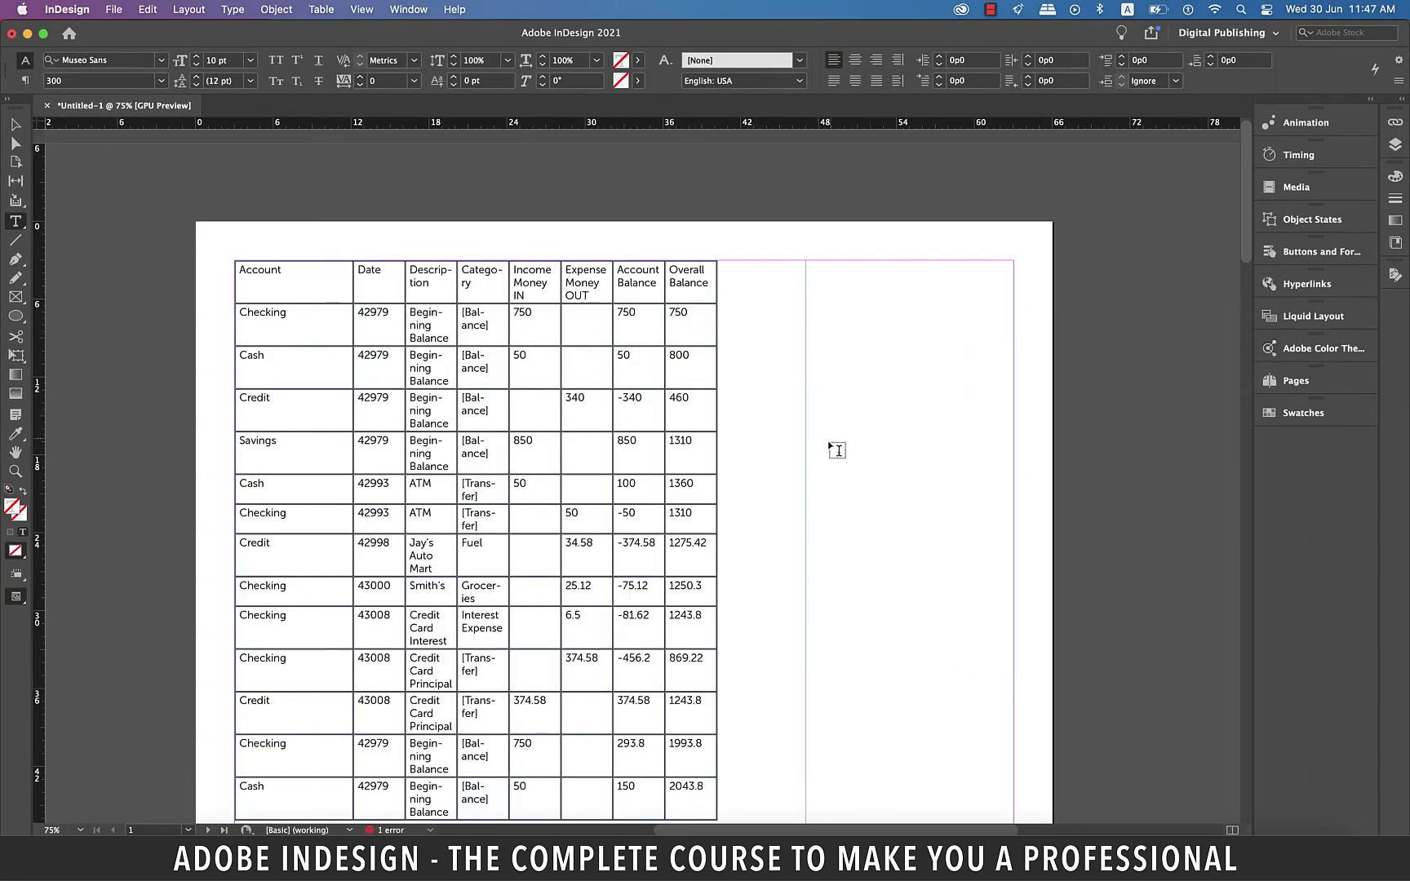
Step: Review the placed table across both pages and drag its last column wider
scroll(829, 447, down, 5)
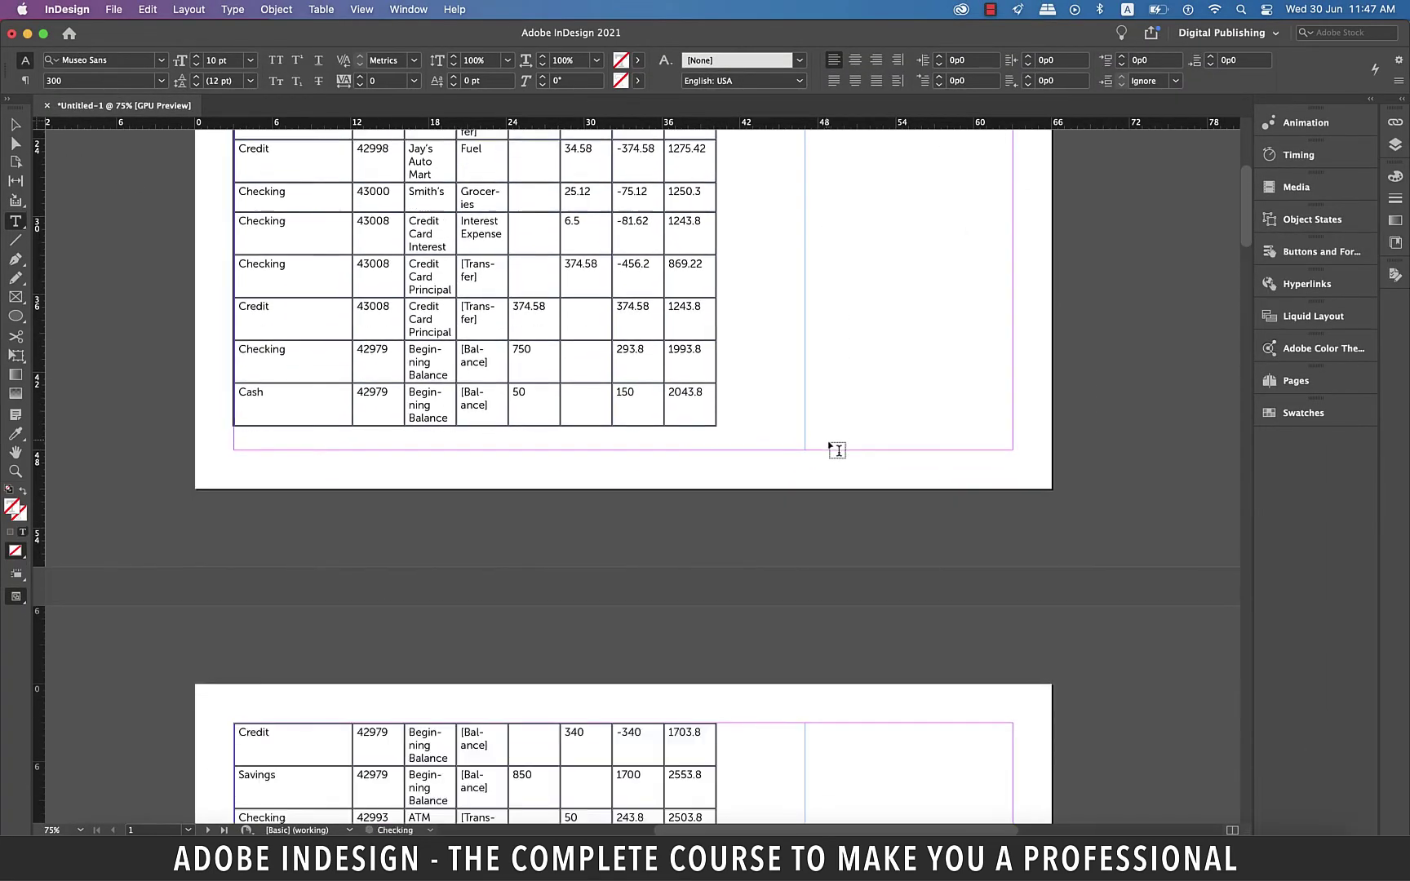
scroll(836, 449, down, 5)
scroll(831, 444, down, 3)
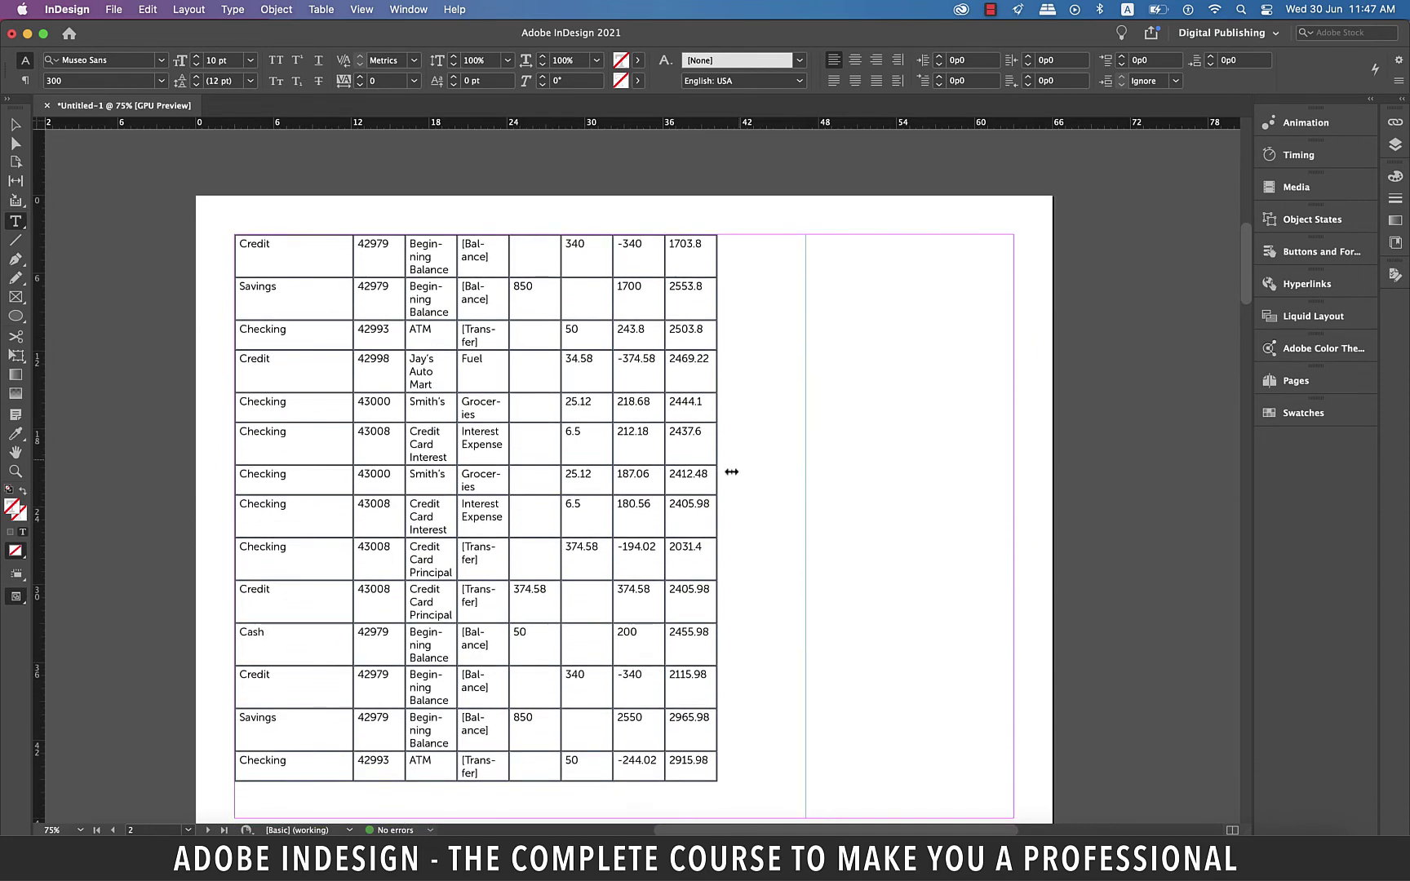
scroll(658, 495, up, 4)
scroll(658, 494, up, 2)
scroll(657, 494, up, 6)
scroll(711, 256, down, 1)
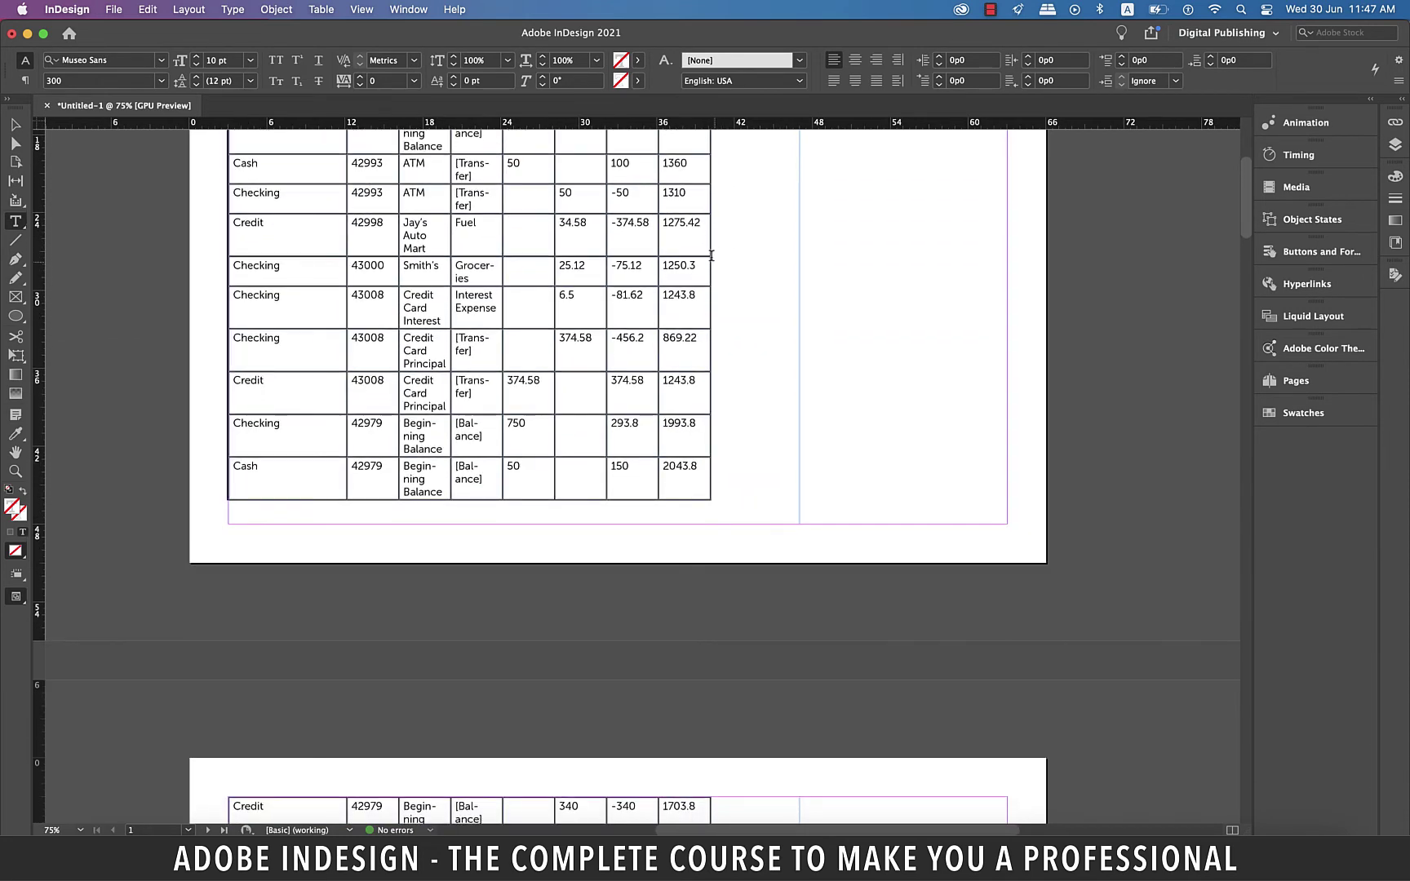
scroll(710, 257, down, 1)
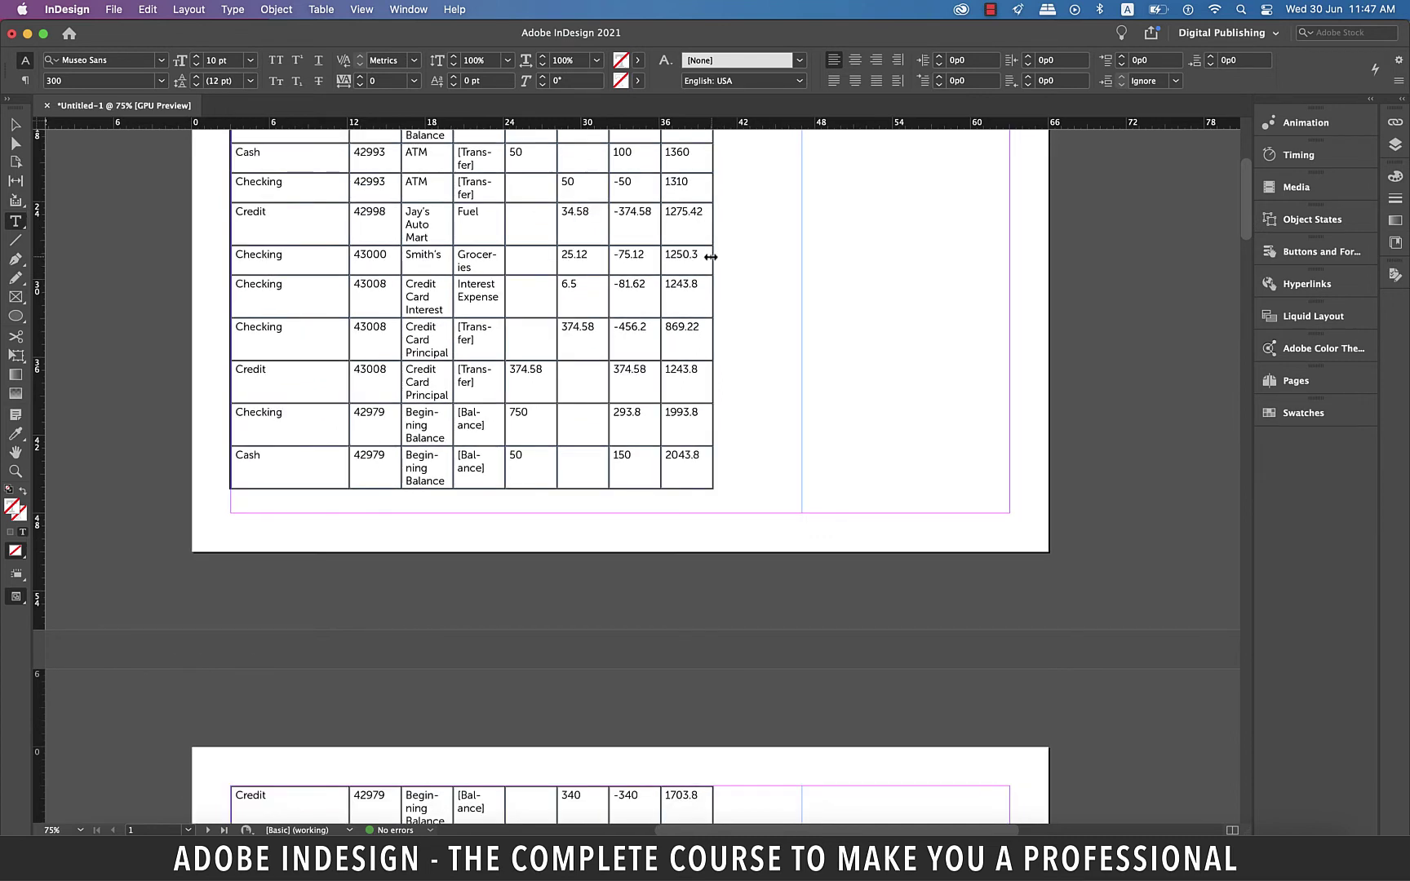
drag(711, 256, 755, 258)
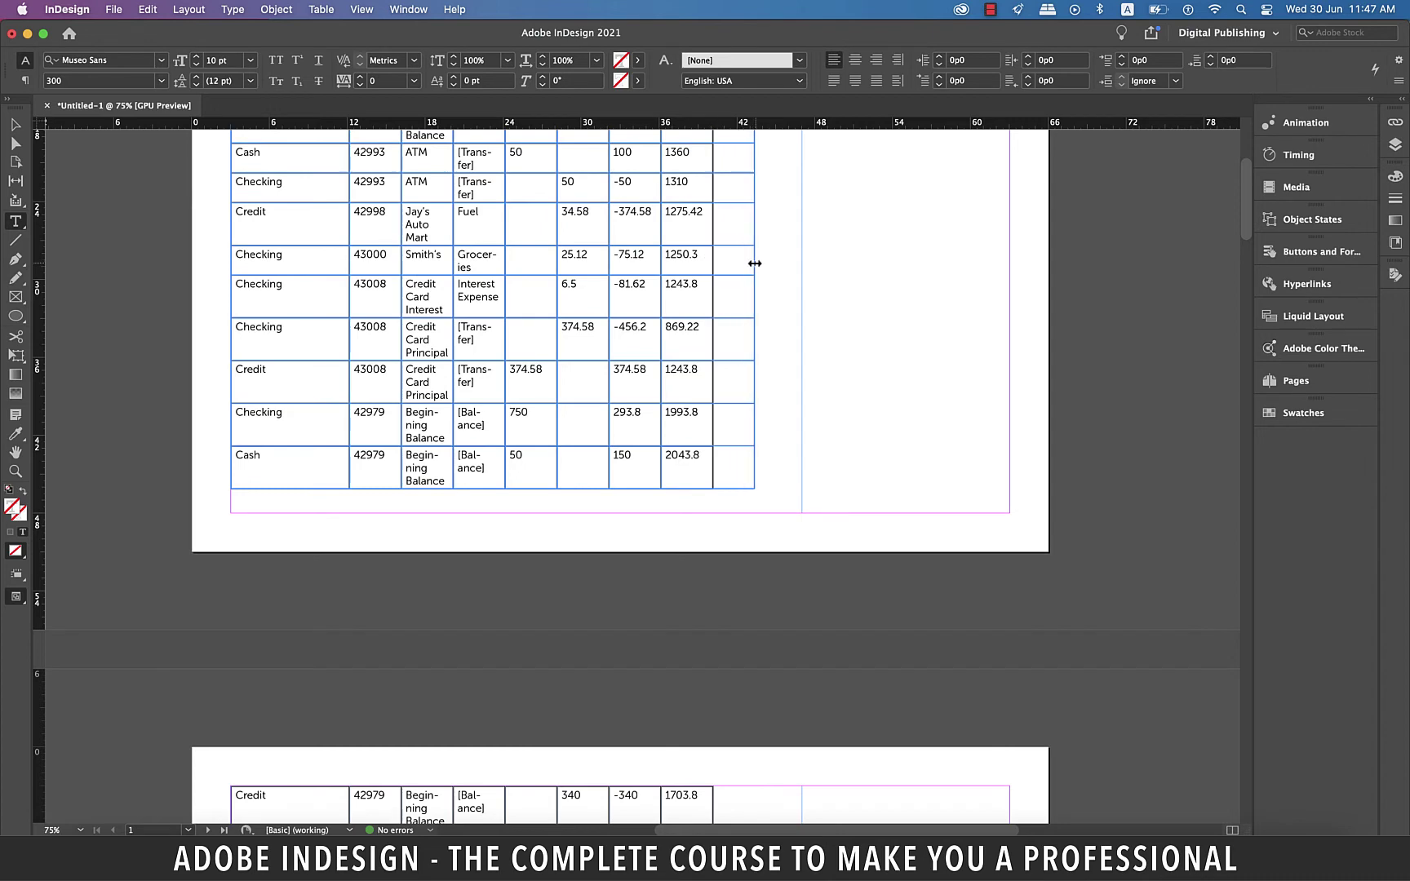
Step: Widen the Overall Balance column a little more and scroll to check the table
scroll(764, 271, down, 5)
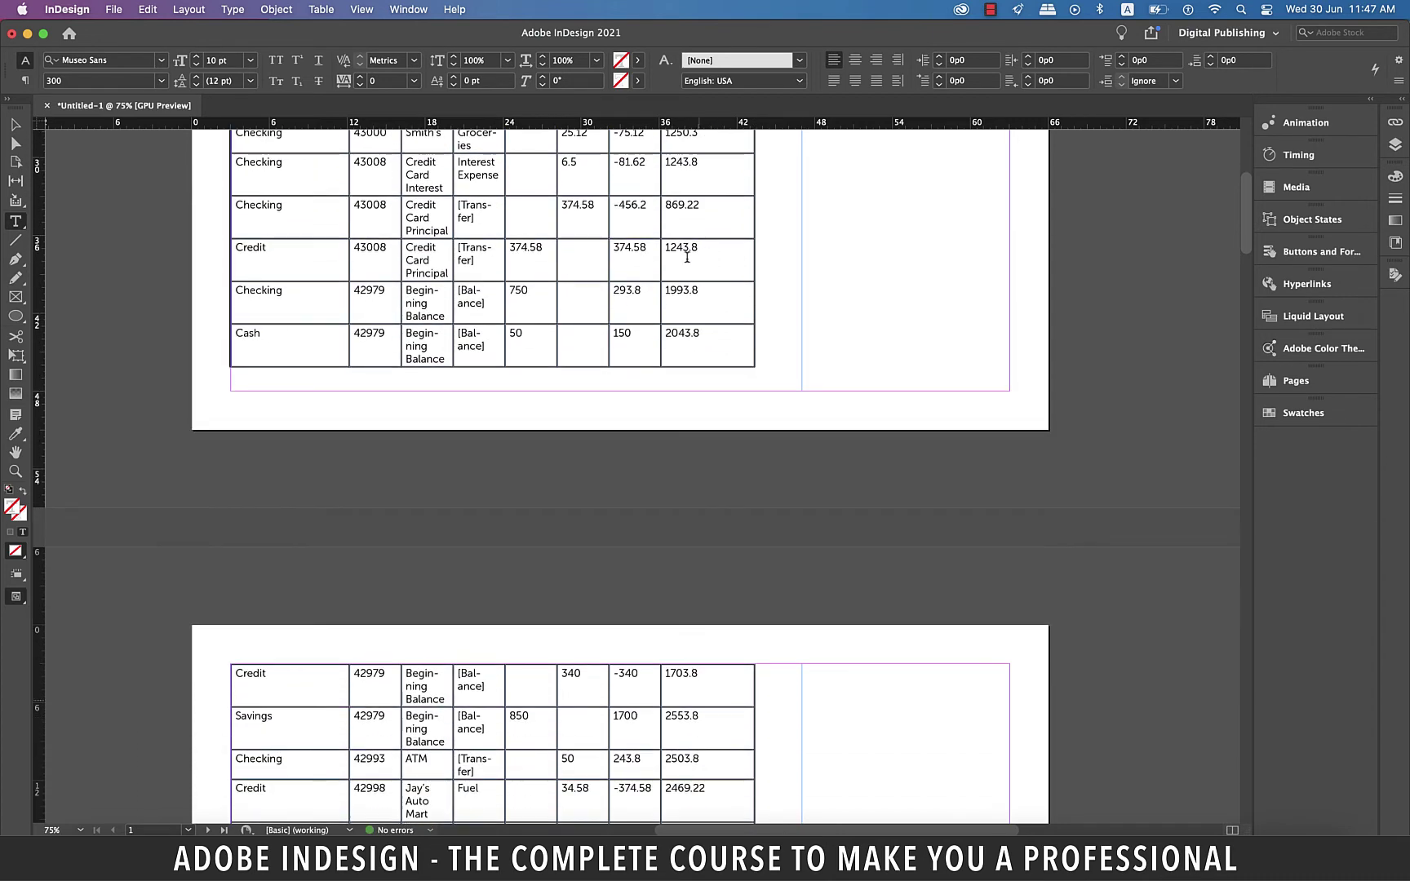
drag(662, 256, 682, 258)
scroll(691, 299, up, 8)
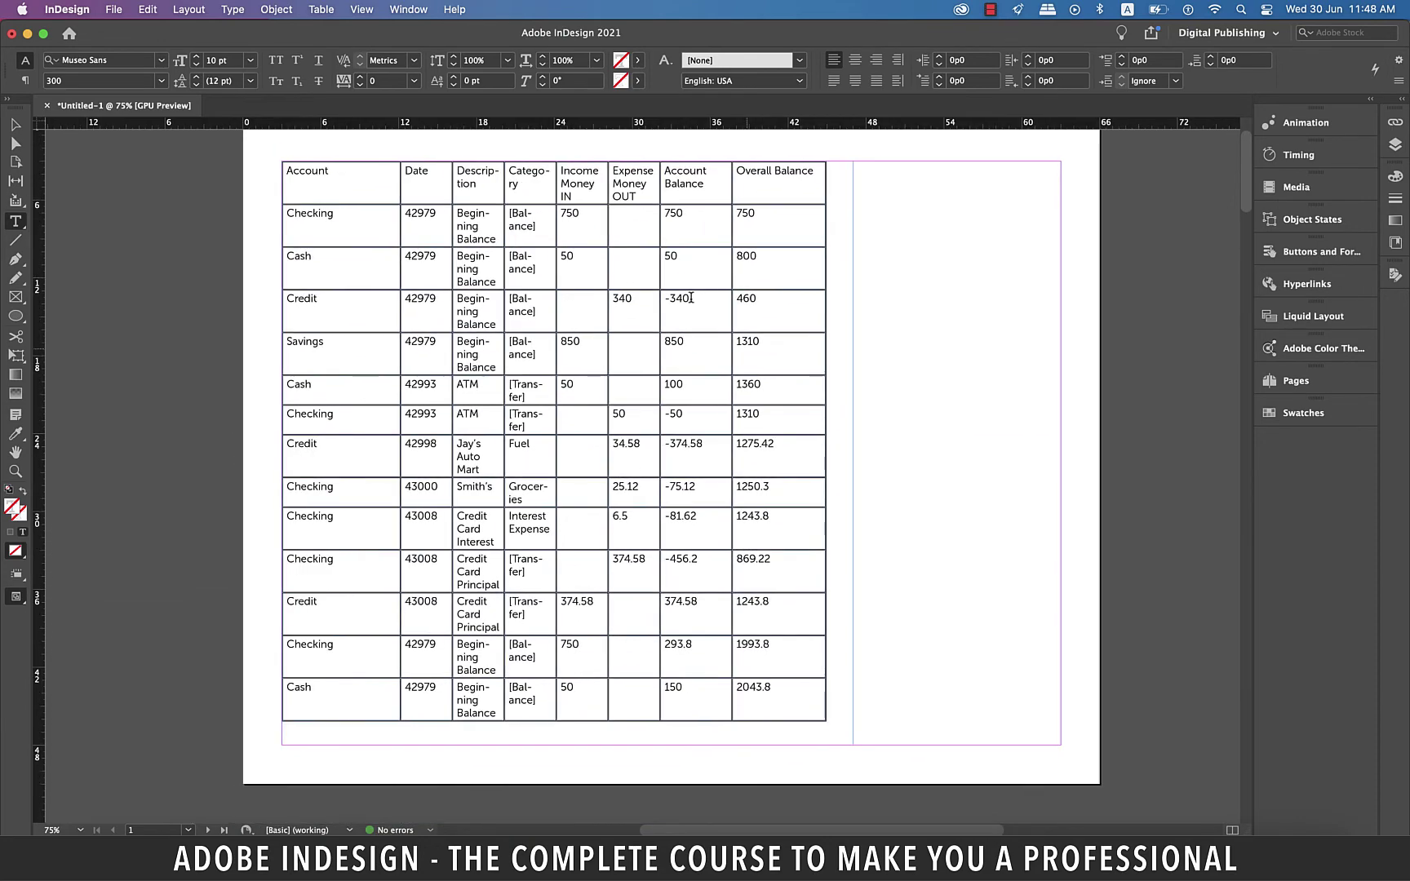
scroll(690, 298, down, 6)
scroll(701, 310, down, 7)
scroll(702, 310, down, 7)
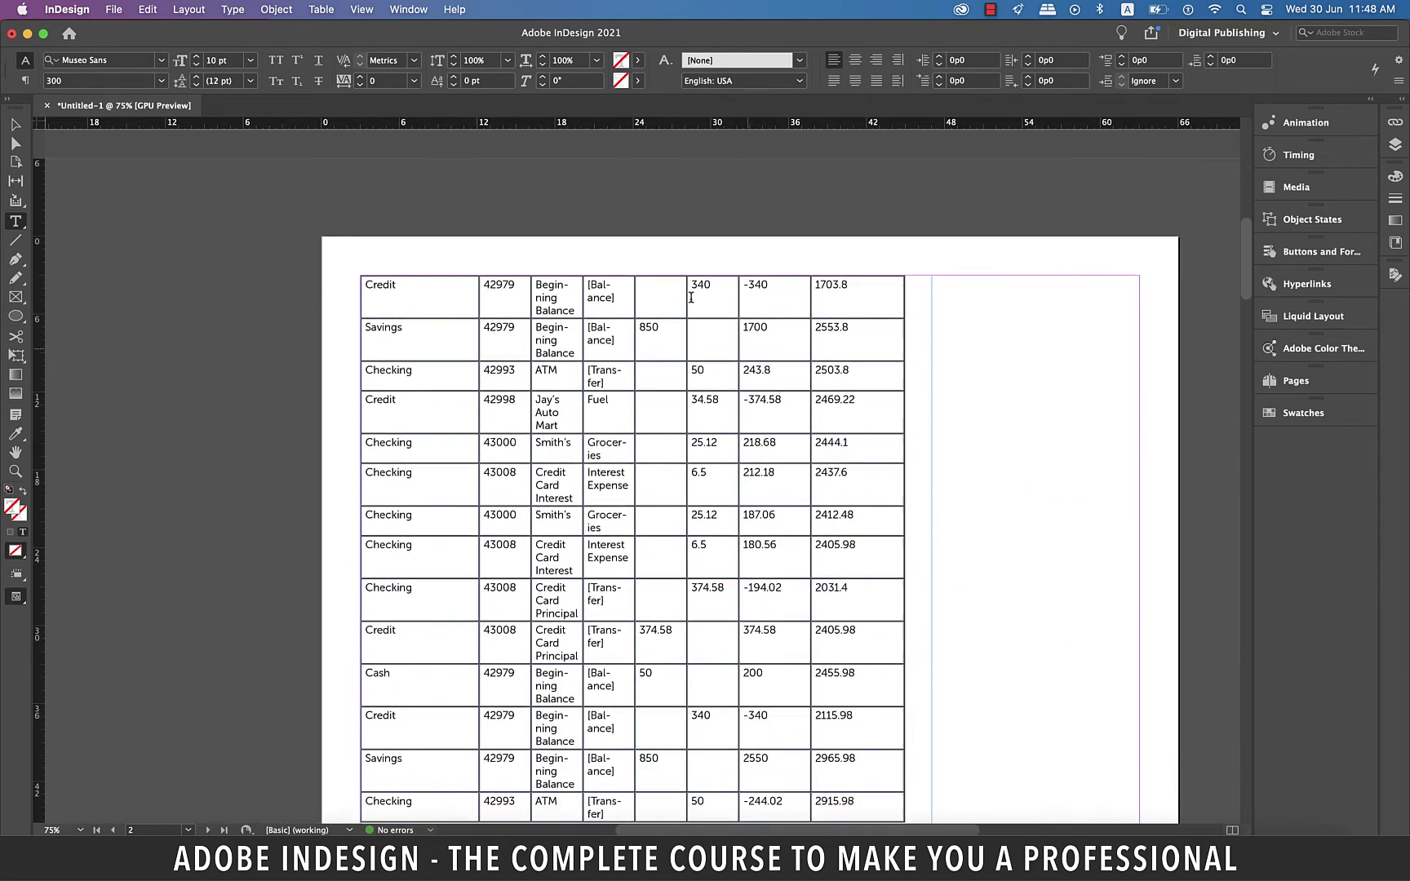
scroll(699, 307, up, 10)
scroll(693, 301, up, 8)
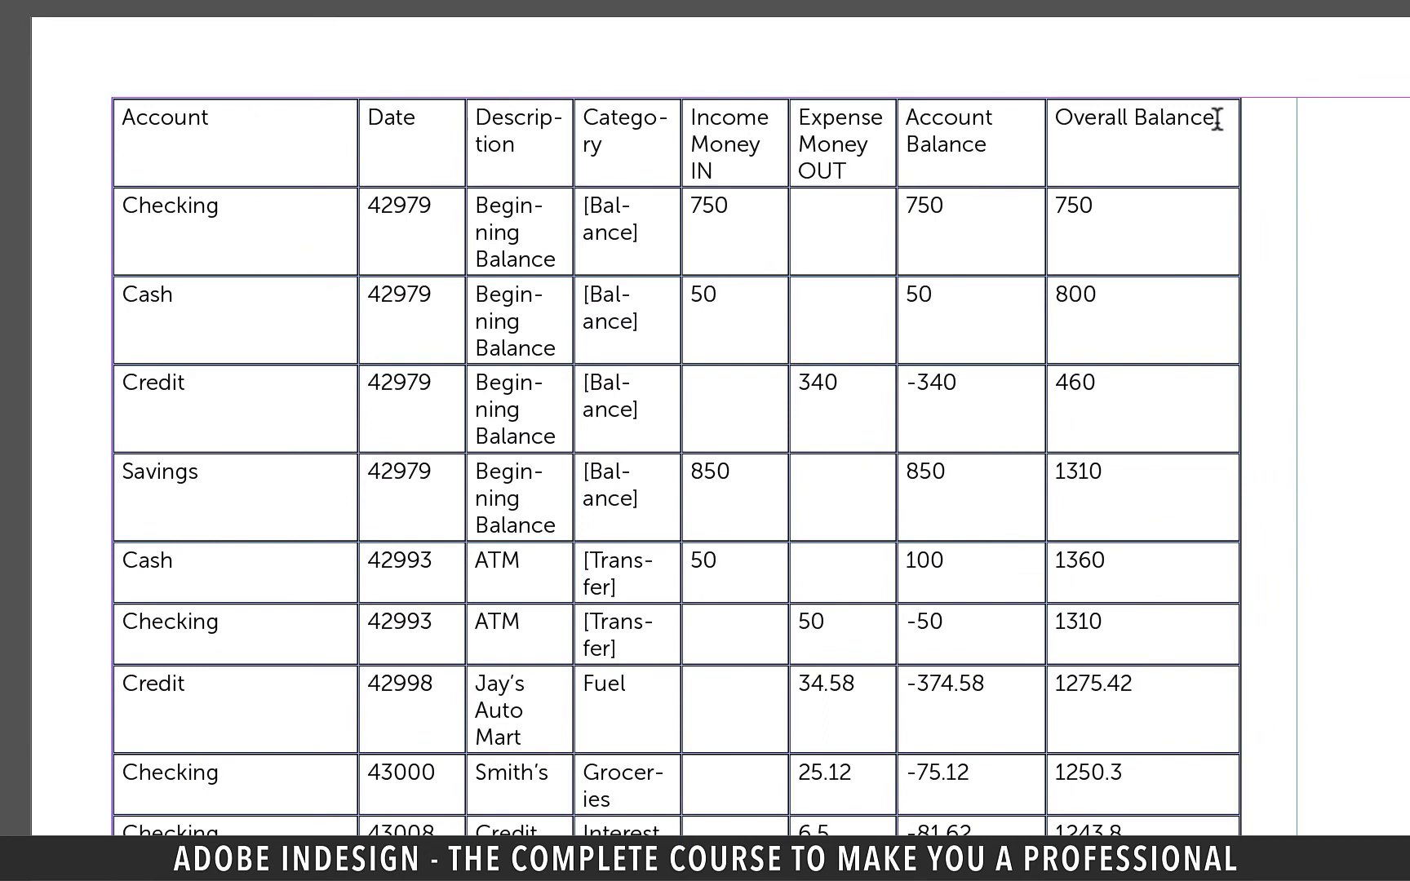
Step: Convert the eight-column Sheet2 heading row into a header row that repeats on every page
drag(893, 285, 646, 287)
mouse_move(703, 124)
mouse_down()
mouse_move(368, 126)
mouse_move(271, 142)
mouse_up()
right_click(551, 362)
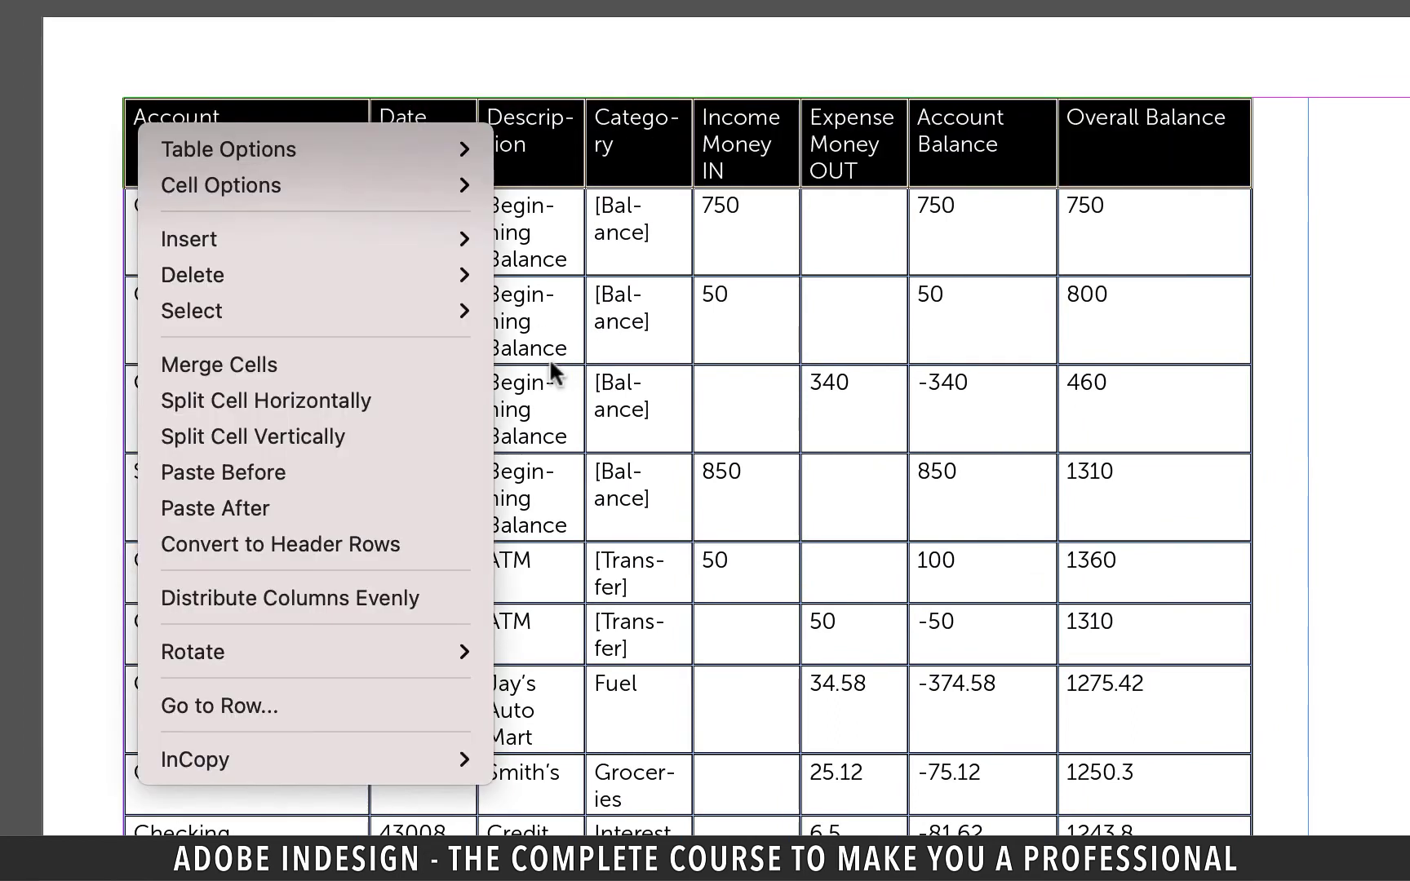
click(298, 544)
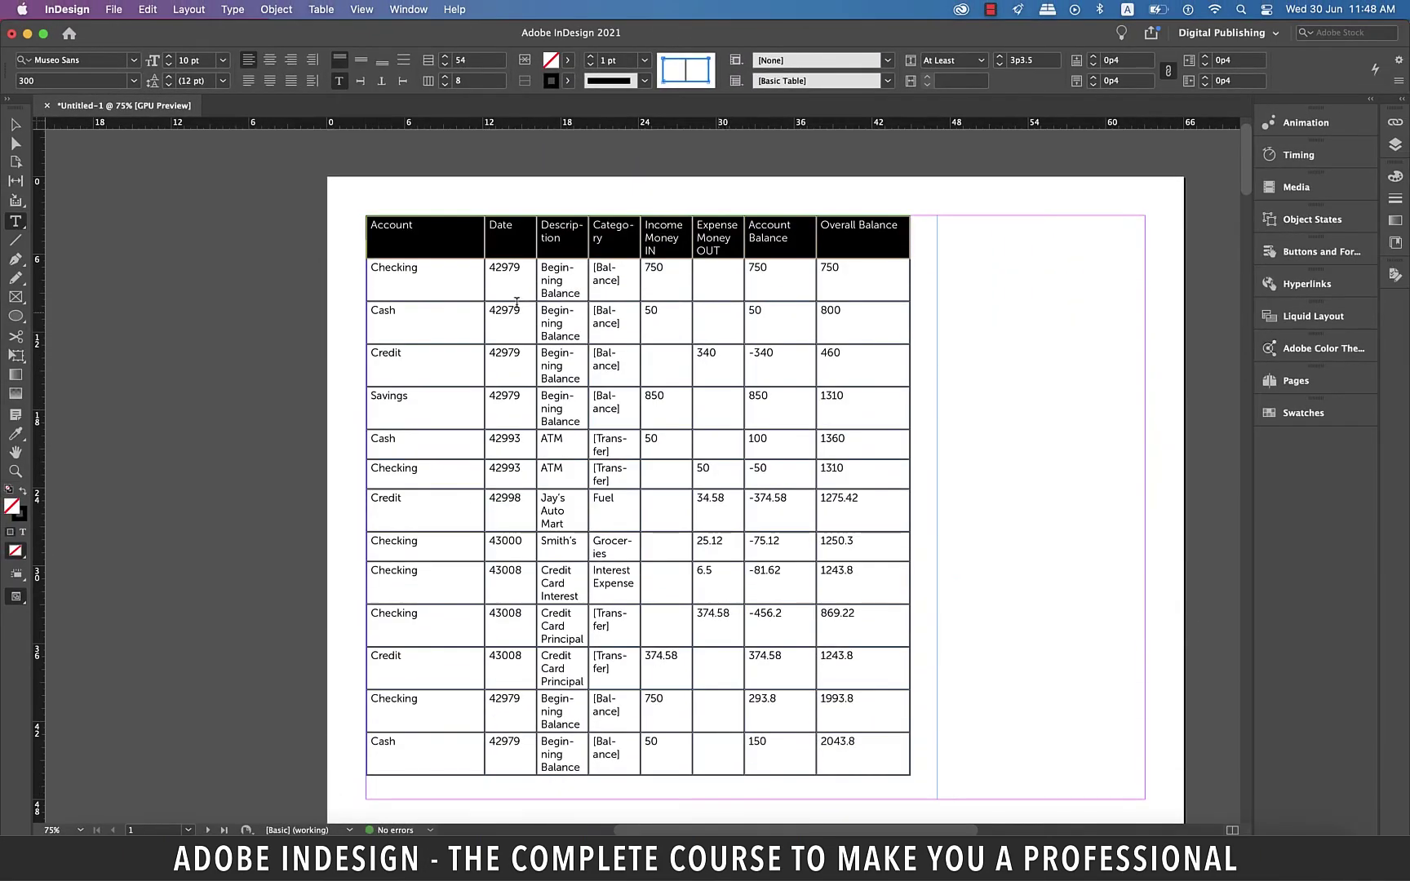
click(465, 235)
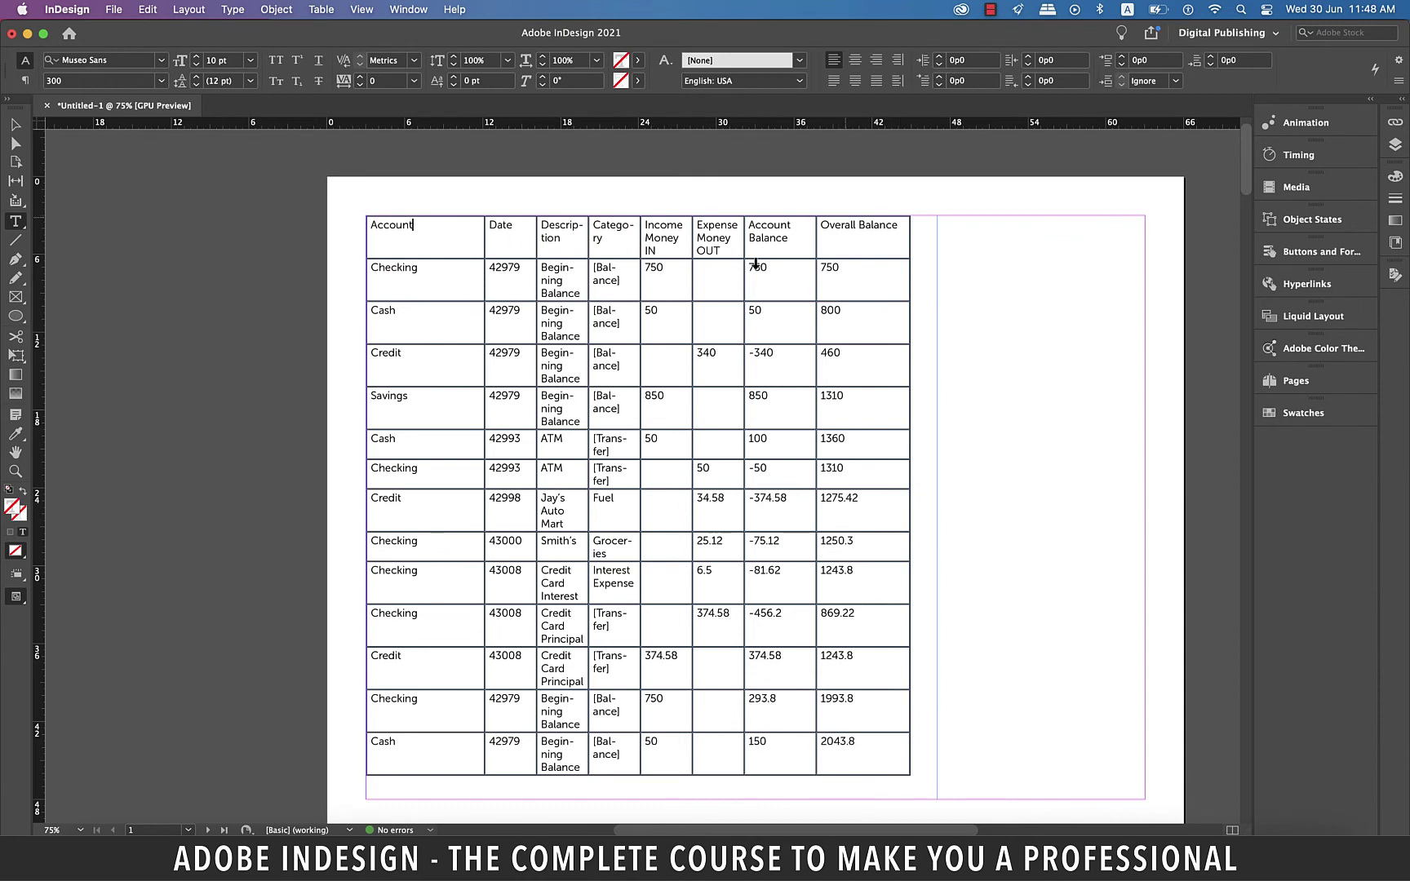
scroll(839, 276, down, 1)
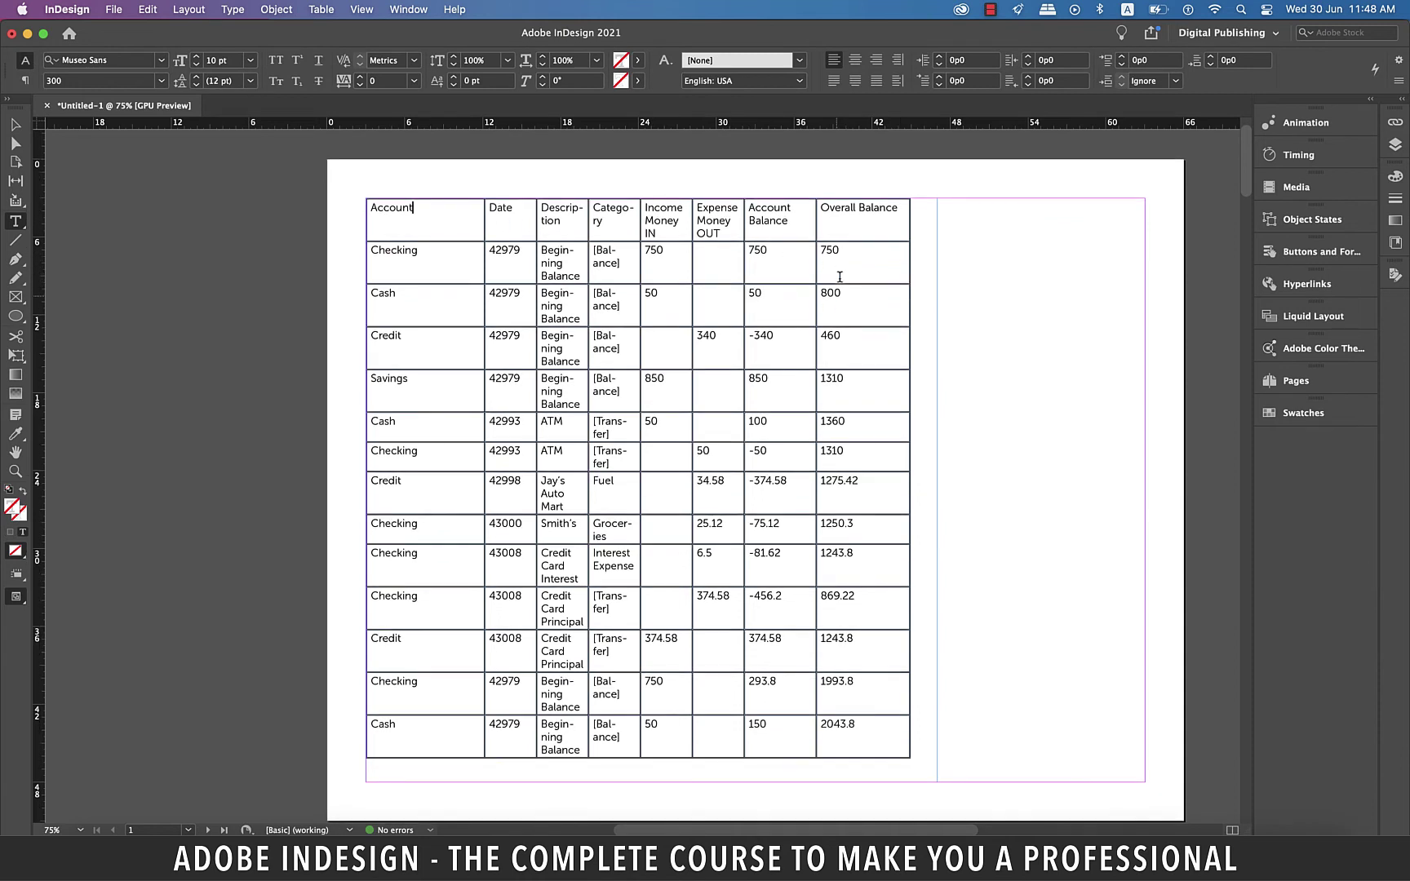
scroll(839, 276, up, 1)
scroll(839, 277, up, 2)
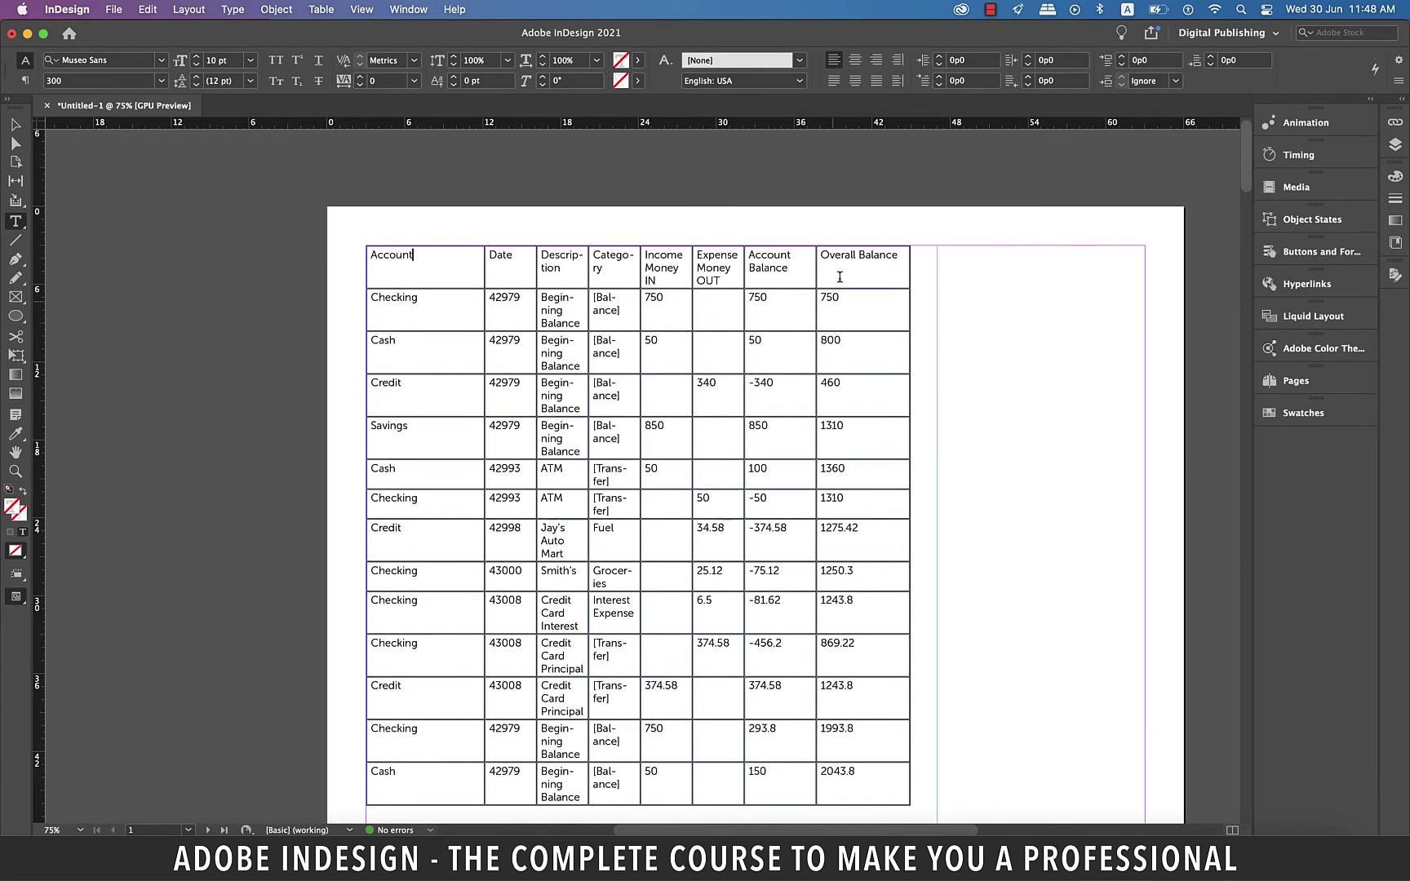
scroll(839, 277, down, 1)
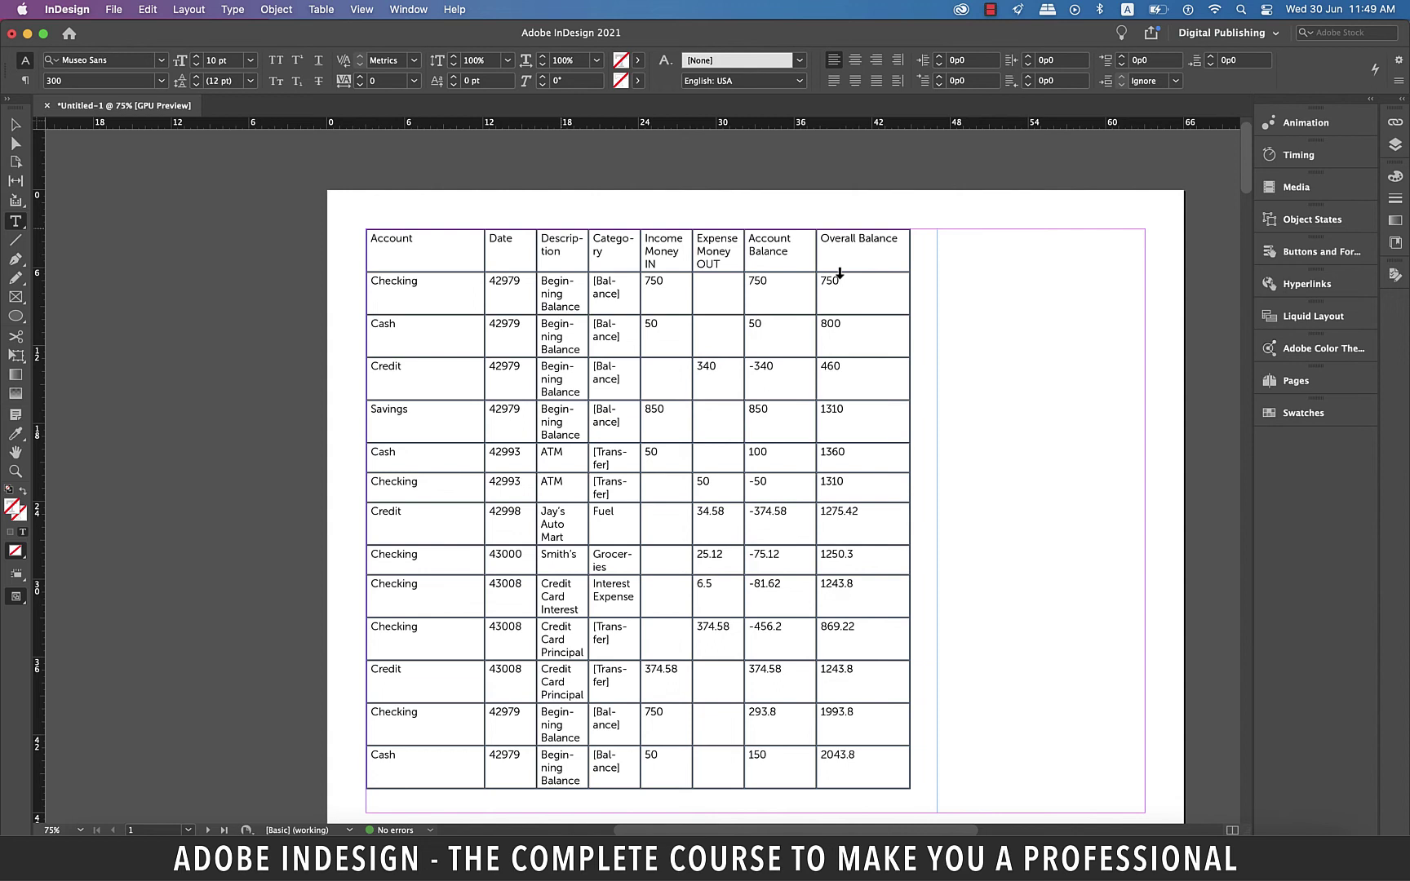
Step: Drag the Description column around, placing it after Category and then next to Account
click(561, 223)
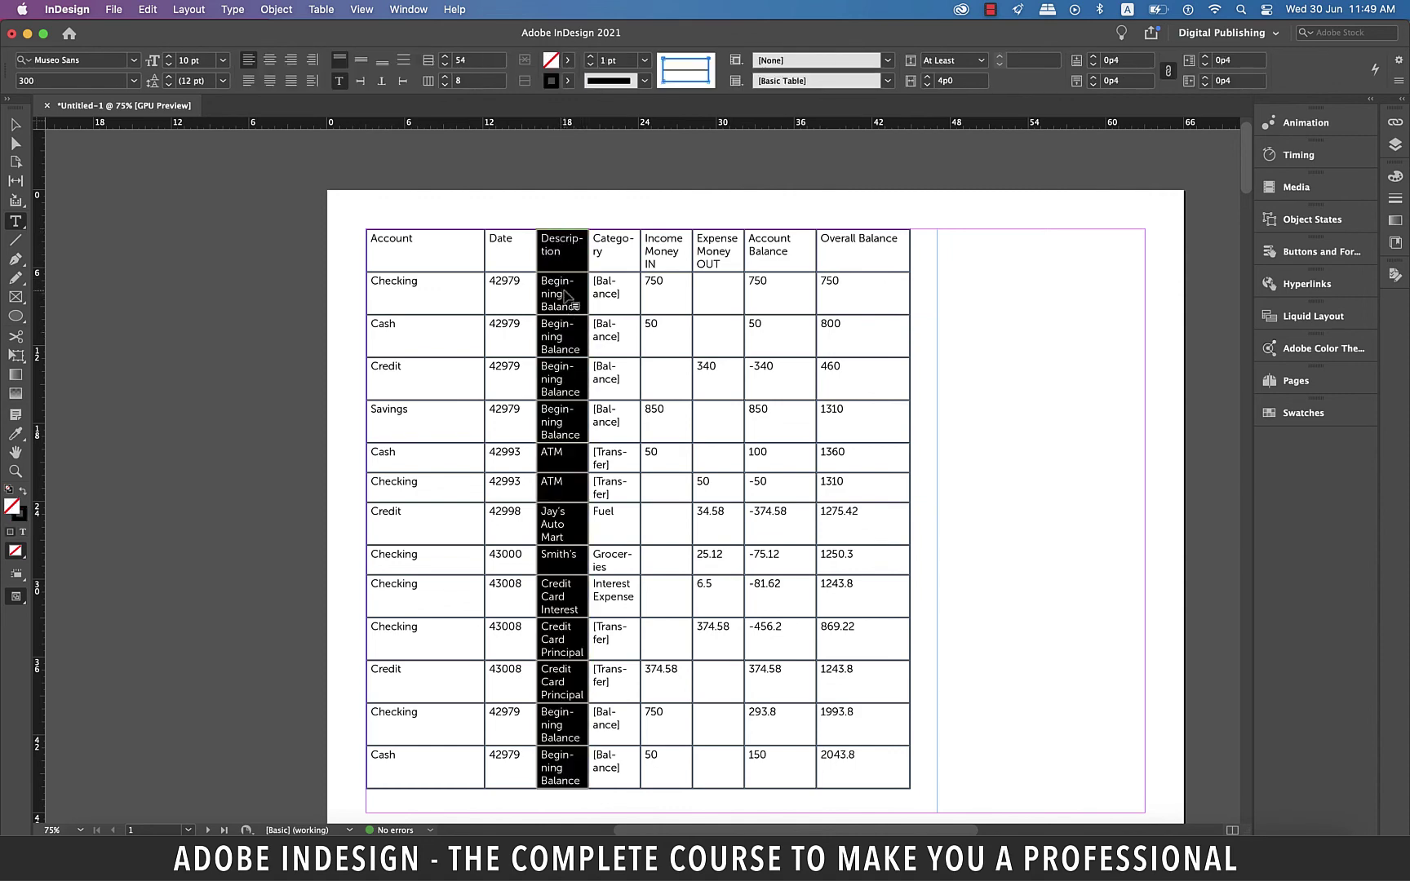
scroll(652, 318, down, 10)
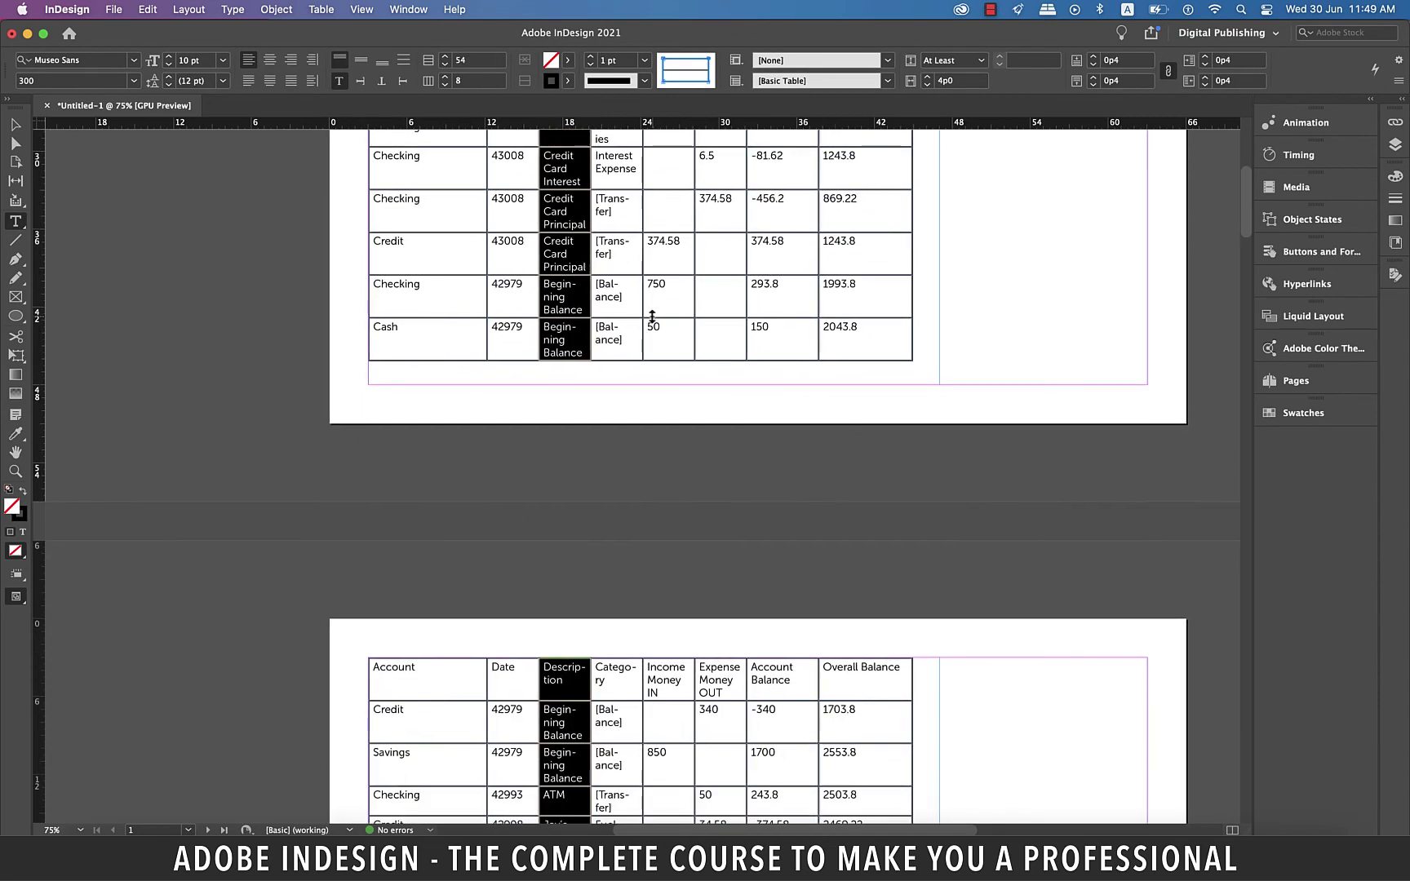
scroll(652, 319, up, 9)
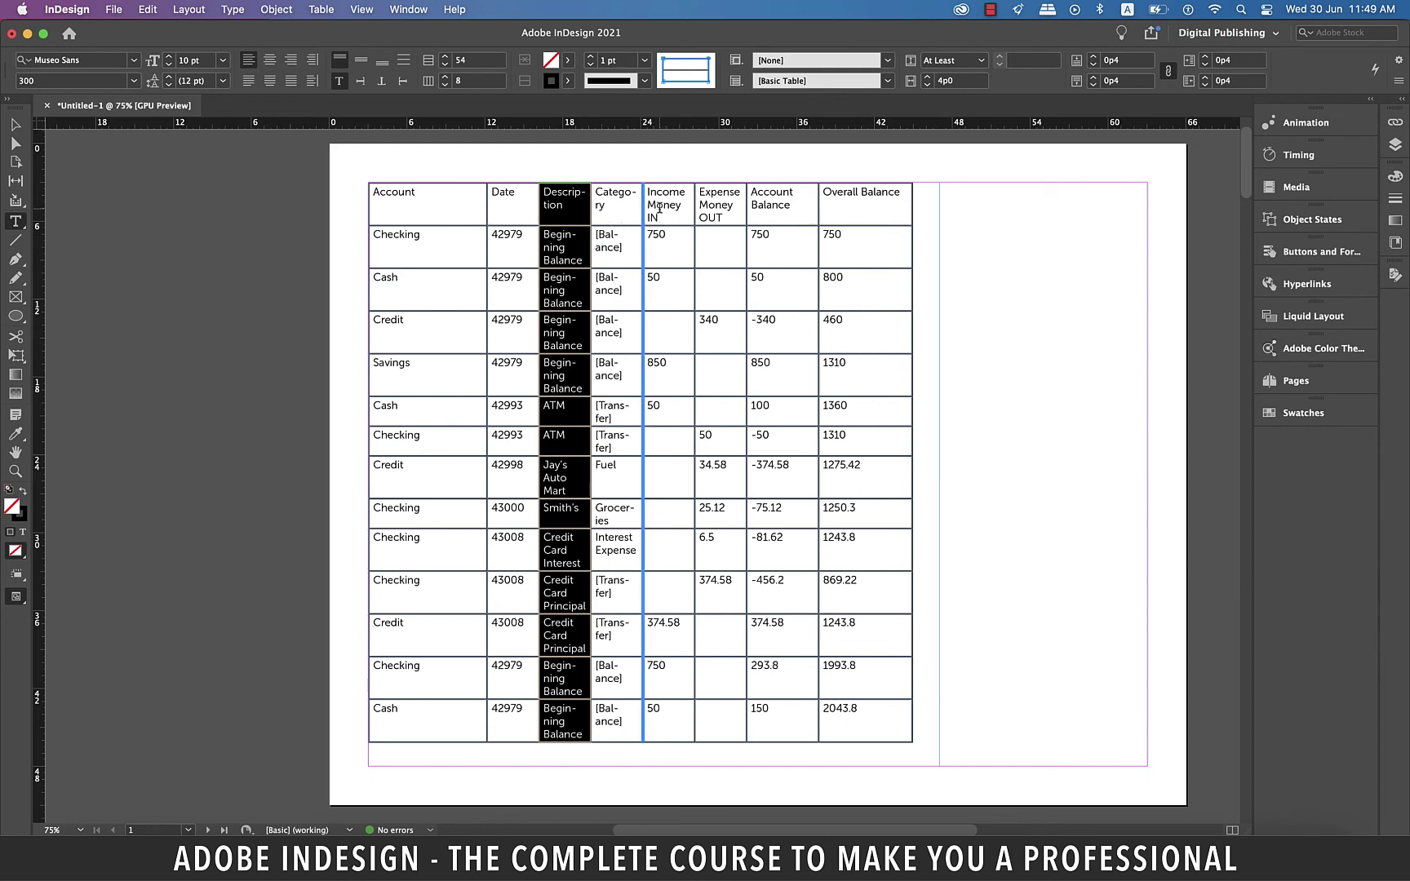
drag(659, 209, 659, 209)
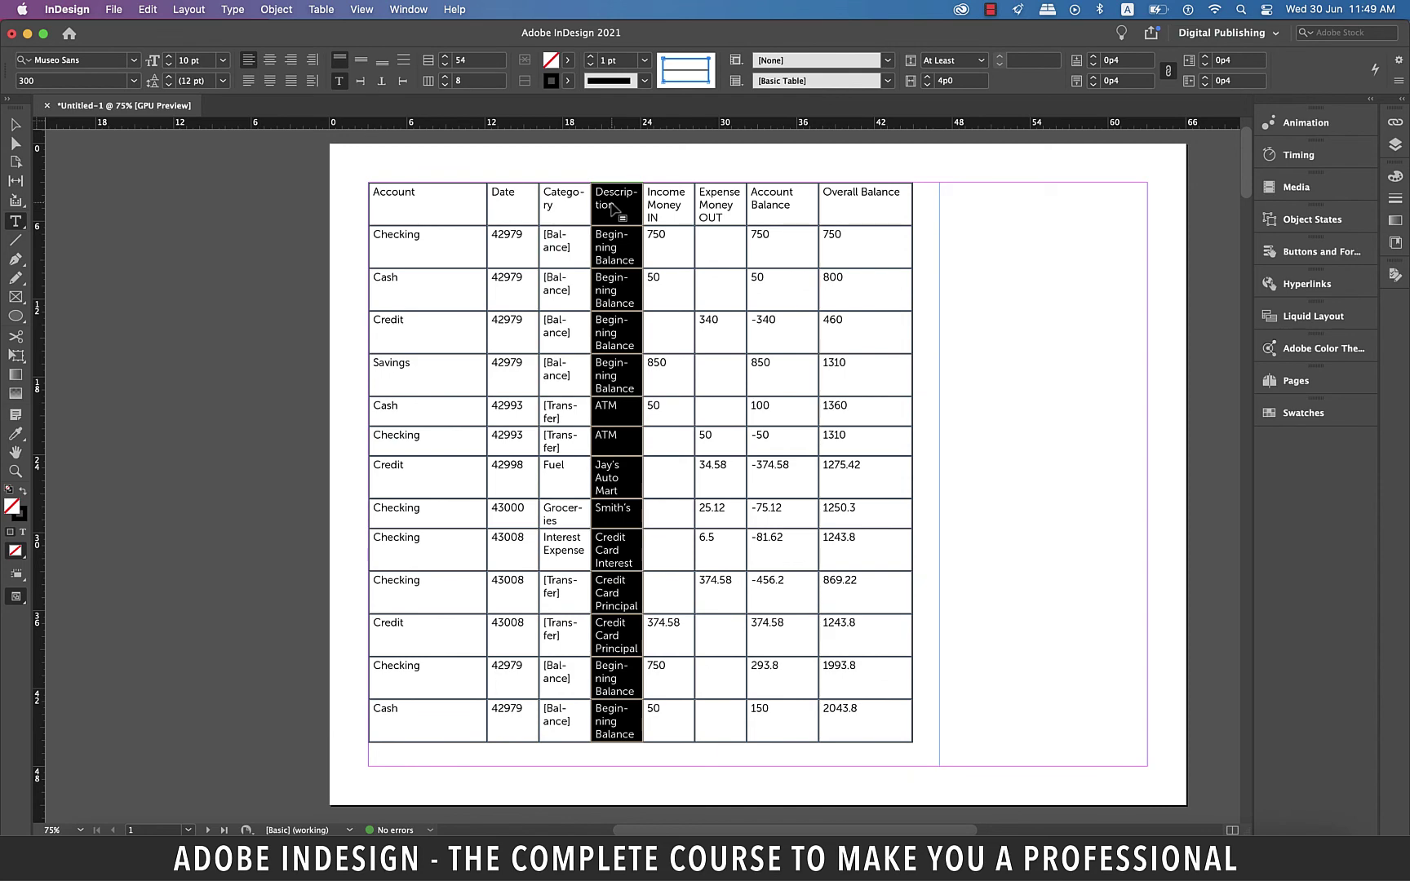
drag(613, 209, 501, 219)
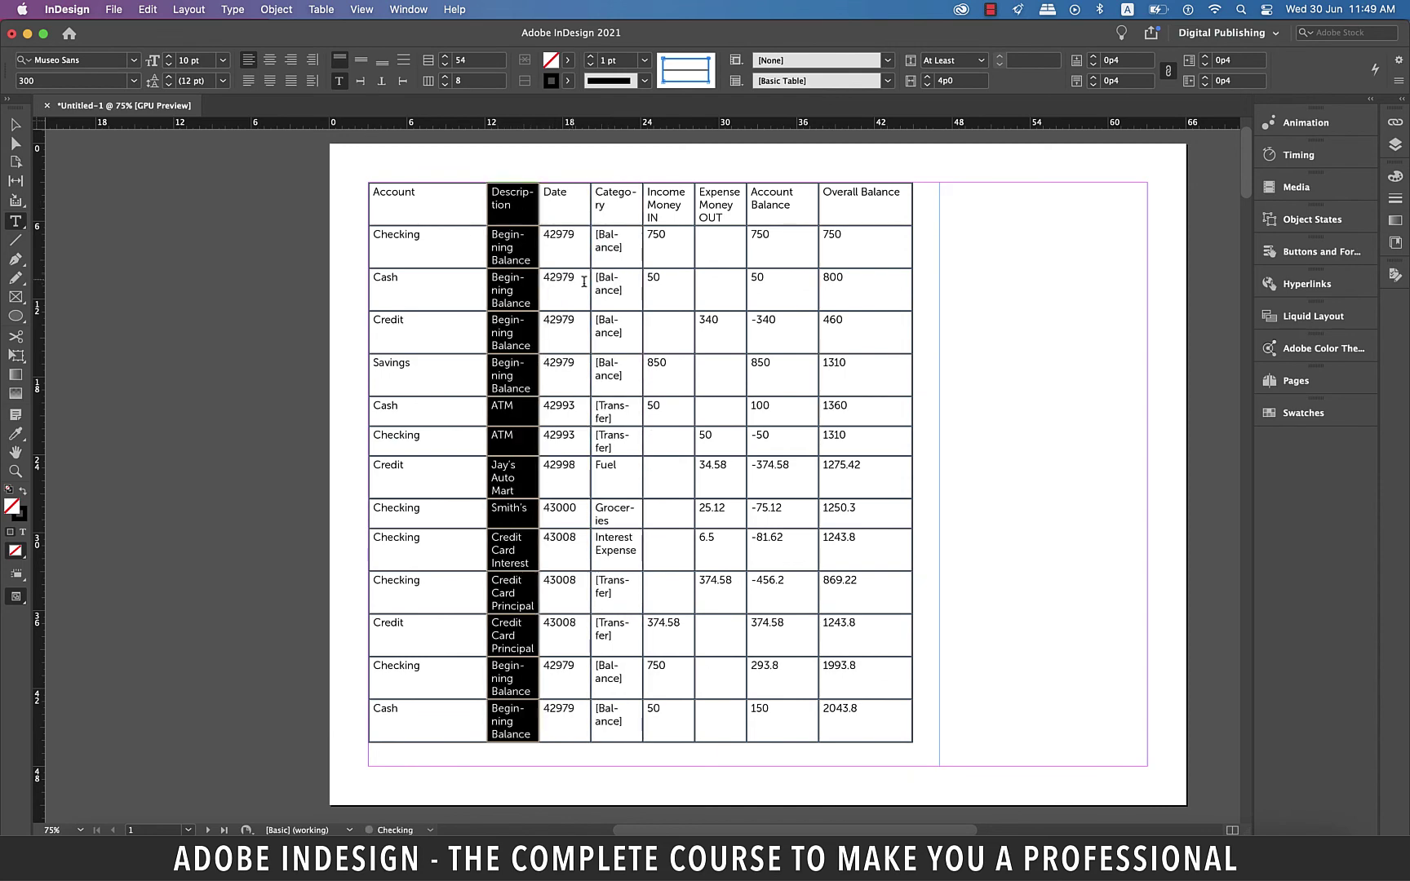
scroll(584, 282, down, 5)
scroll(561, 340, up, 1)
scroll(538, 367, up, 4)
Step: Undo the column move, then place the Jay's Auto Mart row below Credit Card Interest
key(cmd+z)
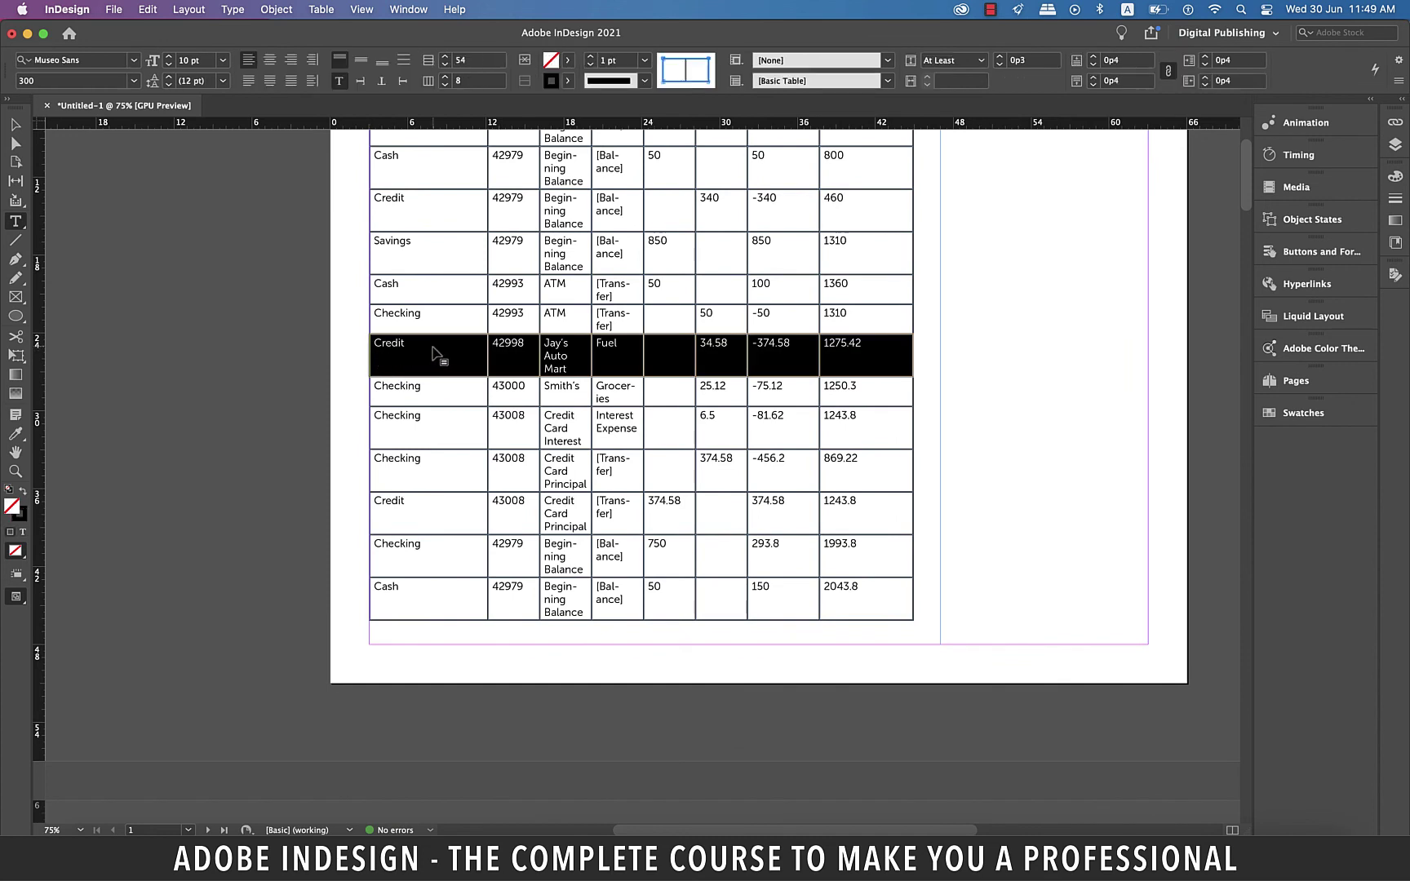
drag(435, 353, 432, 461)
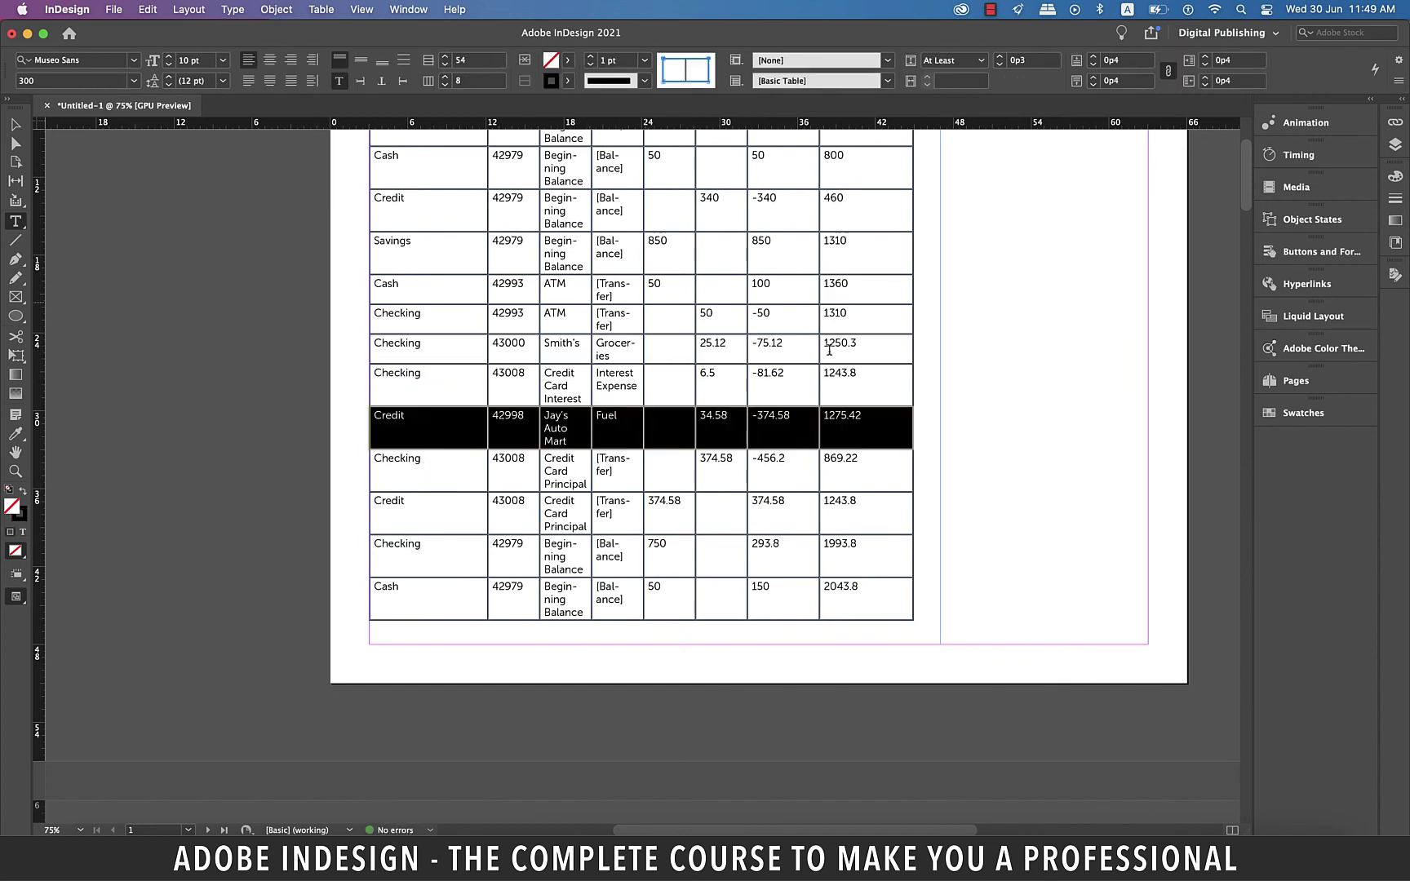
scroll(834, 349, up, 1)
scroll(837, 348, up, 4)
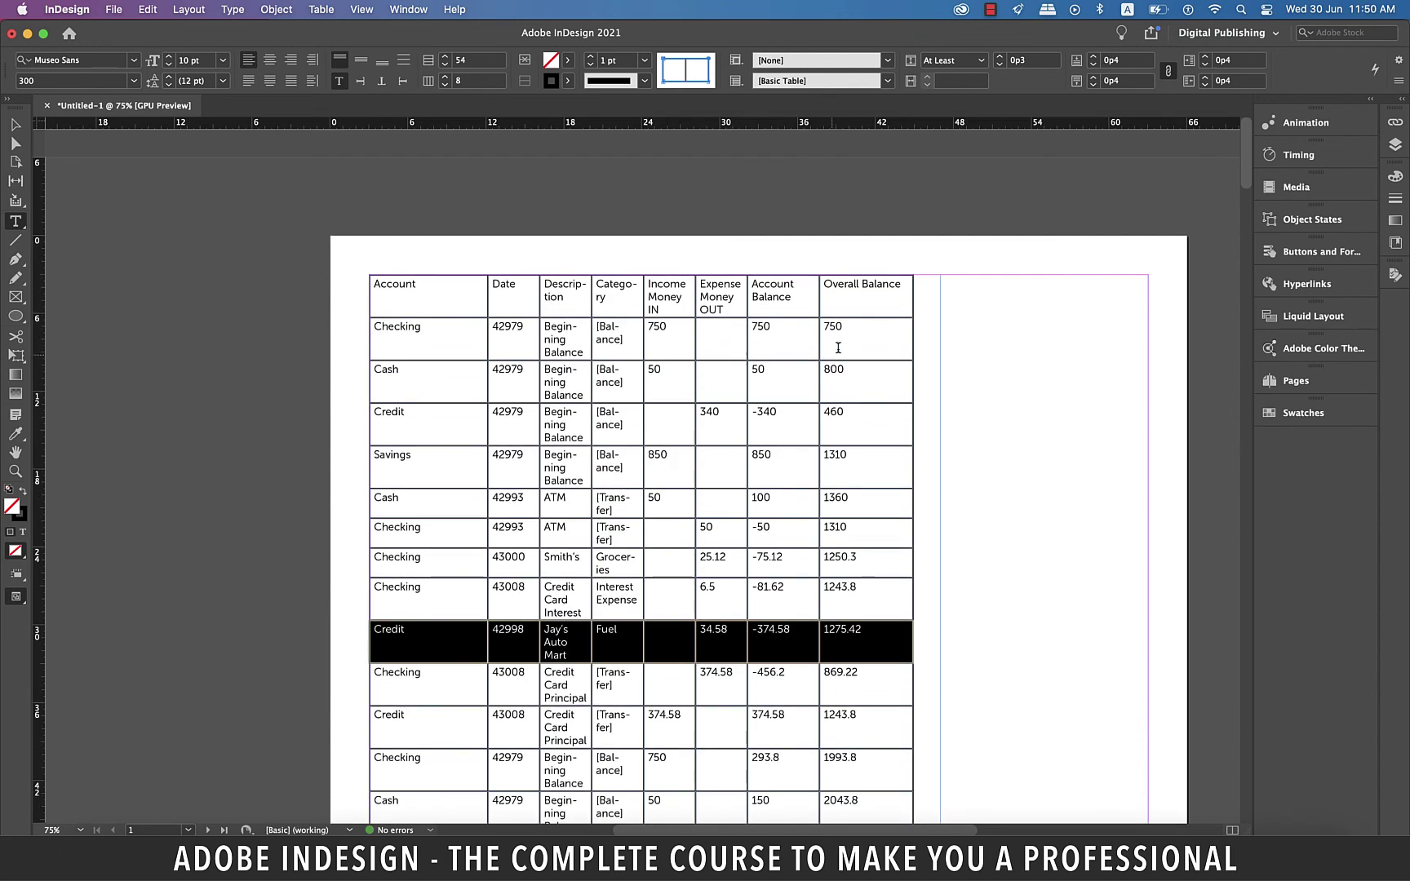
Step: Copy the Savings Beginning Balance row to a new row just below Checking ATM
click(834, 355)
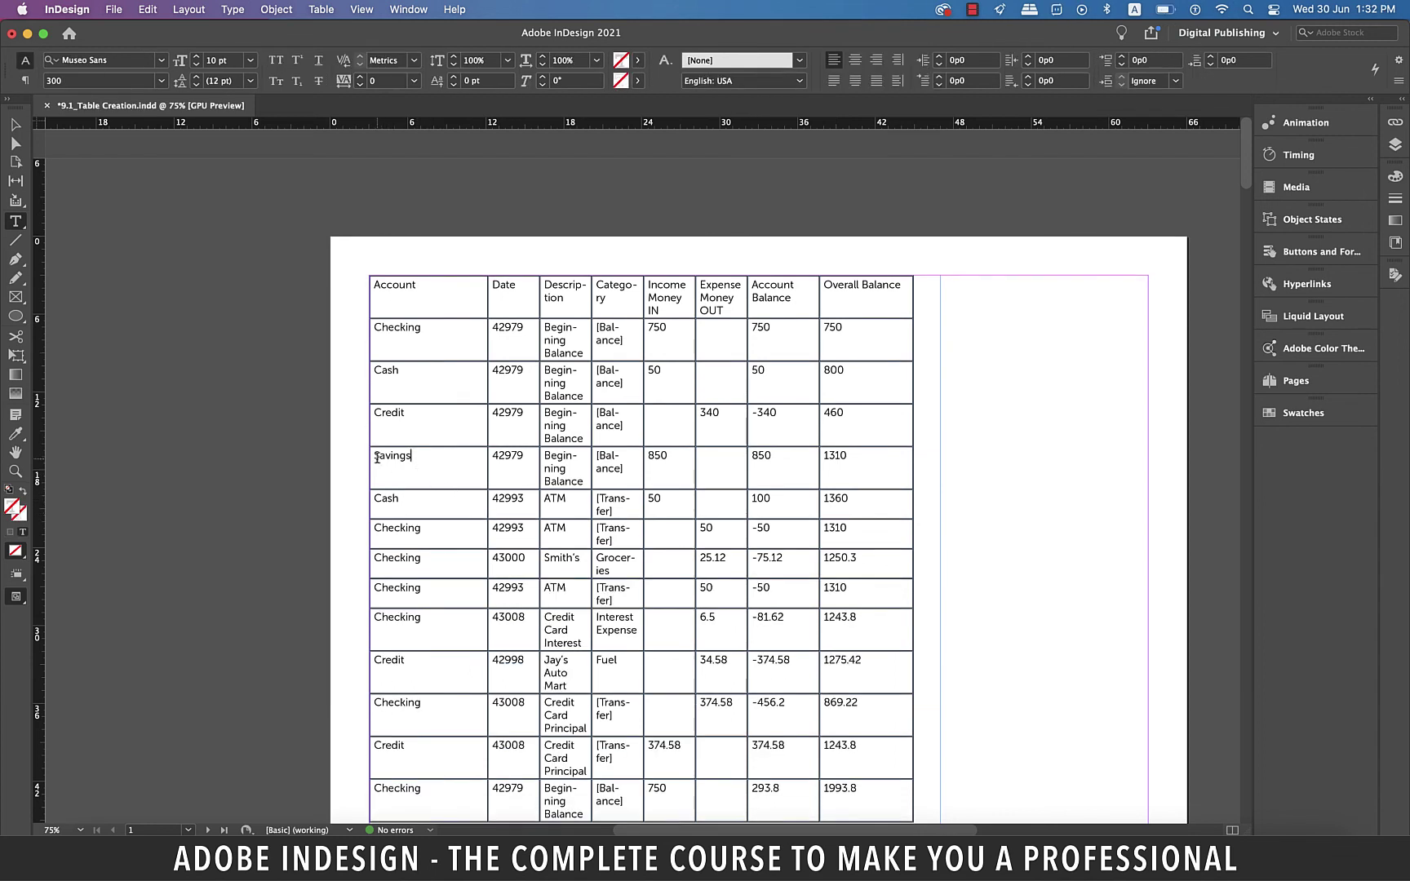
click(378, 457)
click(362, 460)
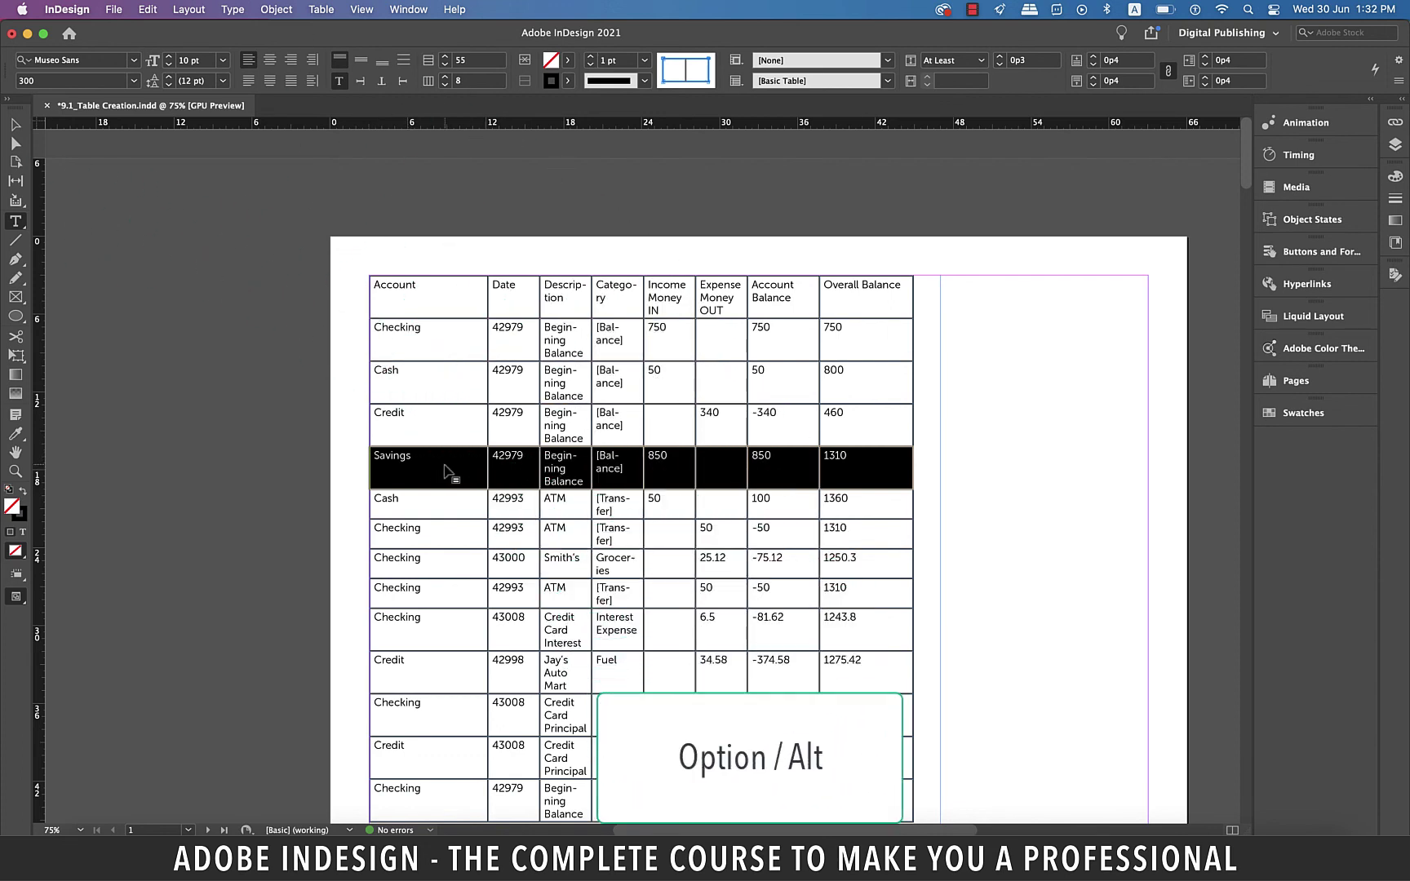
drag(445, 471, 447, 472)
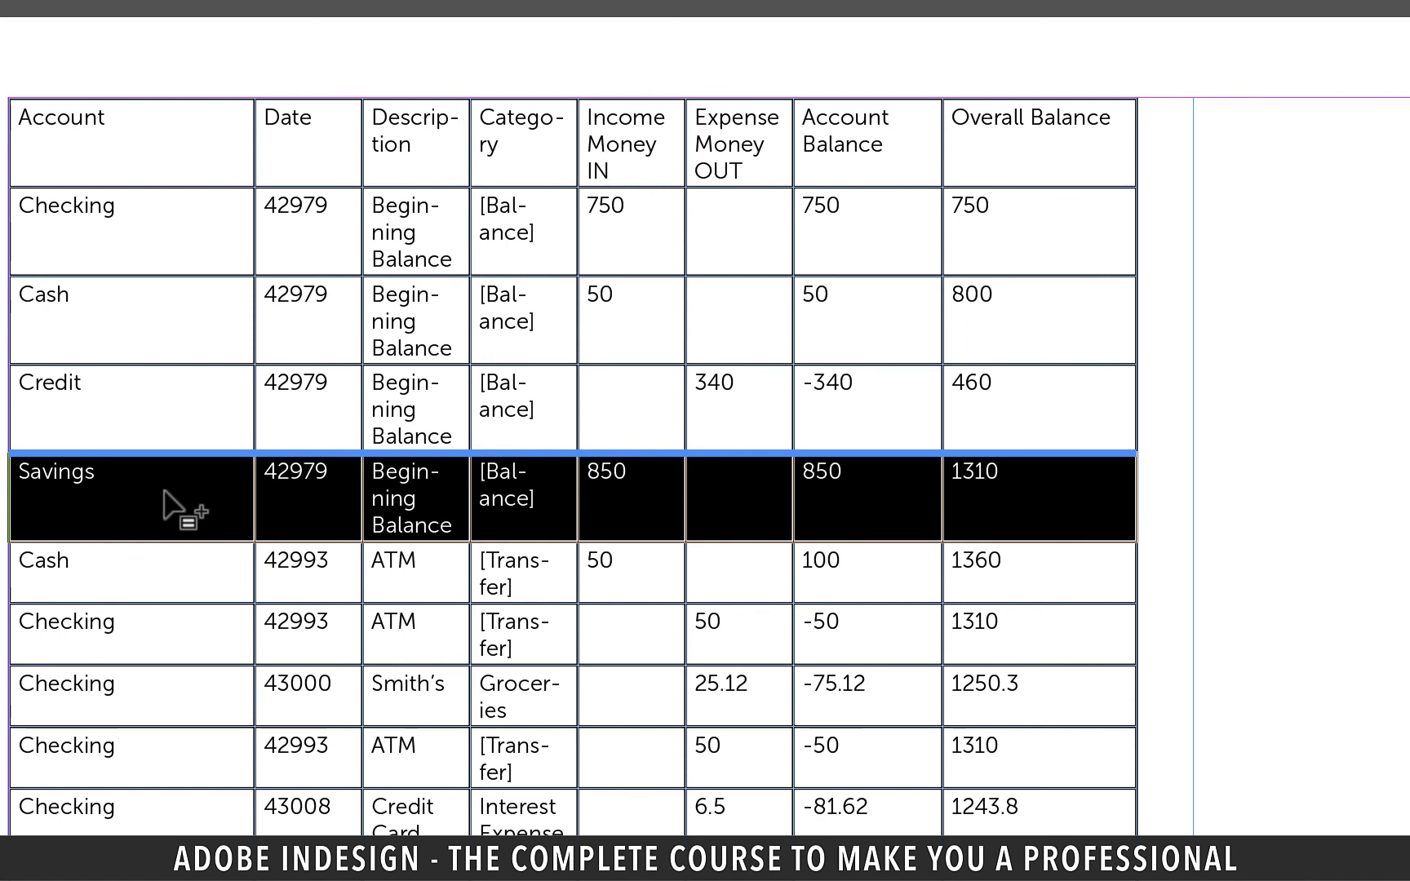
drag(164, 492, 147, 654)
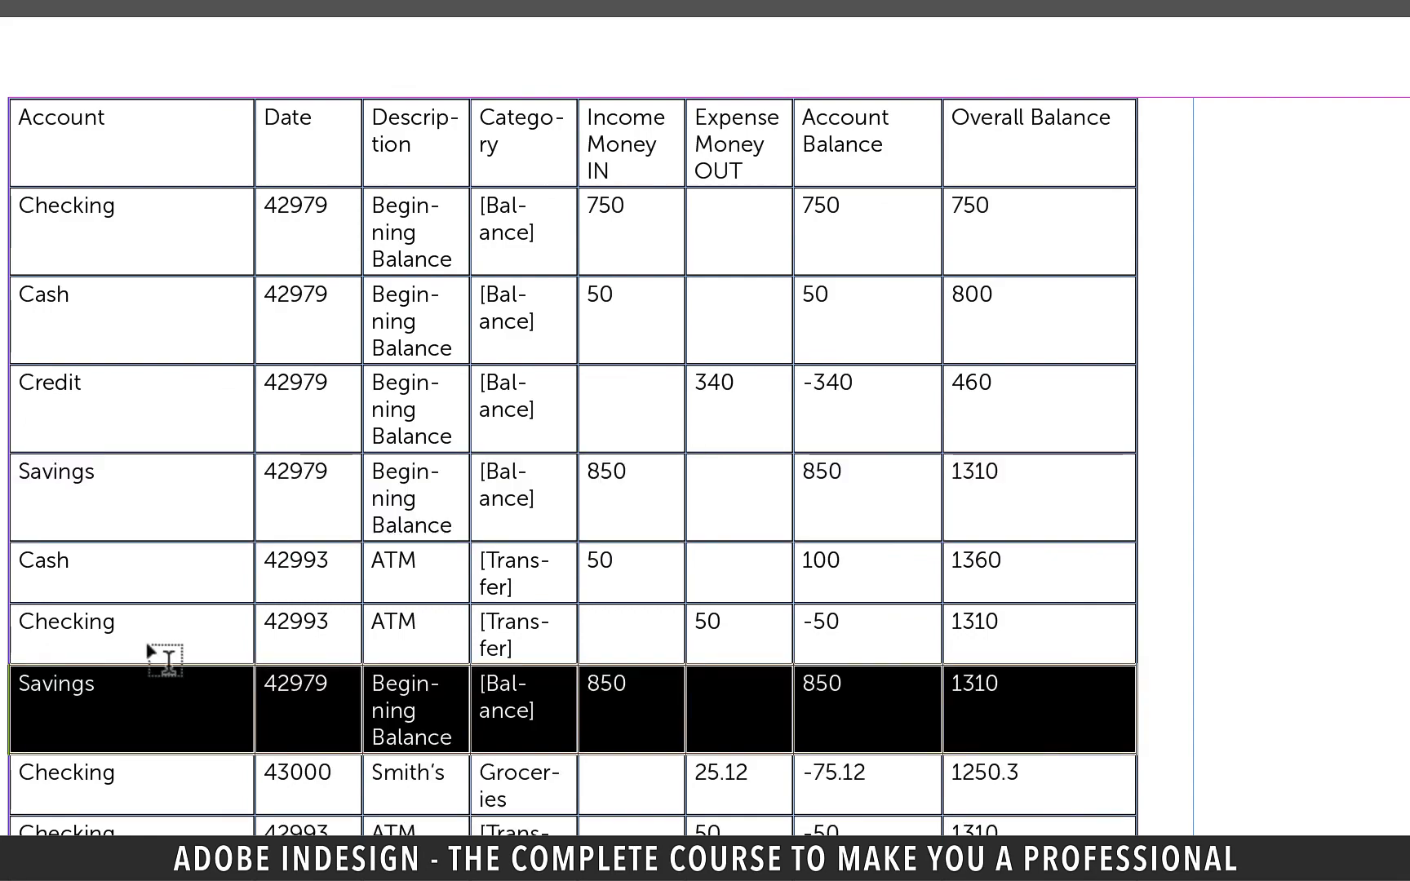
click(176, 504)
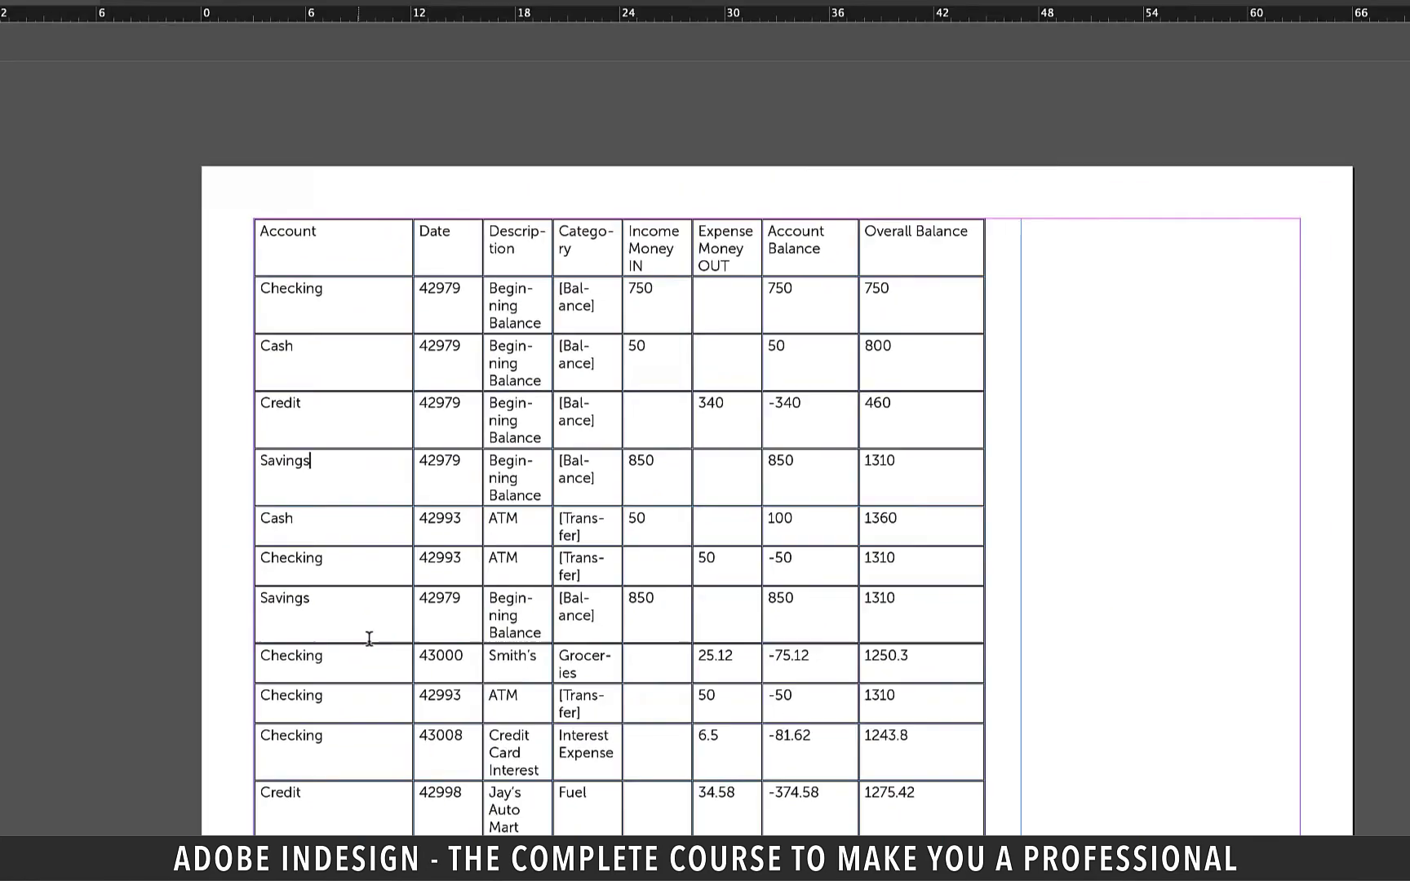